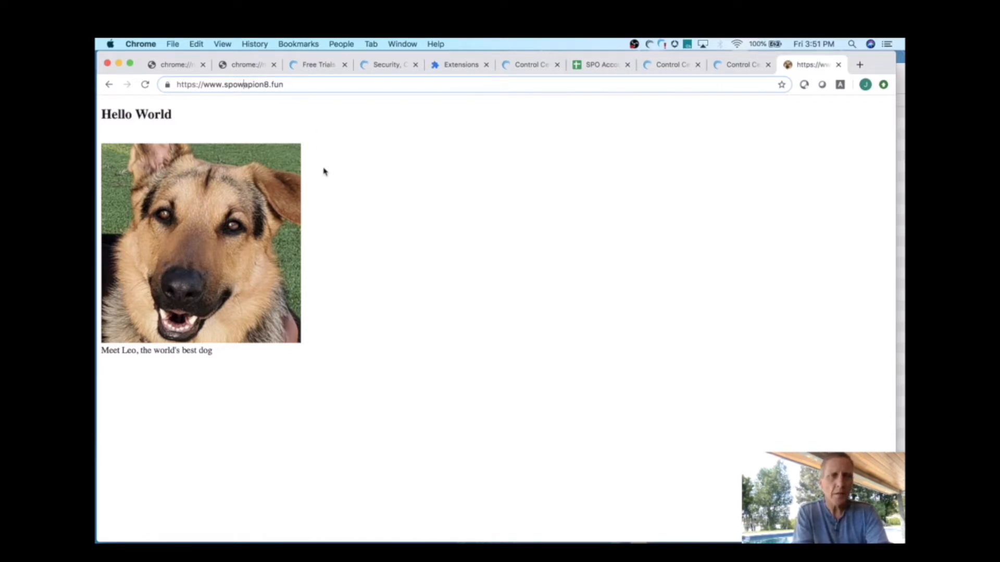
click(324, 203)
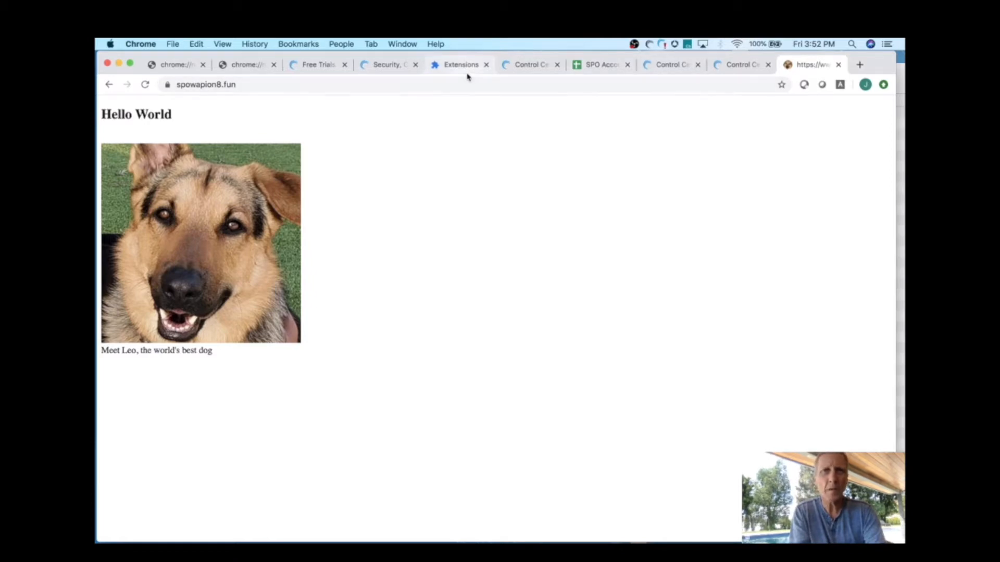
click(320, 66)
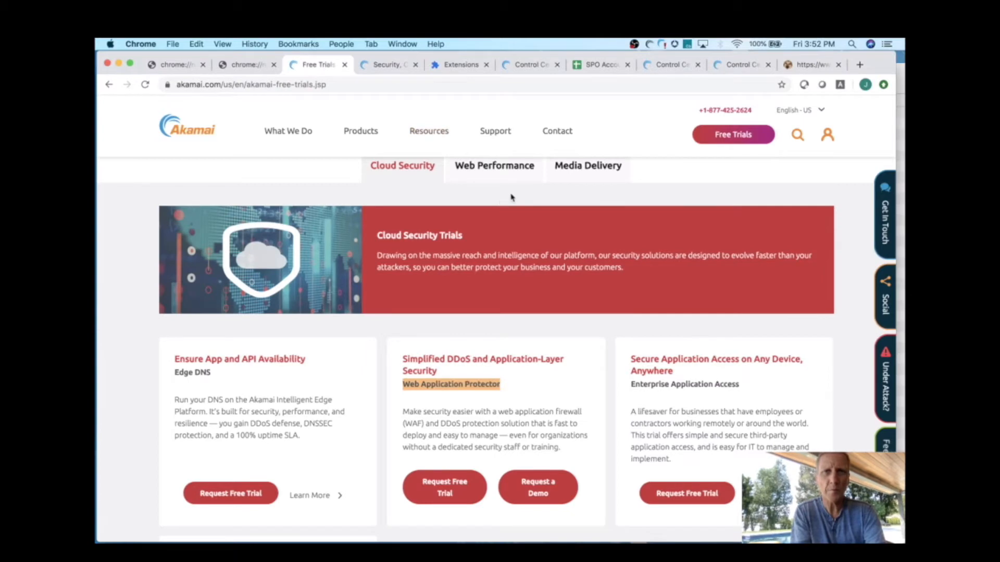
click(336, 82)
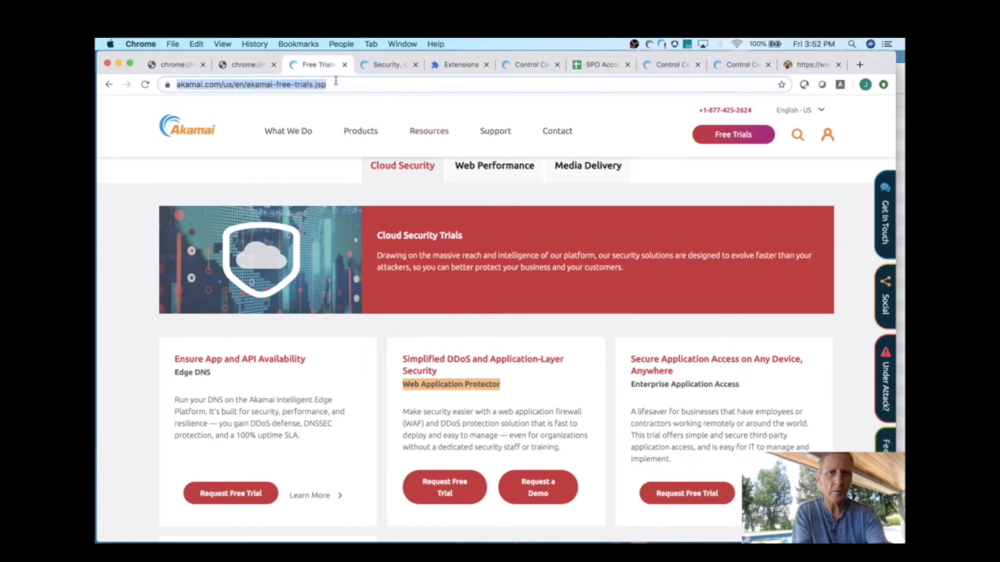
text(www.akamai.com)
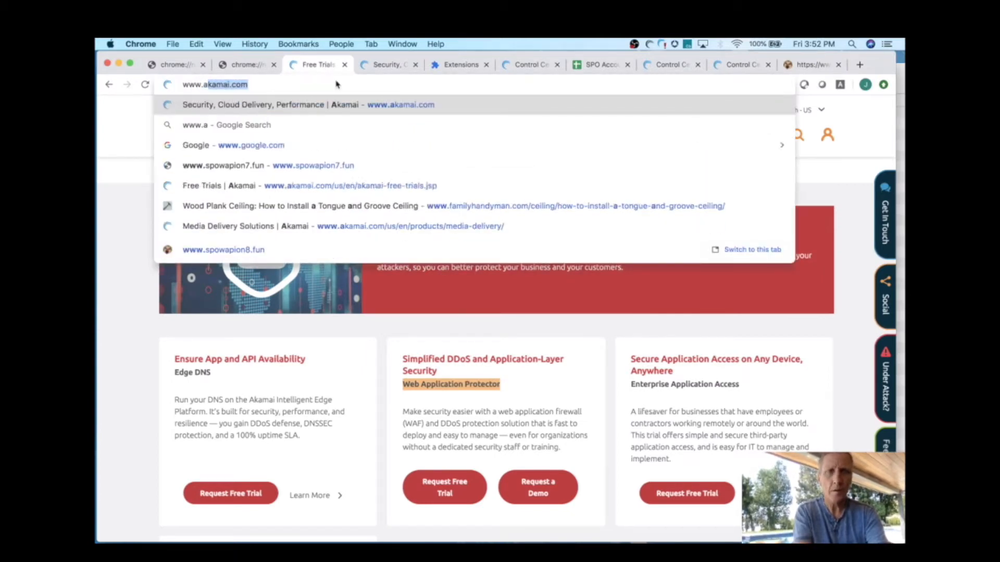
key(Return)
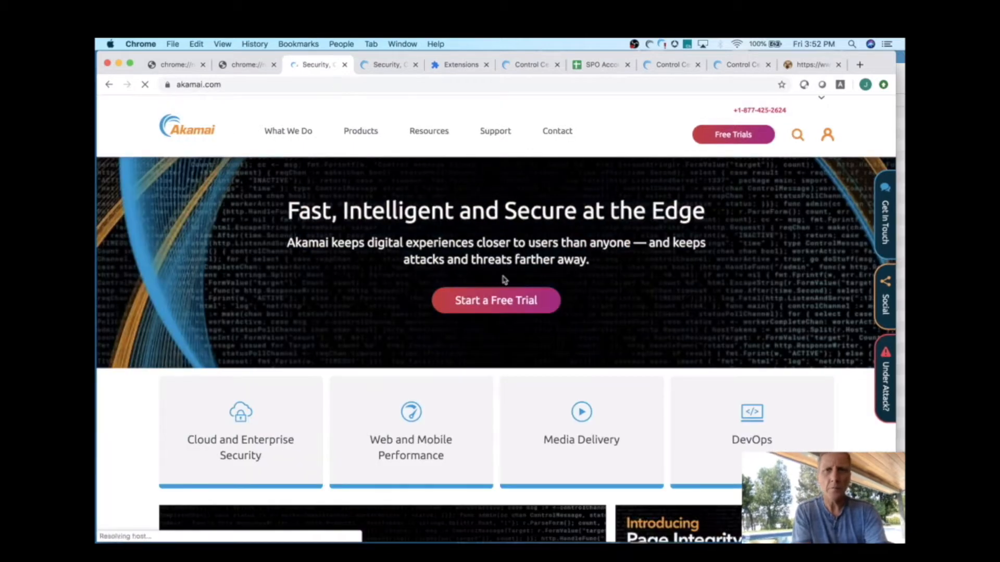
click(500, 311)
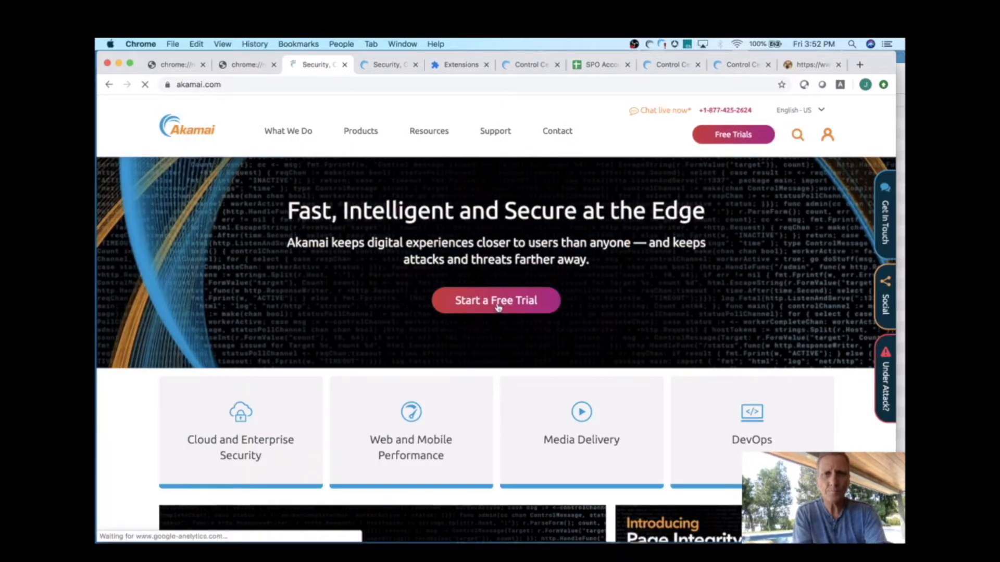
Find Web Application Protector among the Cloud Security trials and open its free trial request form
scroll(509, 307, down, 3)
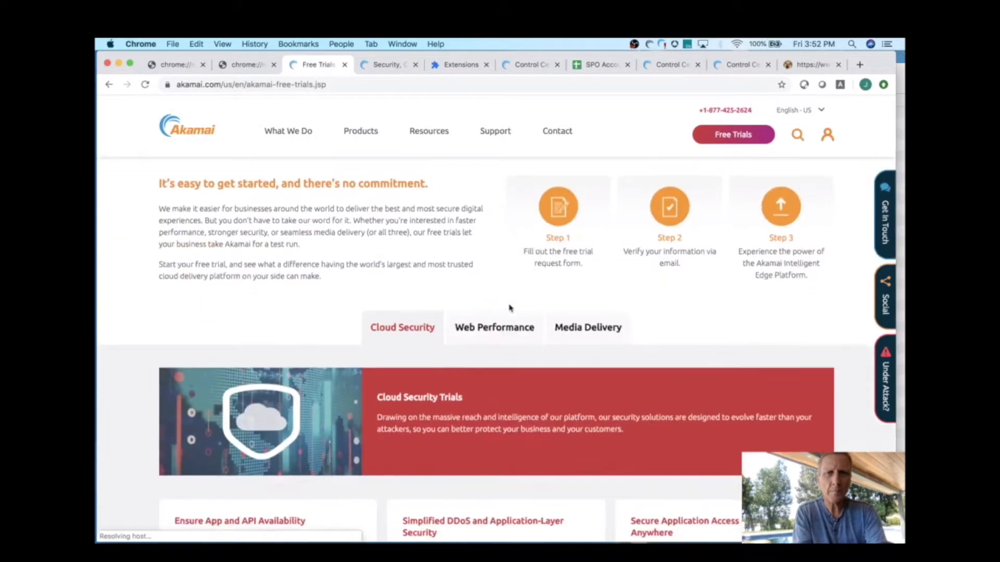
scroll(503, 339, down, 3)
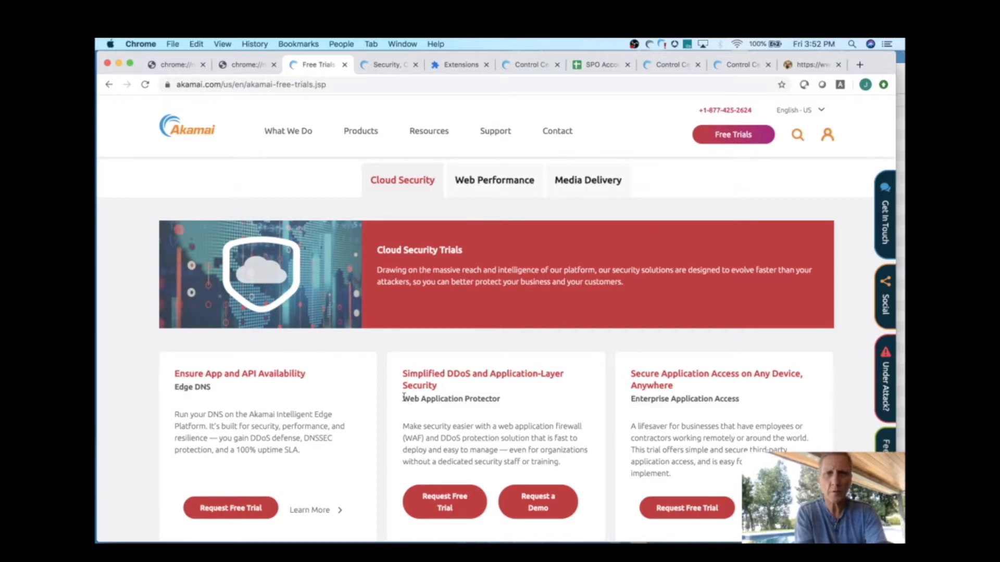
drag(404, 399, 504, 404)
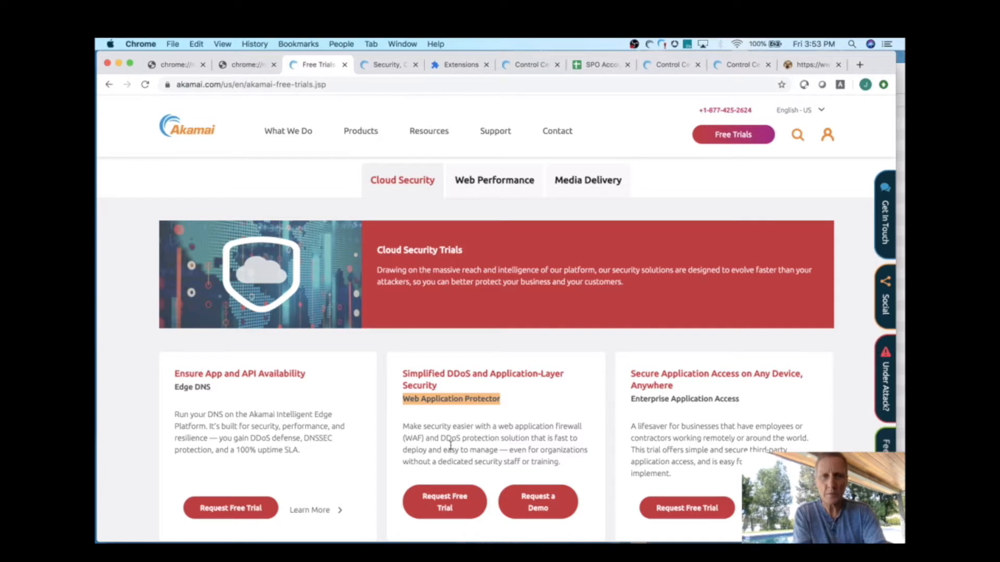
click(446, 503)
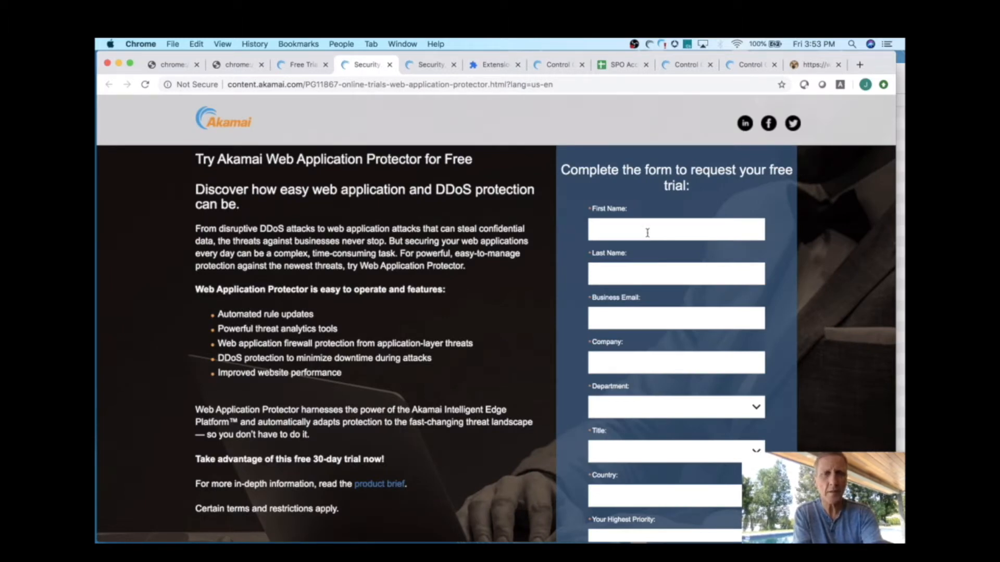
Switch to Thunderbird, follow the trial setup link in the Web Application Protector email, and close the extra EAA Client login page
key(super+Tab)
key(super+Tab)
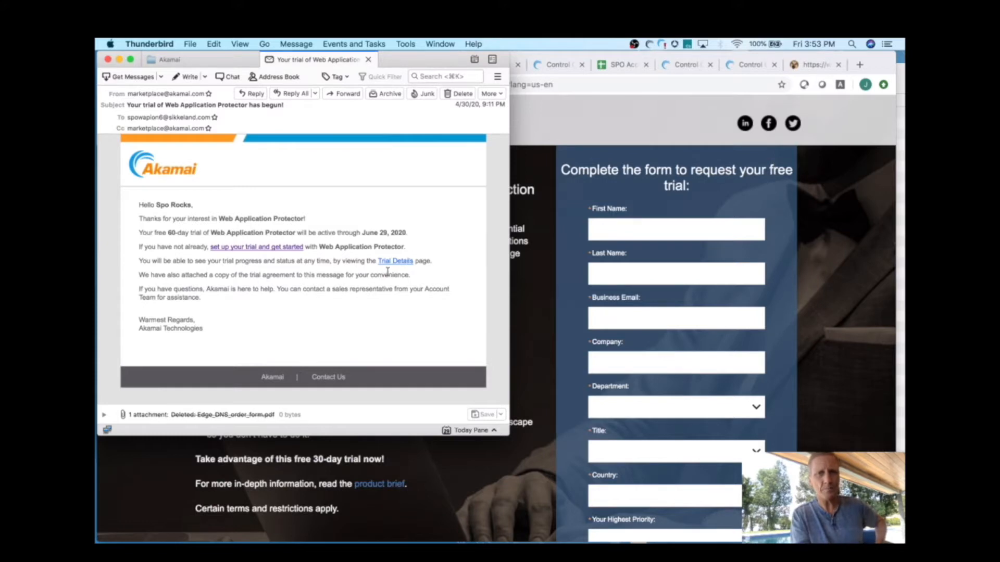
click(264, 248)
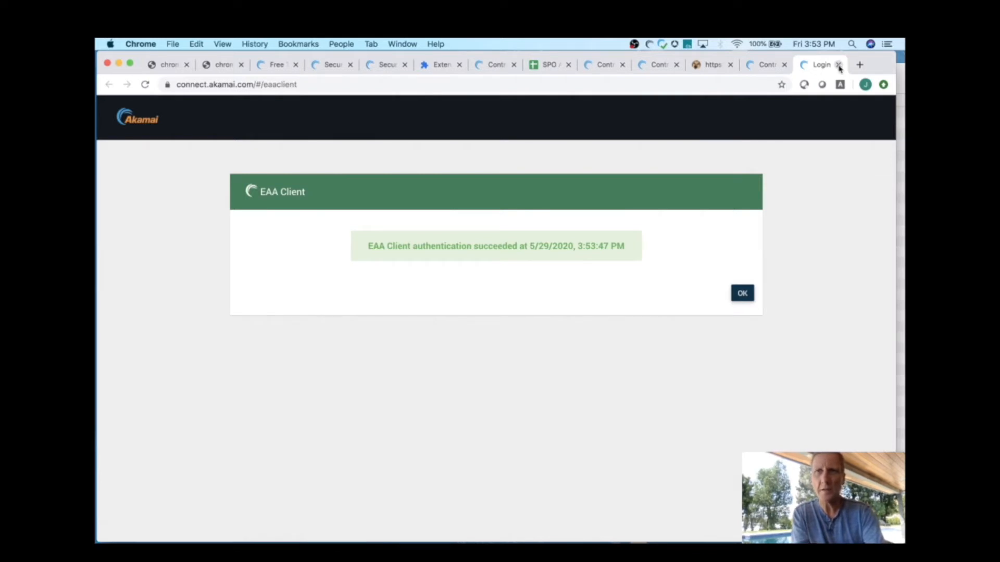
click(838, 65)
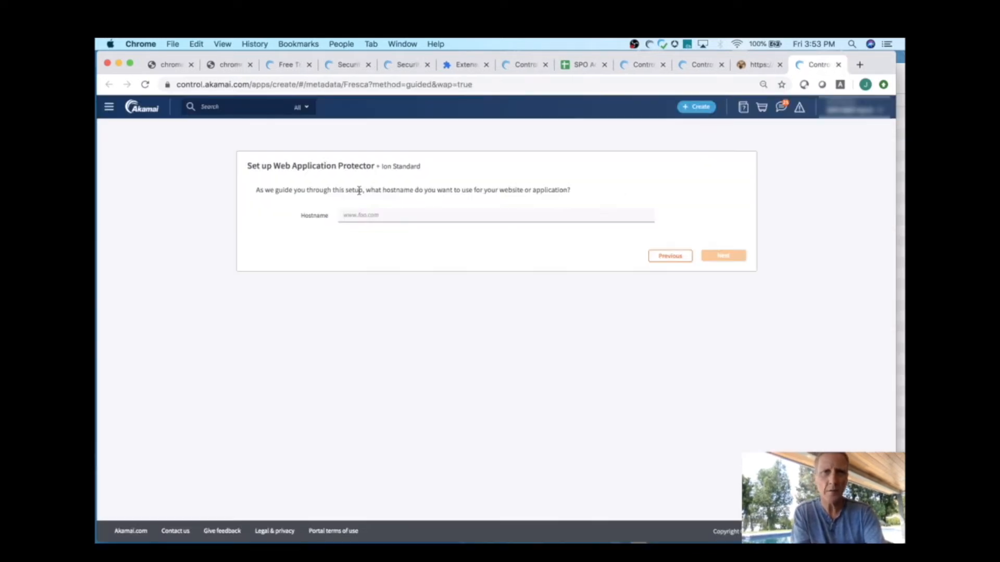
click(367, 216)
text(www)
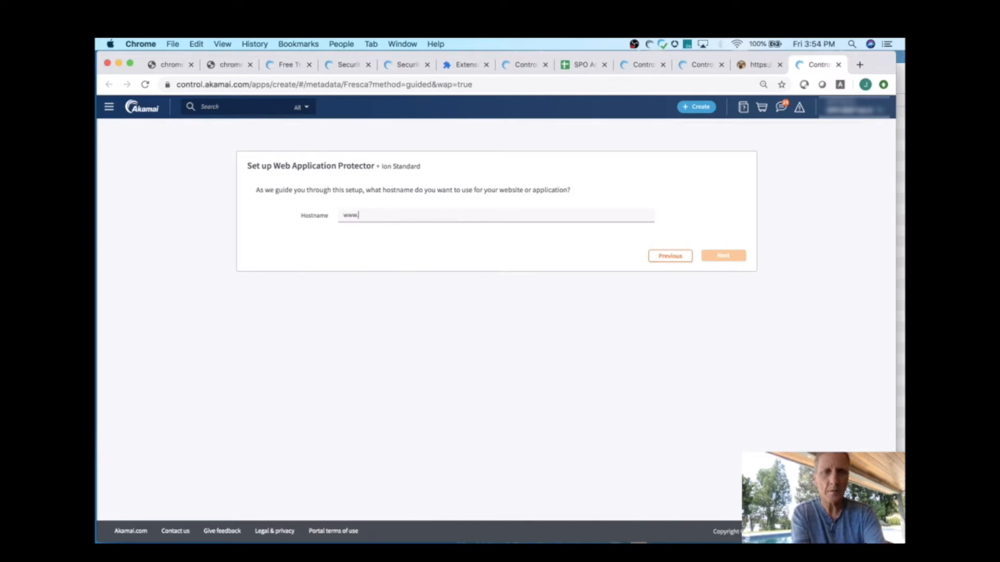
text(.sp)
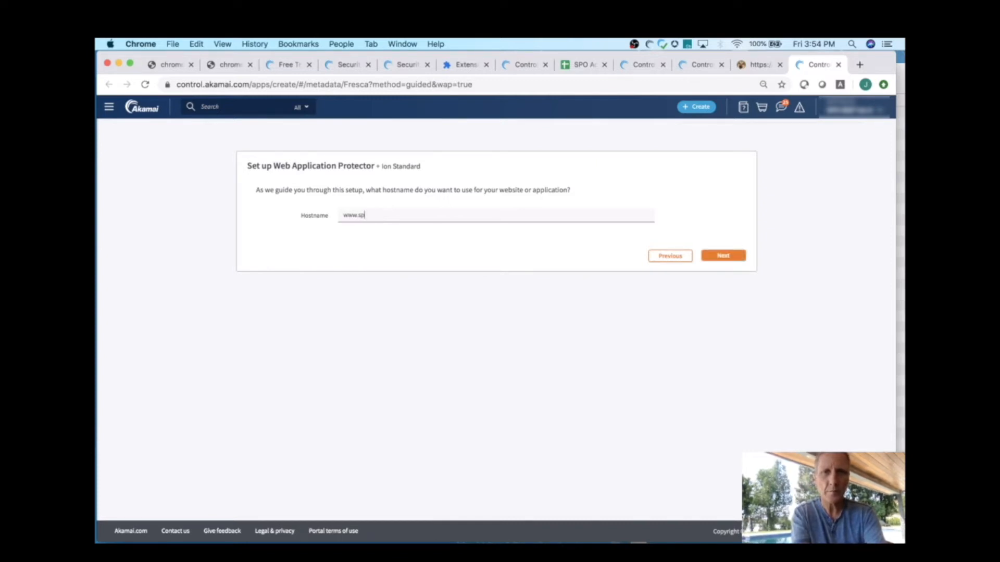
text(owapio)
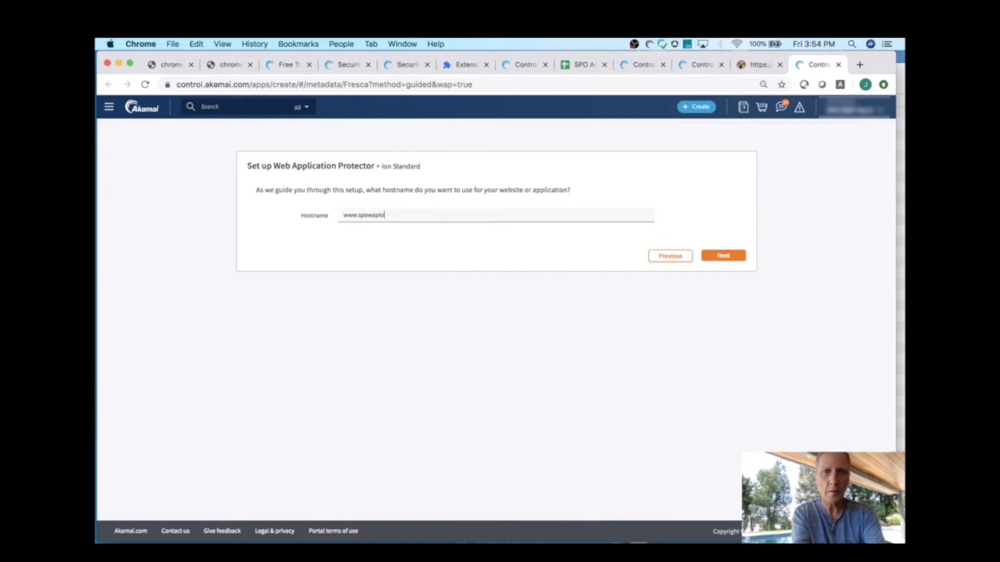
text(n8)
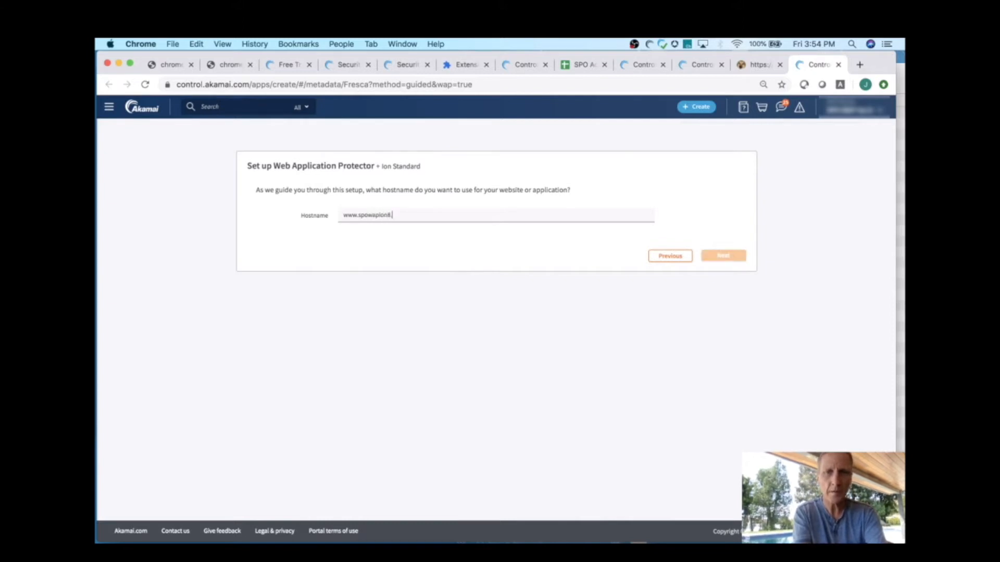
text(.fun)
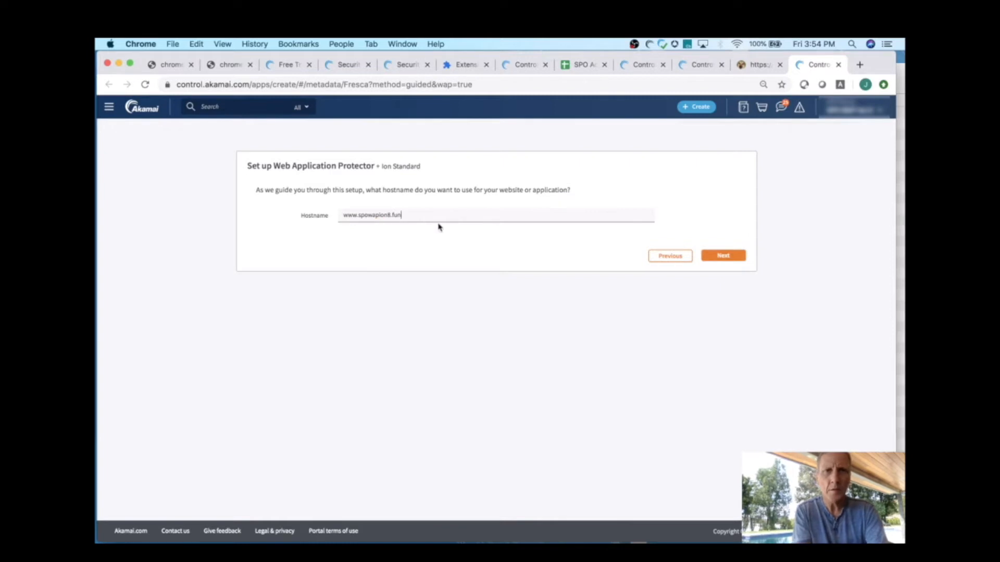
click(724, 256)
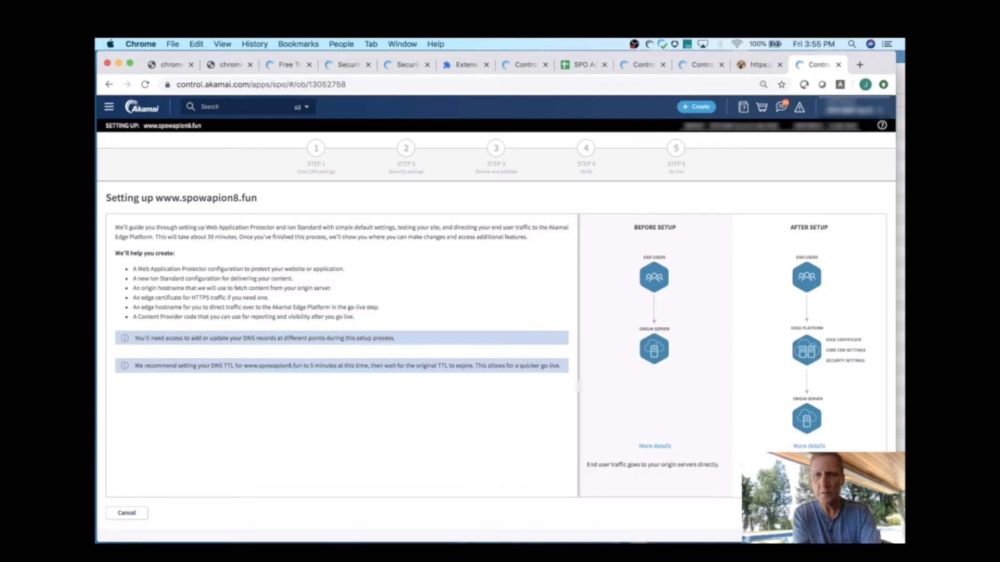
Begin the Core CDN settings step and copy the origin-6105919-www part of the origin hostname
click(865, 513)
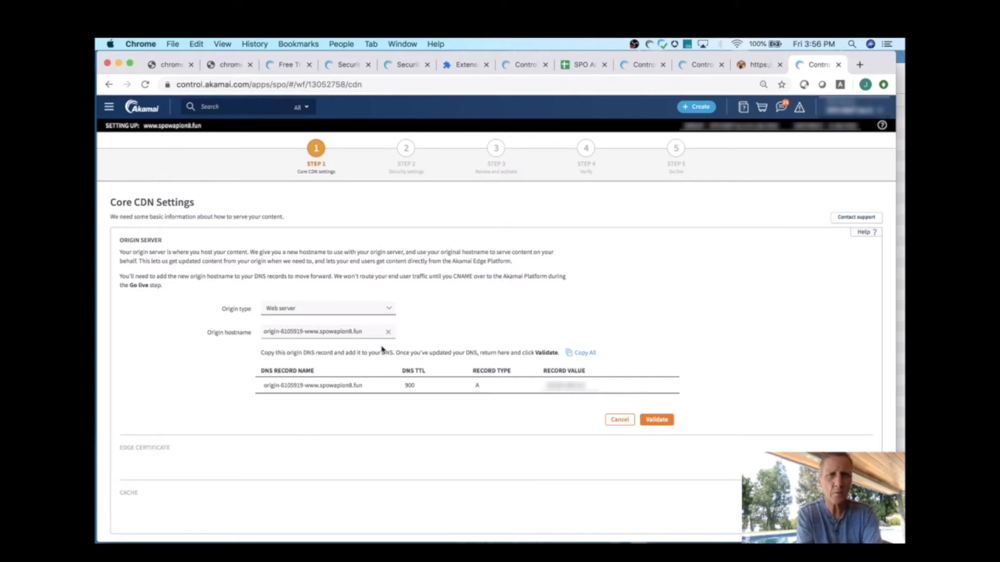
click(320, 332)
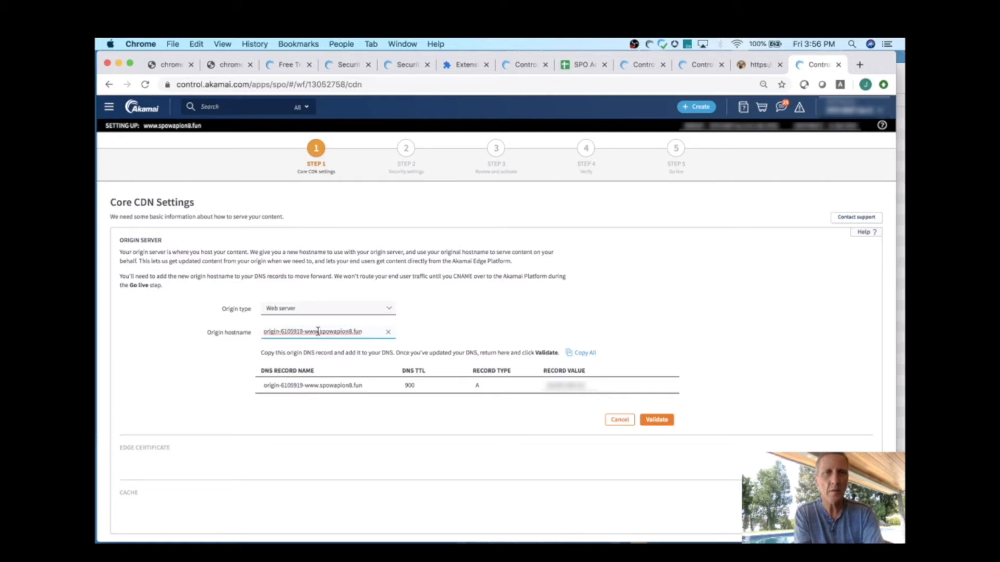
drag(318, 331, 259, 331)
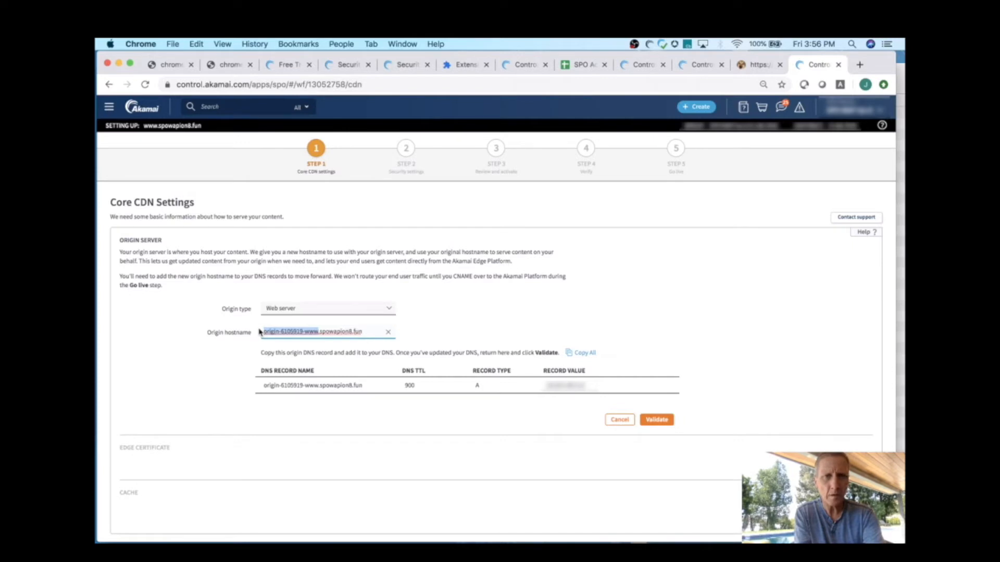
key(super+c)
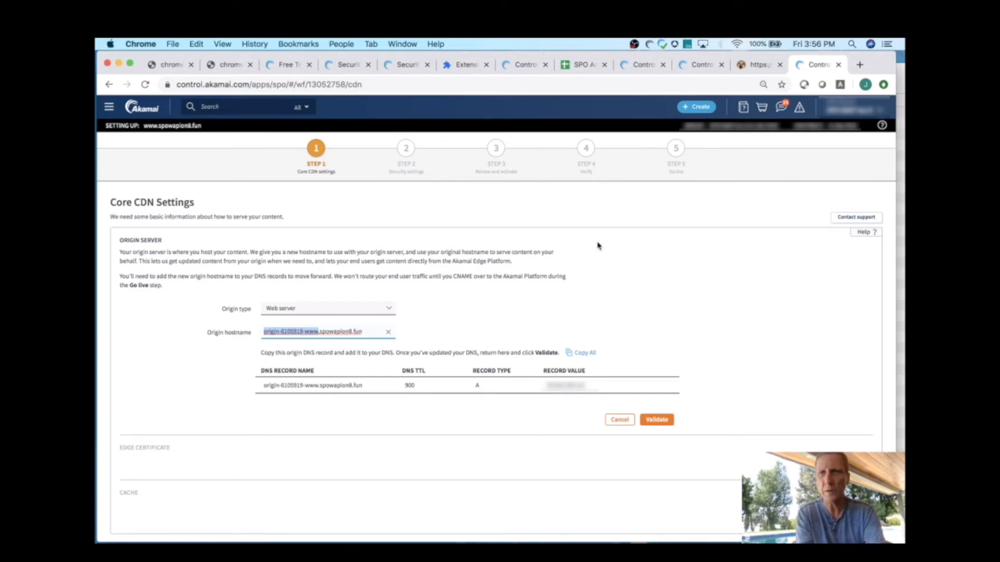
Open control.akamai.com in a separate browser tab and open the spowapion8.fun zone under Authoritative DNS
click(858, 66)
text(control.akamai.com)
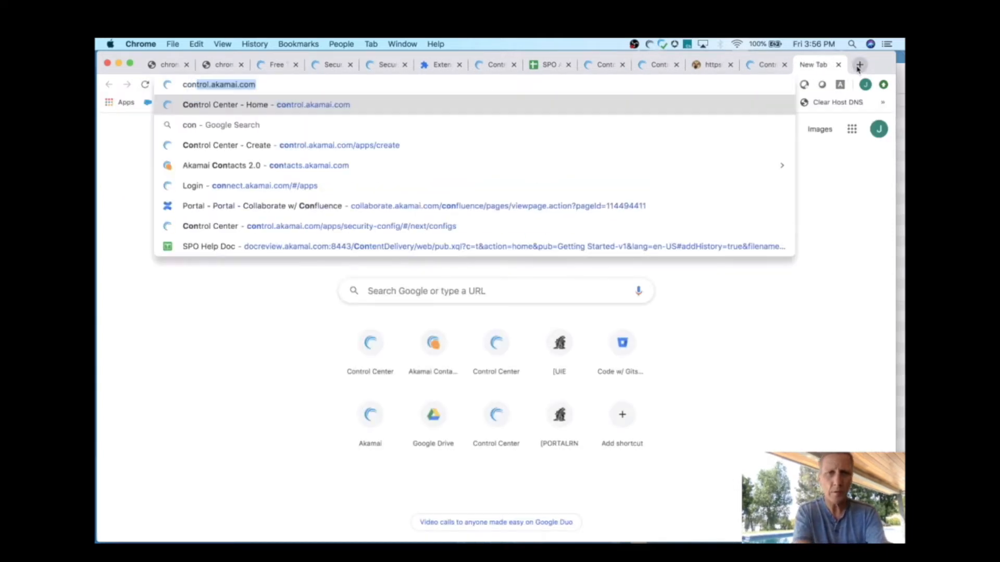
key(Return)
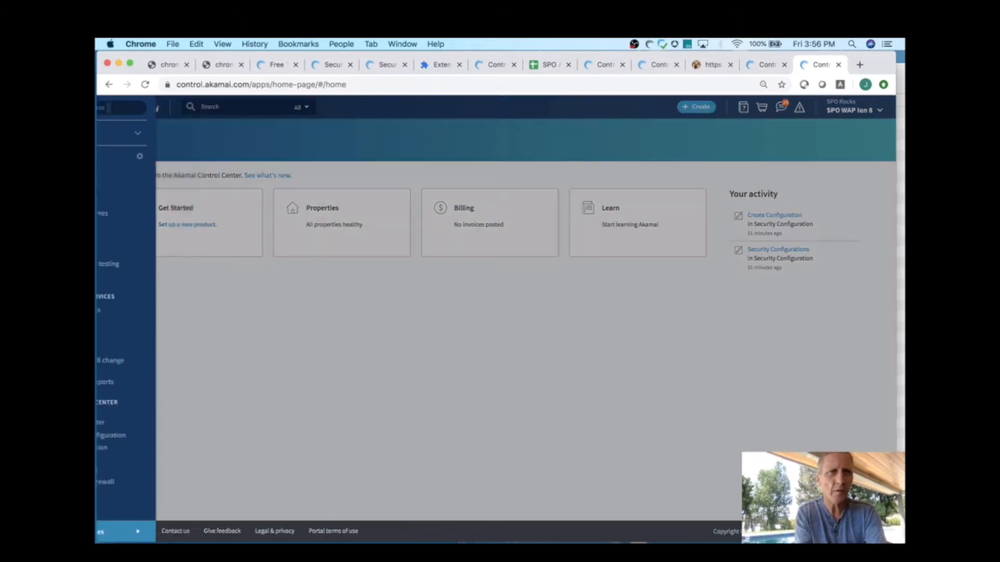
click(109, 107)
scroll(151, 310, down, 5)
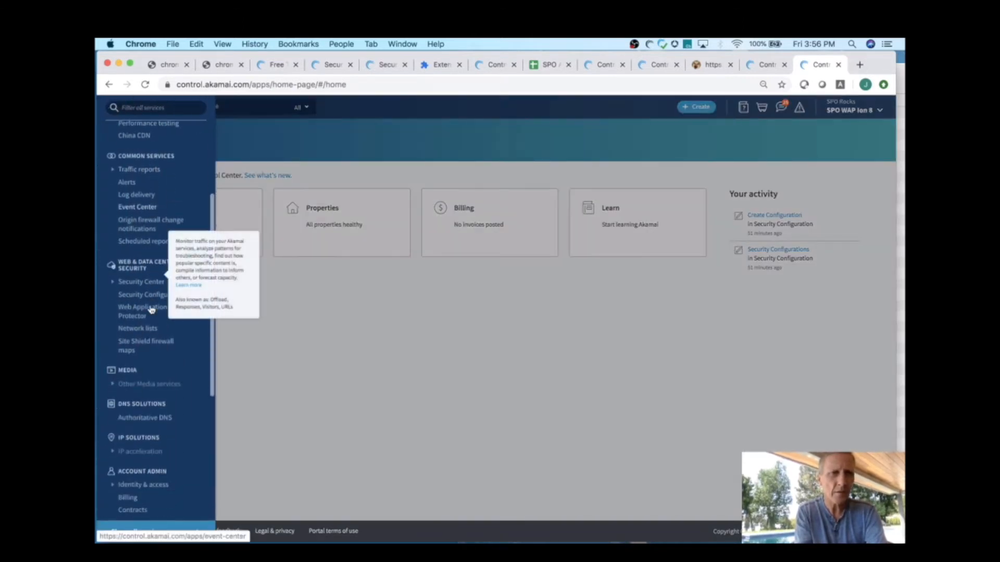
click(145, 417)
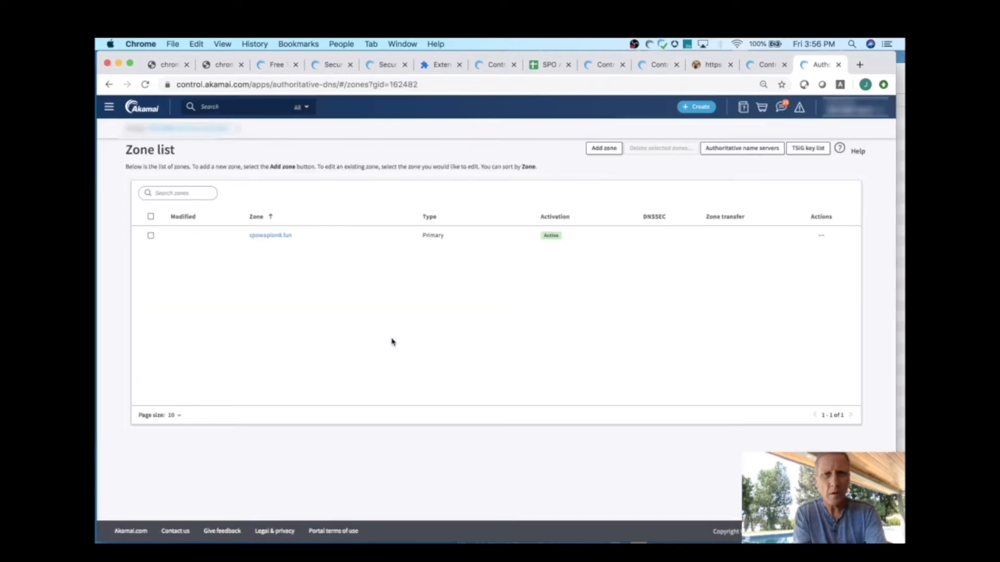
click(271, 235)
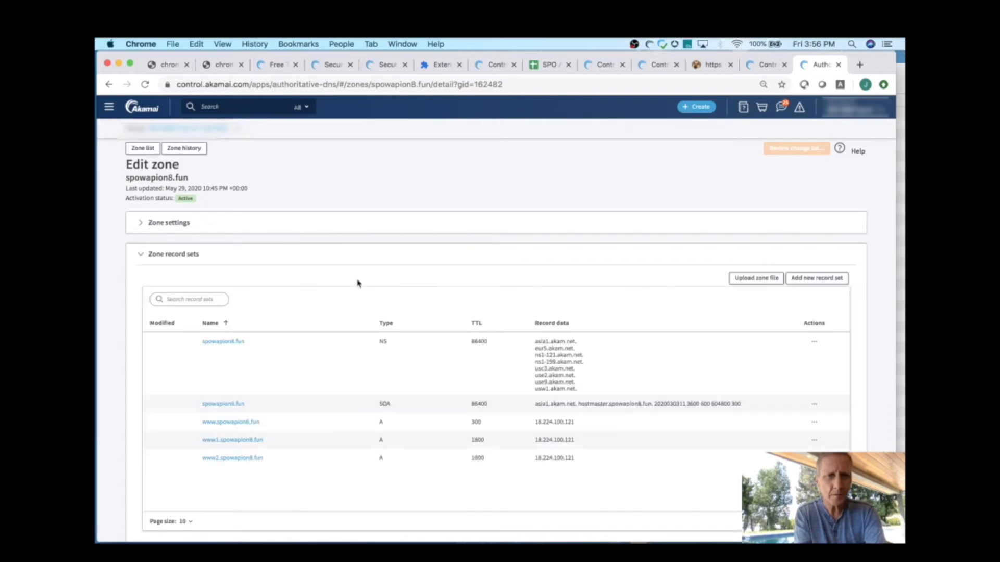
Start a new record set in the zone with the copied origin-6105919-www name, type A and a TTL of 300 seconds
click(815, 282)
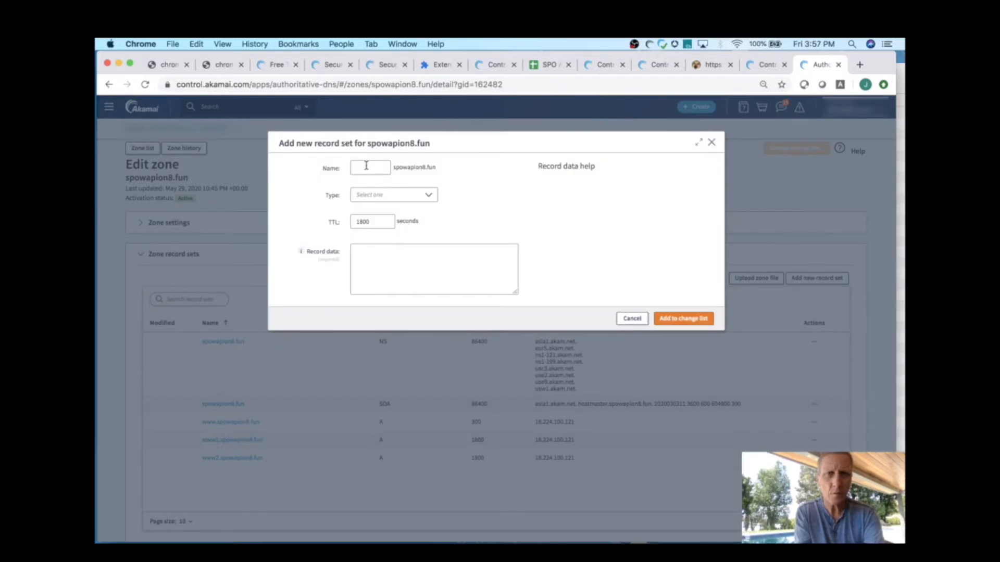
key(super+v)
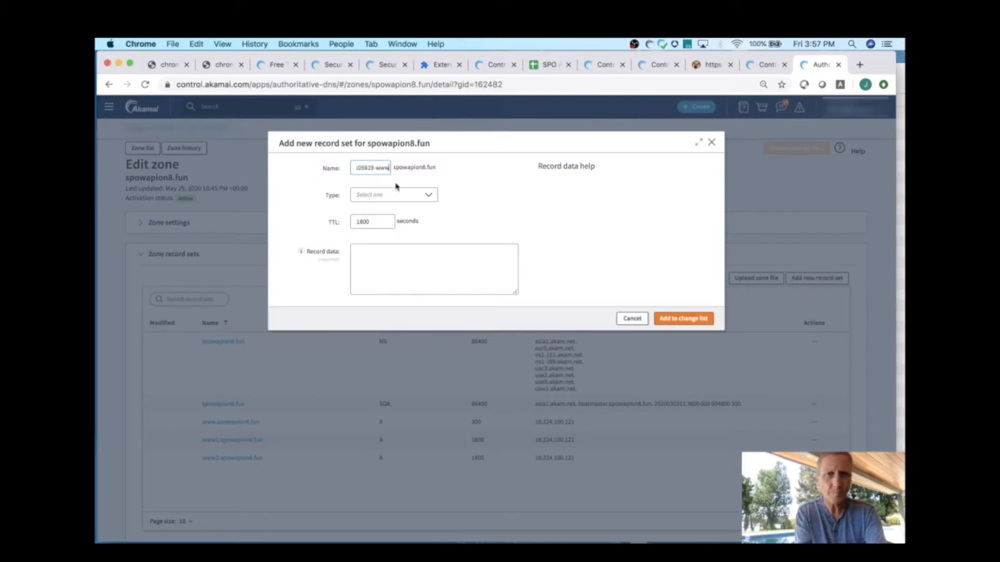
click(427, 201)
click(375, 217)
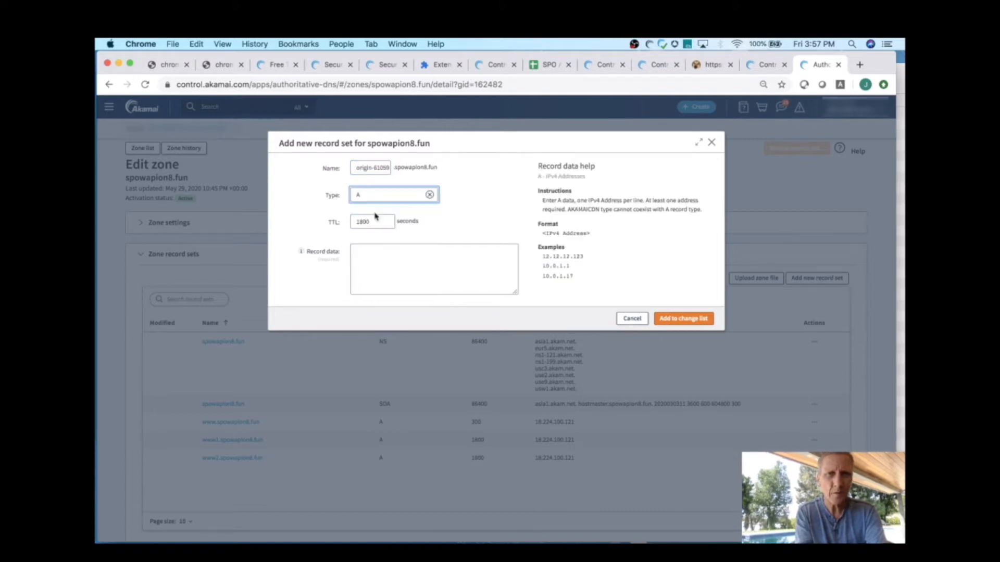
drag(373, 222, 349, 225)
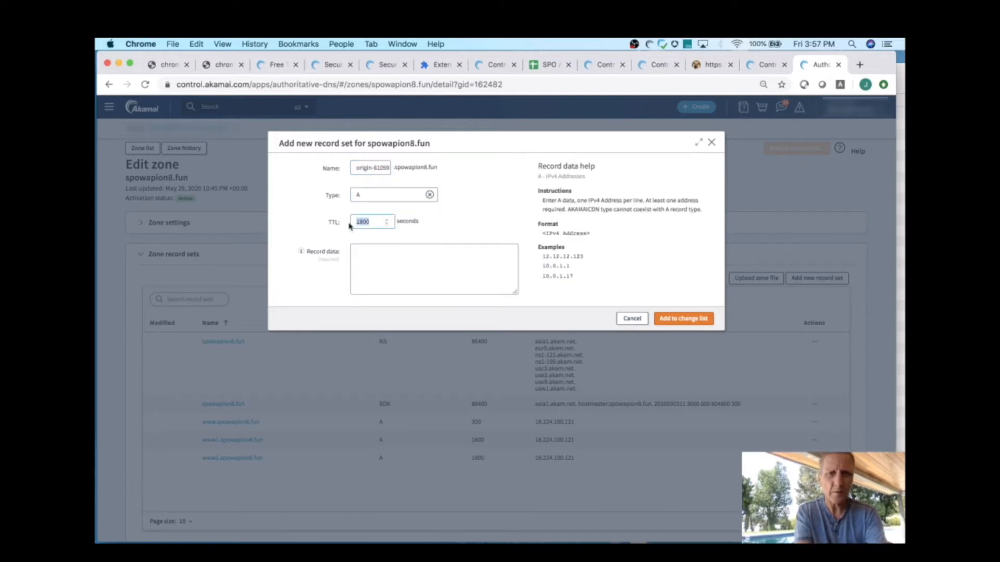
text(300)
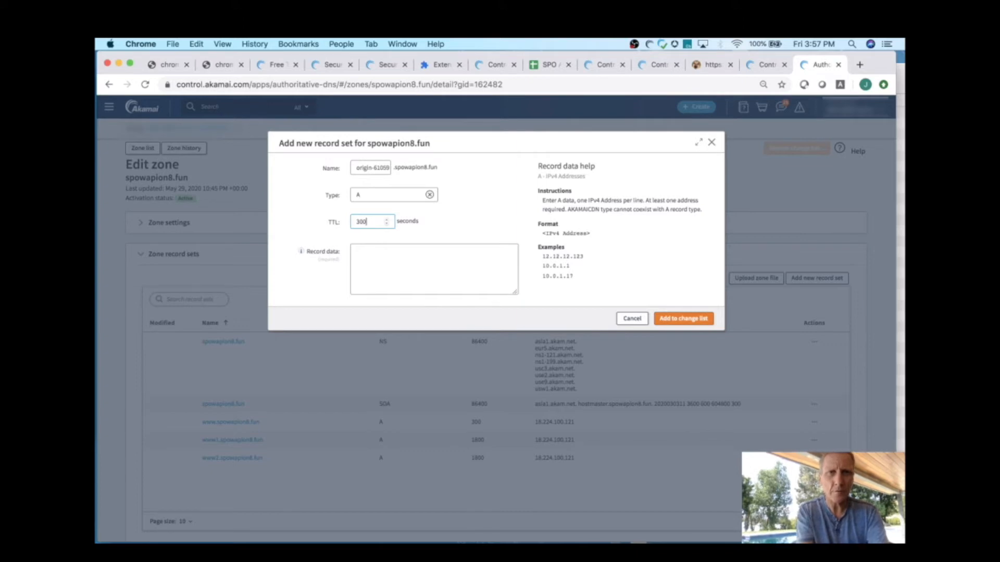
Copy the origin record value 18.224.100.121 from the Core CDN settings into the new A record's data and add it to the change list
click(399, 266)
click(758, 69)
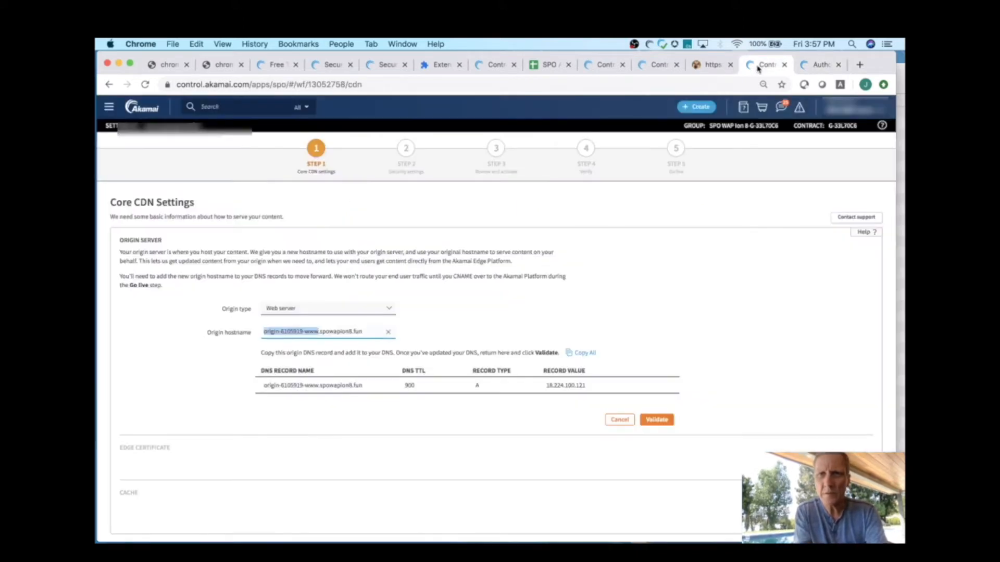
click(545, 386)
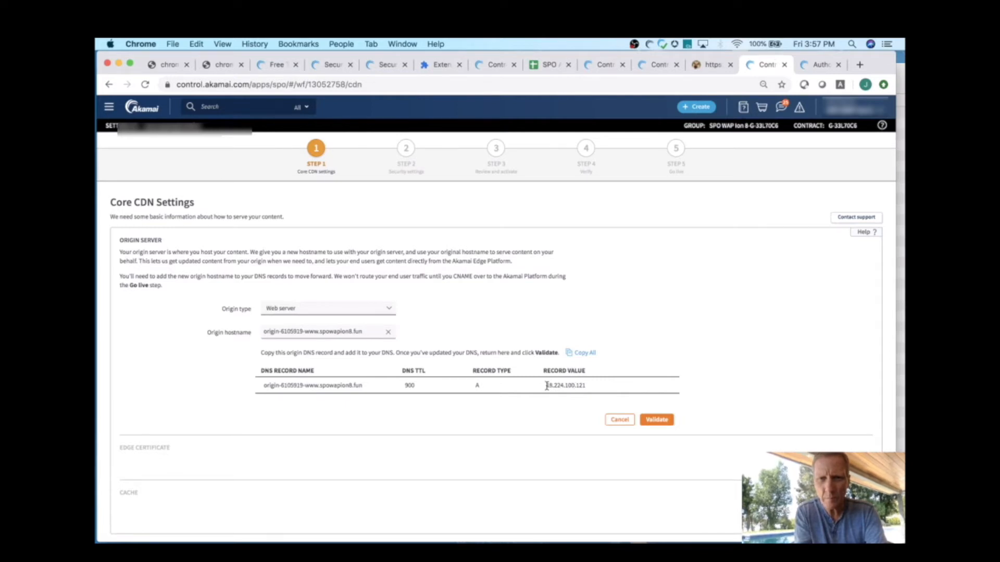
drag(546, 386, 585, 385)
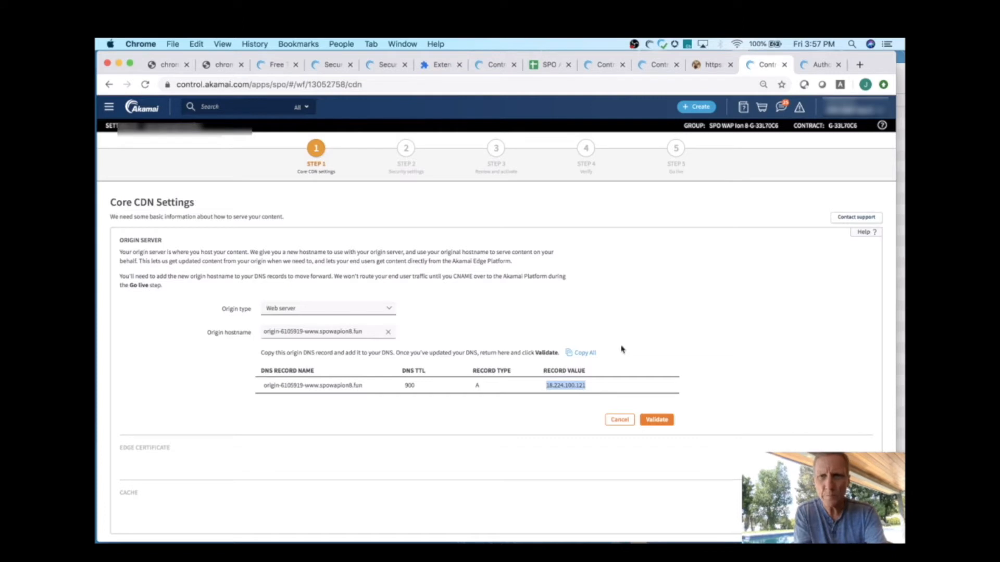
click(821, 63)
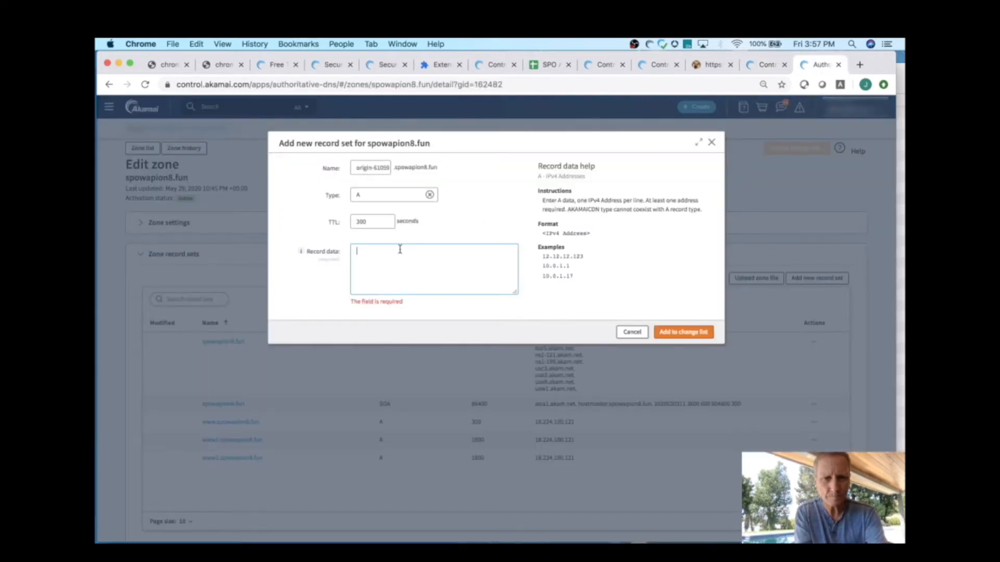
key(super+v)
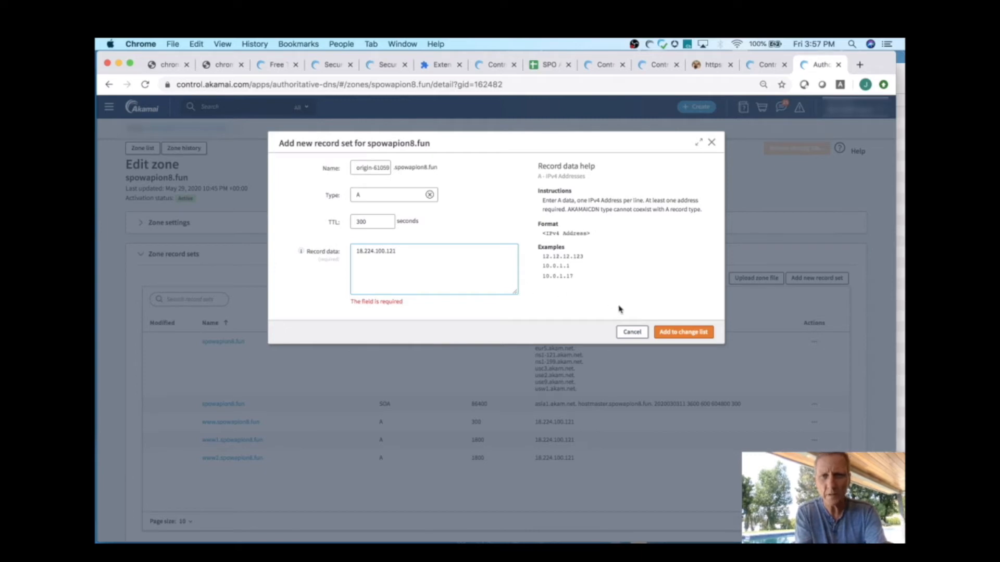
click(674, 335)
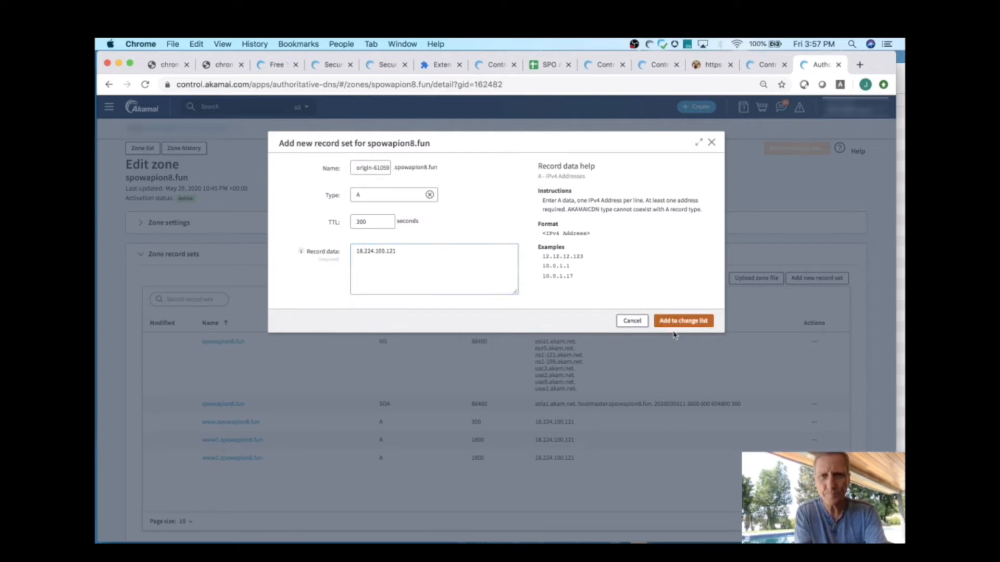
click(676, 322)
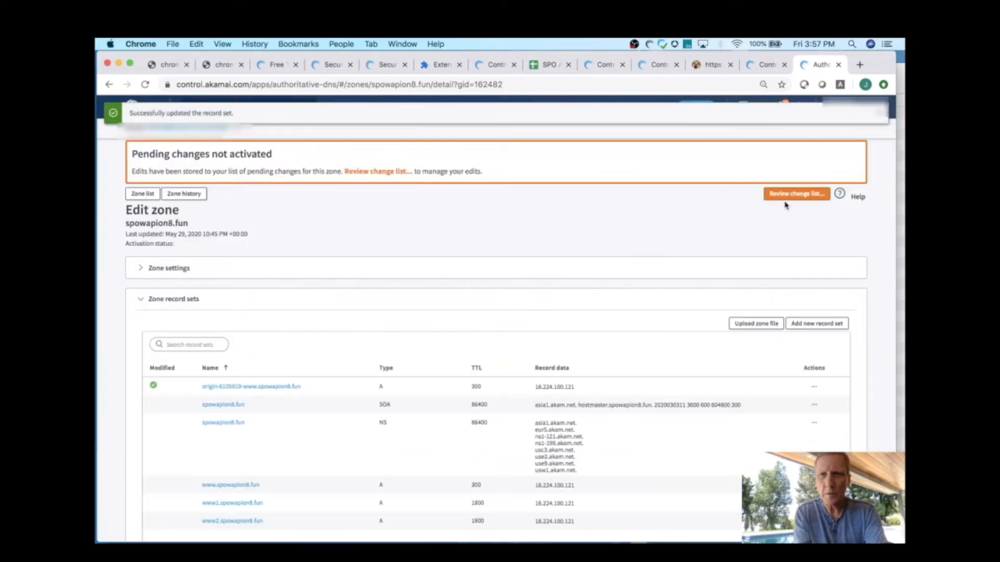
Activate the spowapion8.fun zone from its reviewed change list and reload the page to check the activation status
click(793, 198)
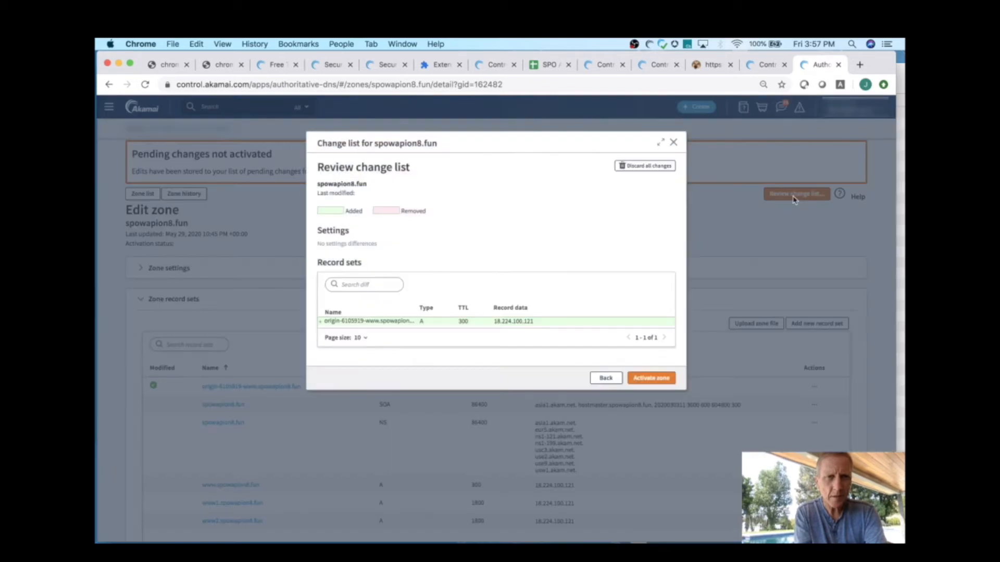
click(649, 380)
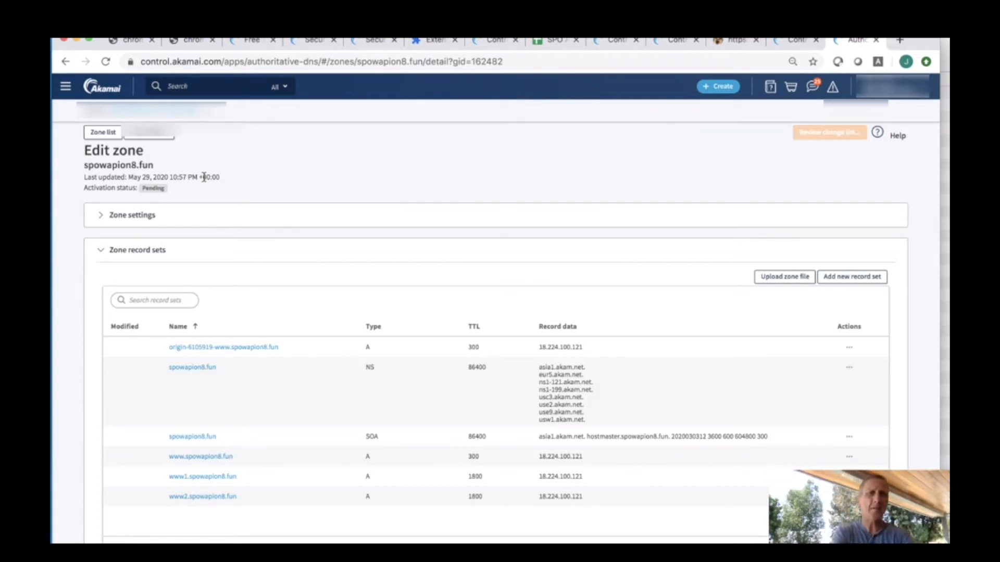
click(106, 62)
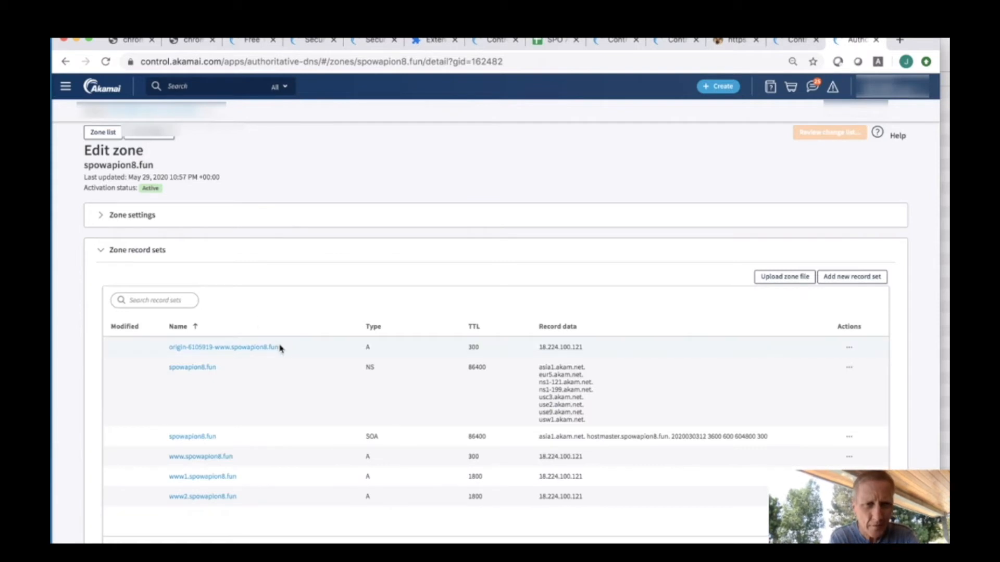
drag(284, 349, 172, 351)
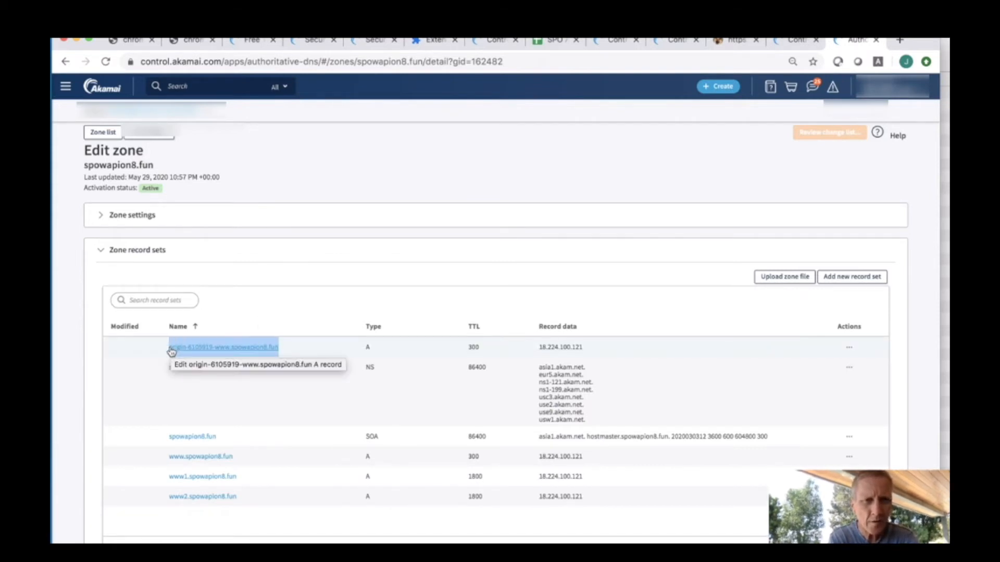
key(super+Tab)
key(super+Tab)
key(super+Tab)
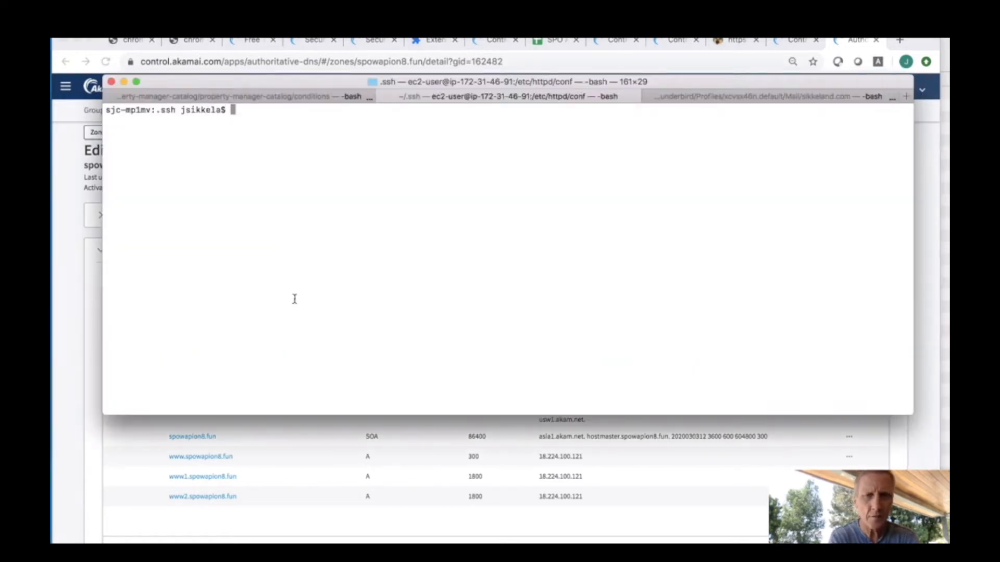
text(dig)
key(Return)
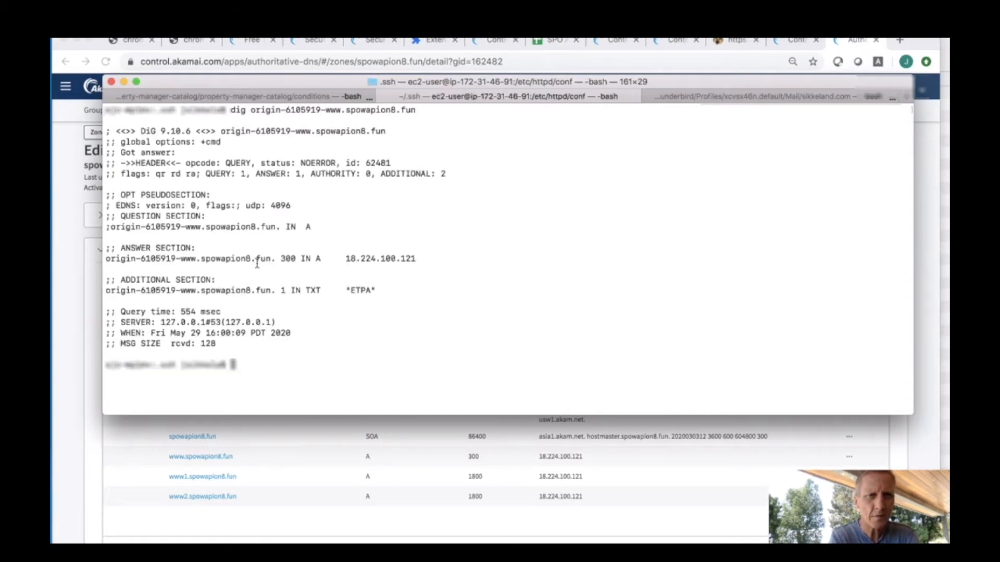
drag(106, 259, 421, 255)
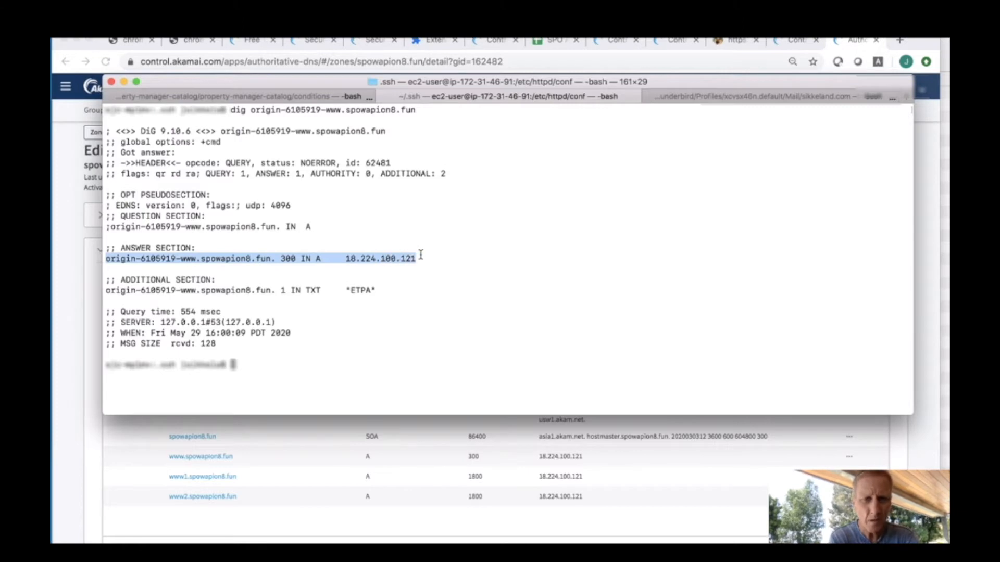
Return to the Core CDN settings in Chrome, validate the origin hostname and continue to the edge certificate section
key(super+Tab)
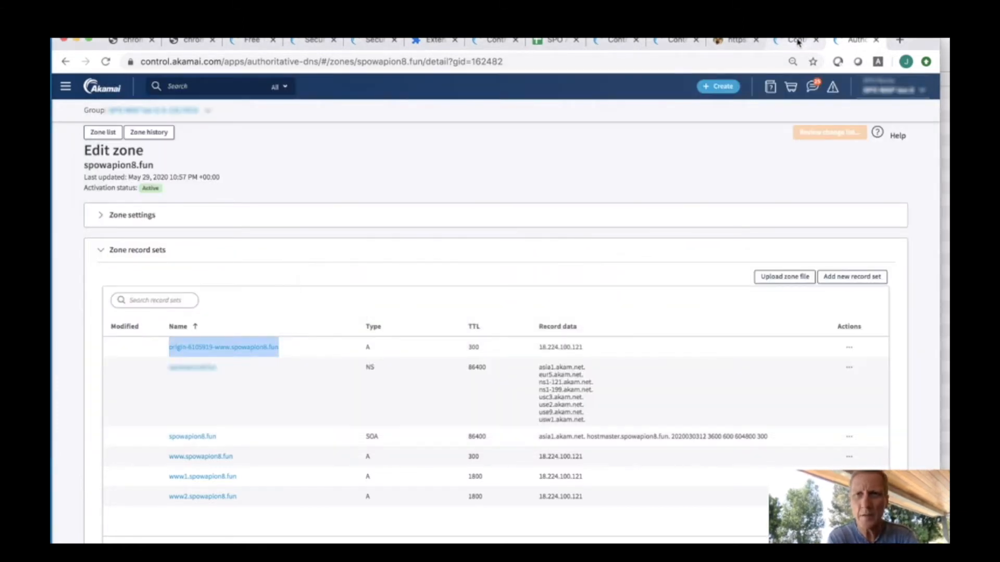
click(799, 42)
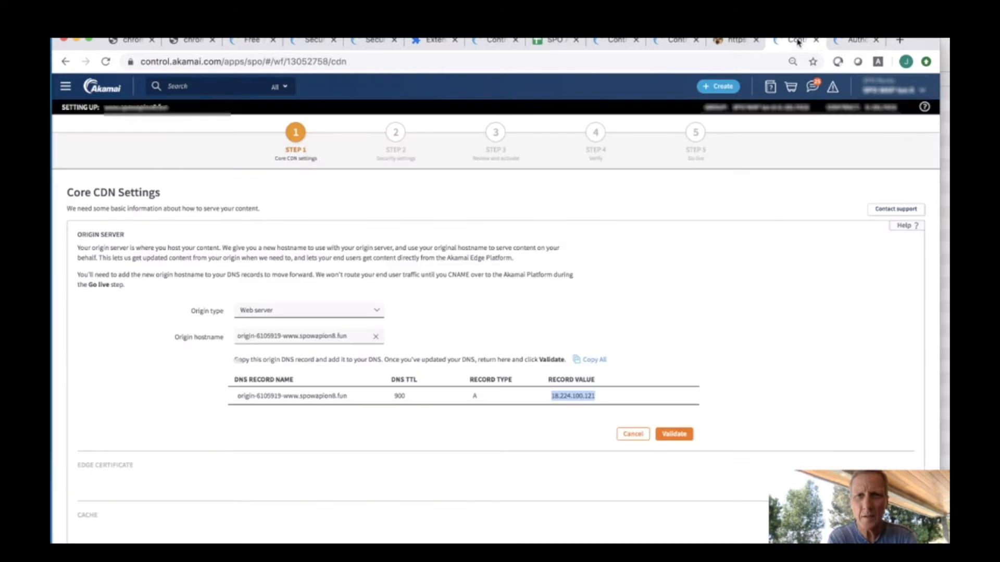
click(581, 396)
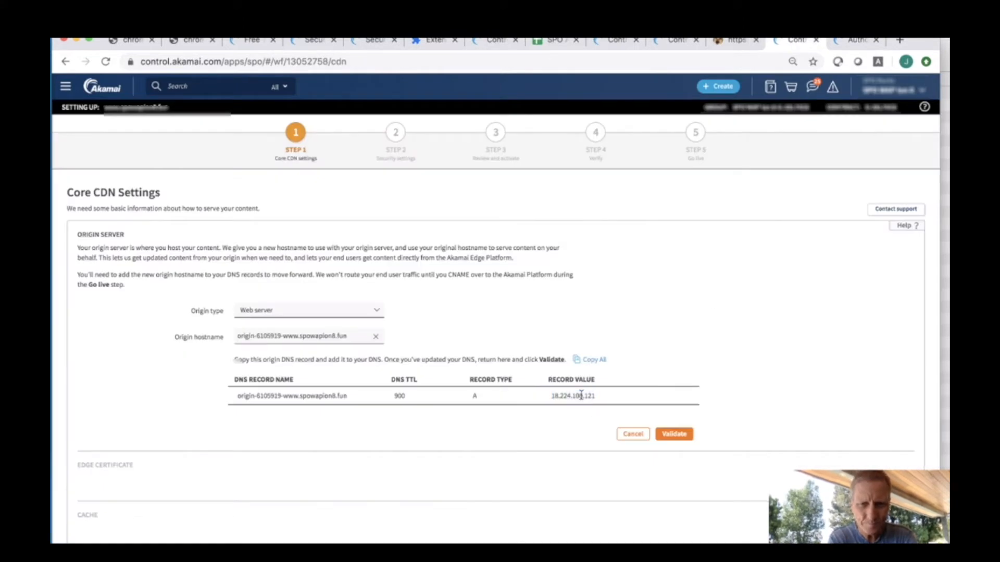
click(672, 434)
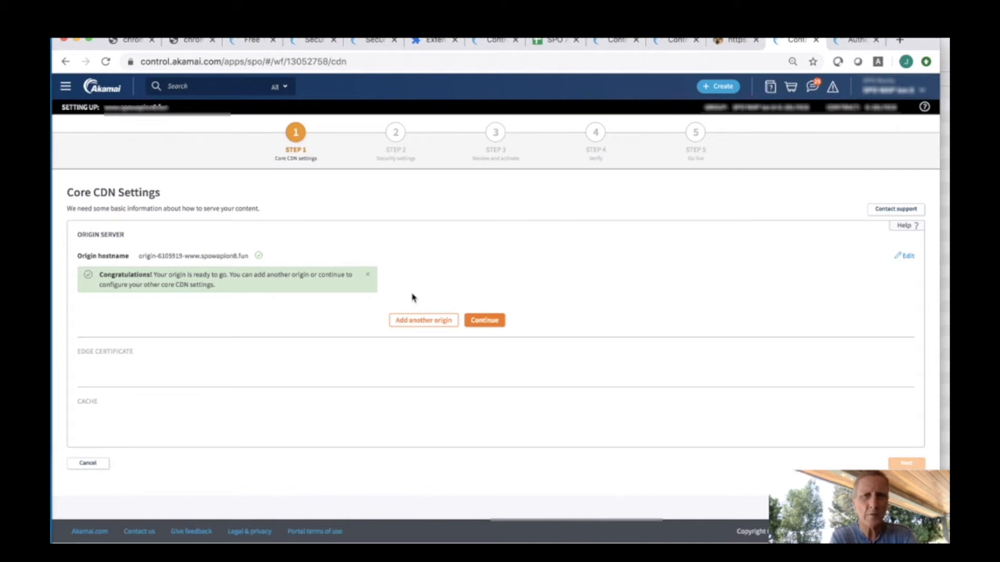
click(480, 322)
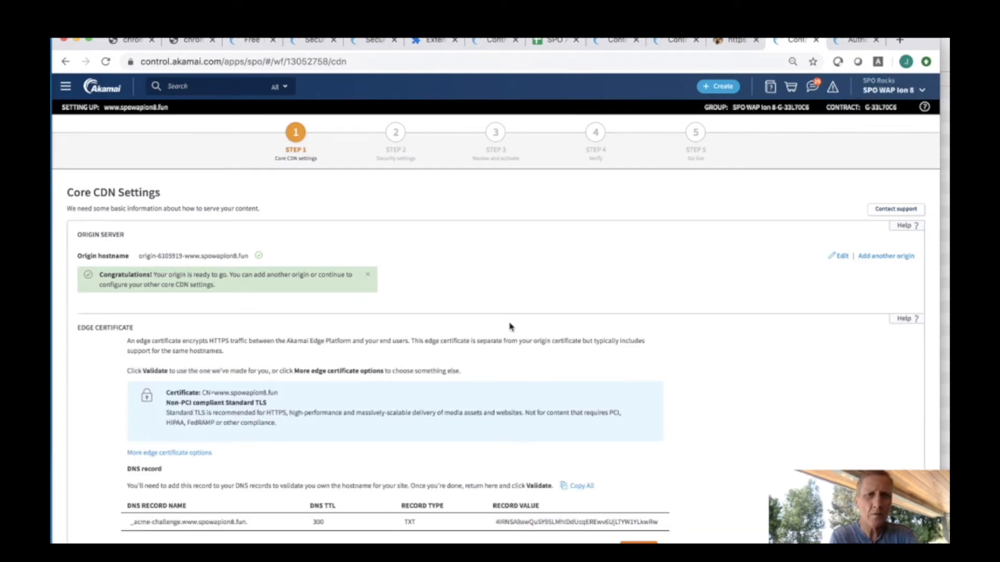
Copy the _acme-challenge.www part of the certificate's DNS record name and start a new record set in the spowapion8.fun zone with it
scroll(510, 327, down, 2)
scroll(510, 327, down, 2)
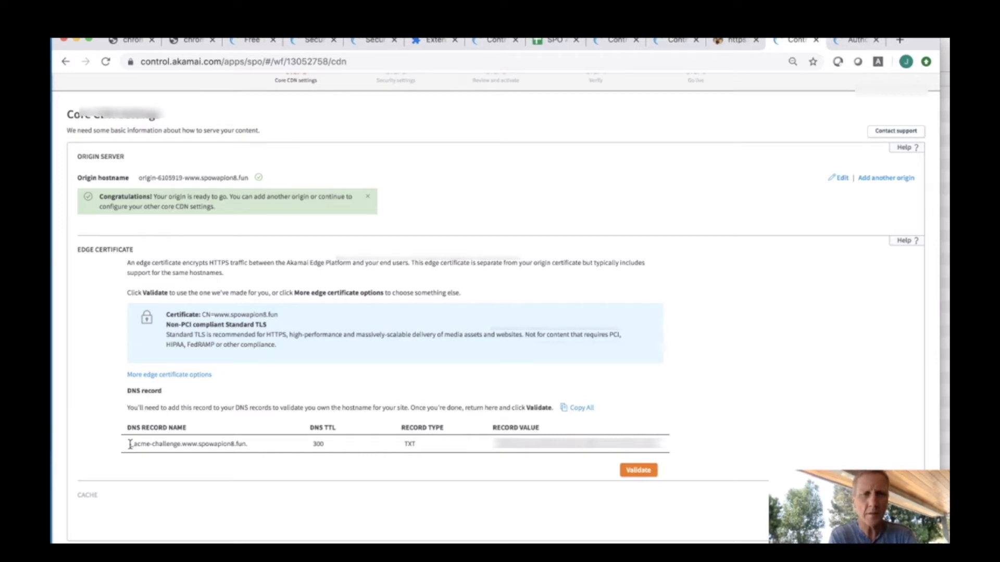
drag(131, 444, 196, 442)
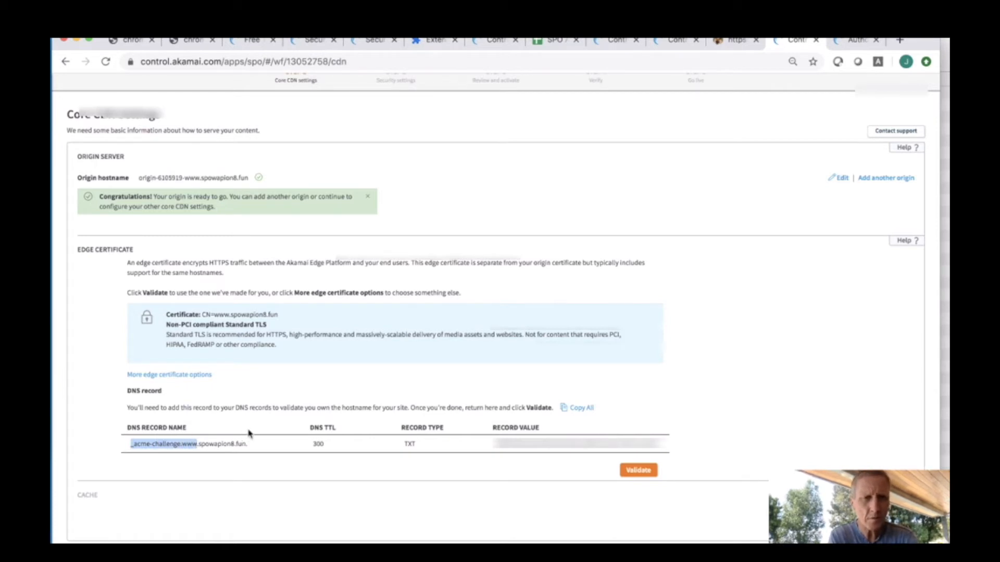
click(857, 41)
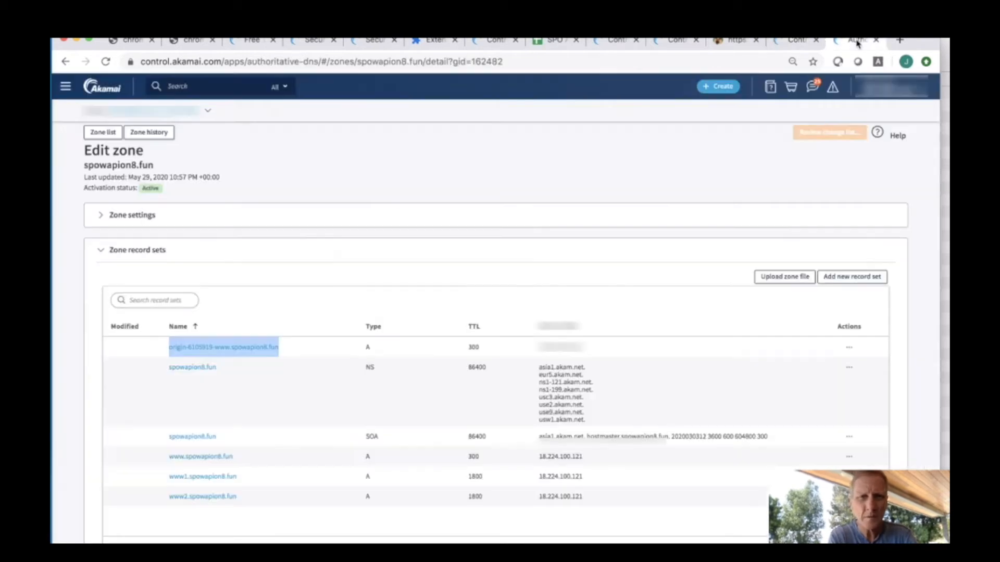
click(845, 282)
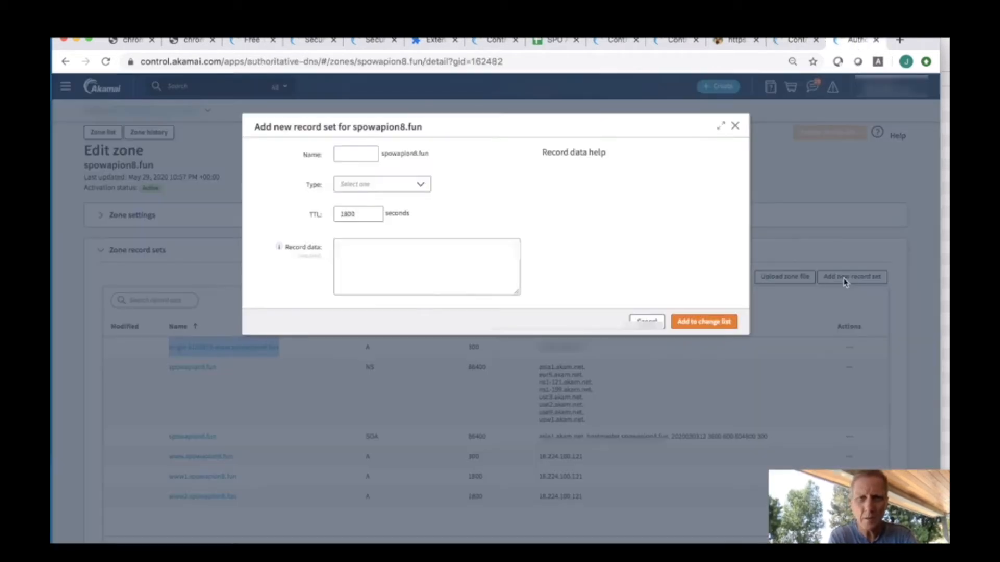
click(355, 152)
key(super+v)
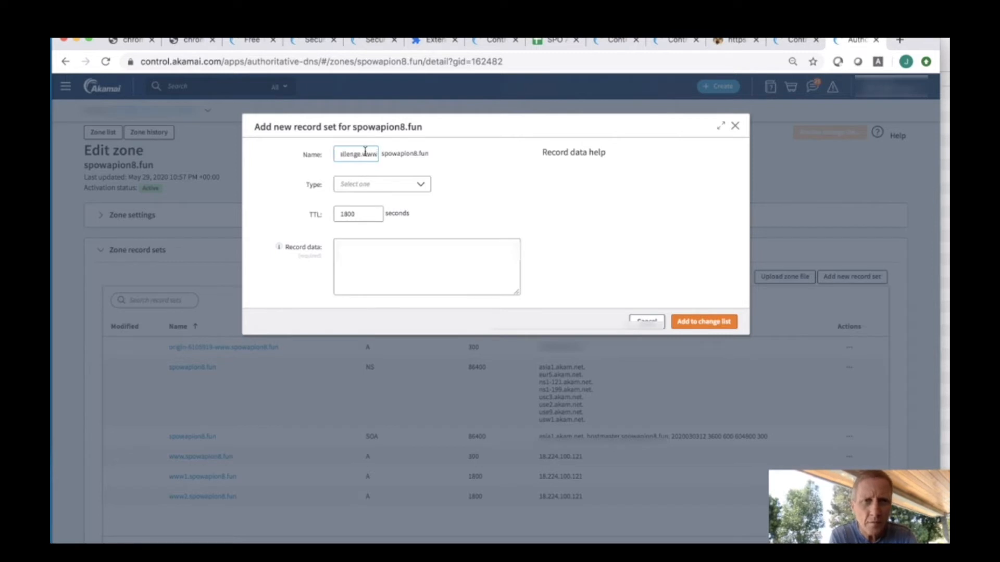
triple_click(358, 153)
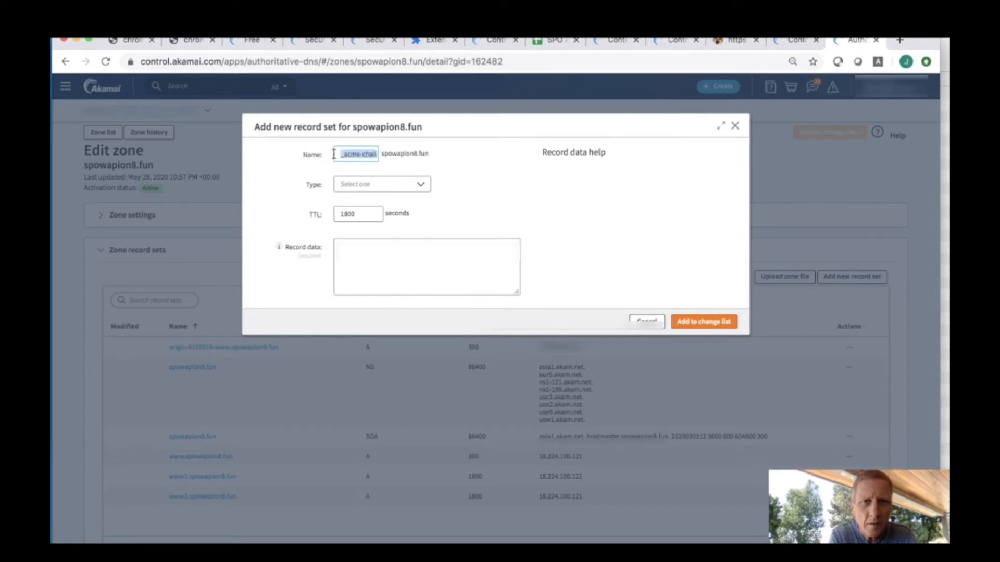
click(357, 154)
drag(369, 154, 378, 155)
click(361, 155)
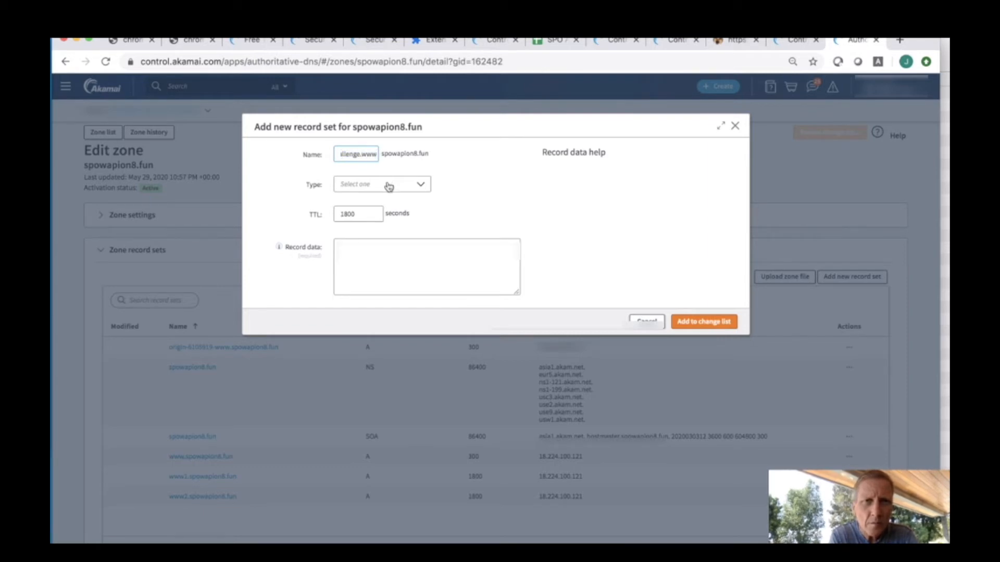
Set the _acme-challenge record set's type to TXT
click(384, 183)
scroll(373, 224, down, 5)
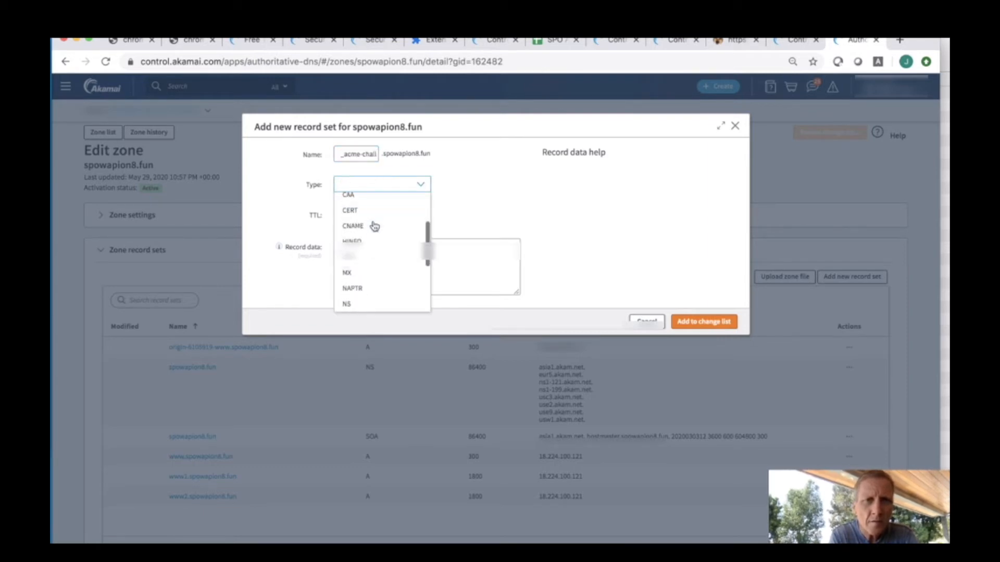
scroll(373, 224, down, 3)
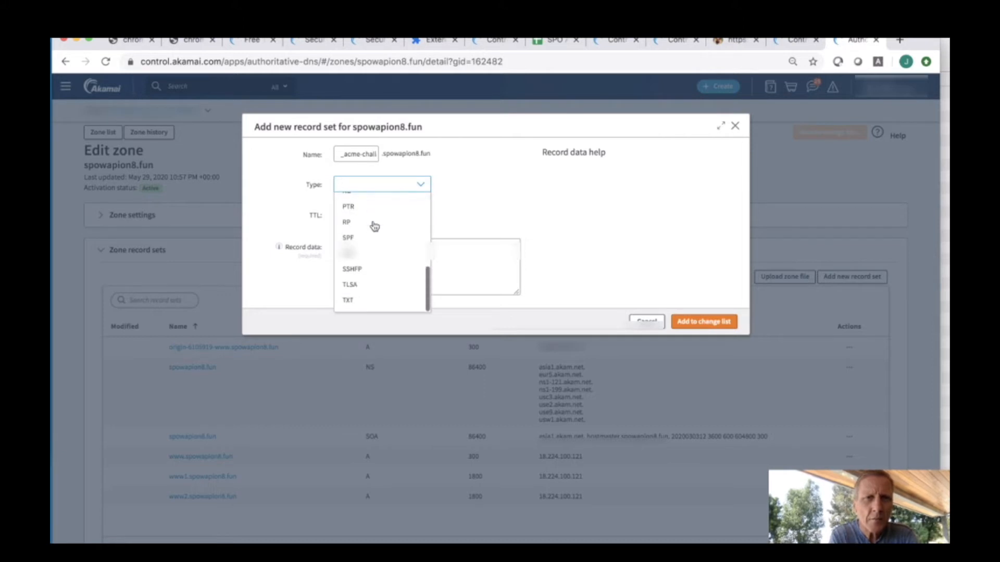
click(360, 301)
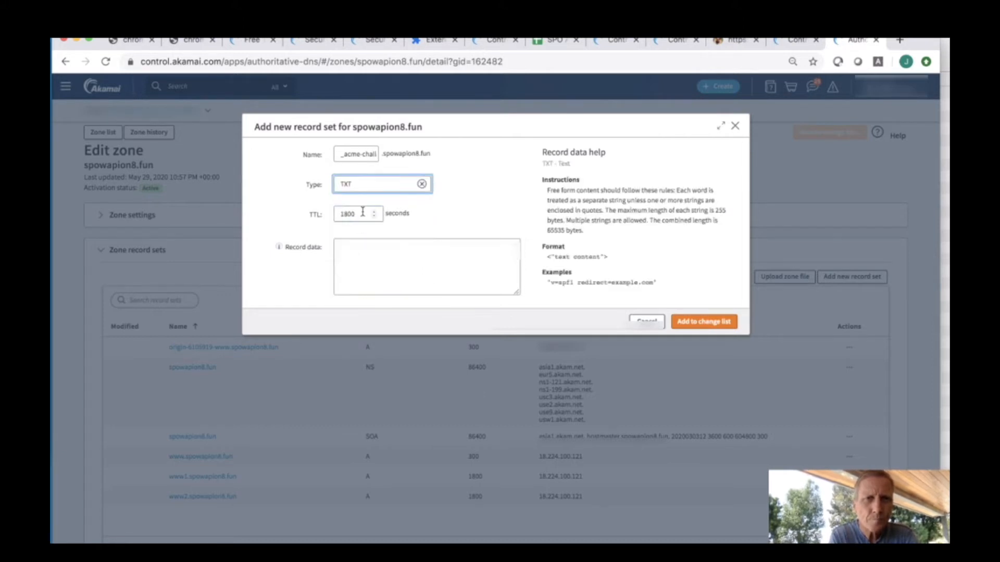
Copy the certificate validation token from the edge certificate's DNS record into the TXT record data and add the record to the change list
click(357, 253)
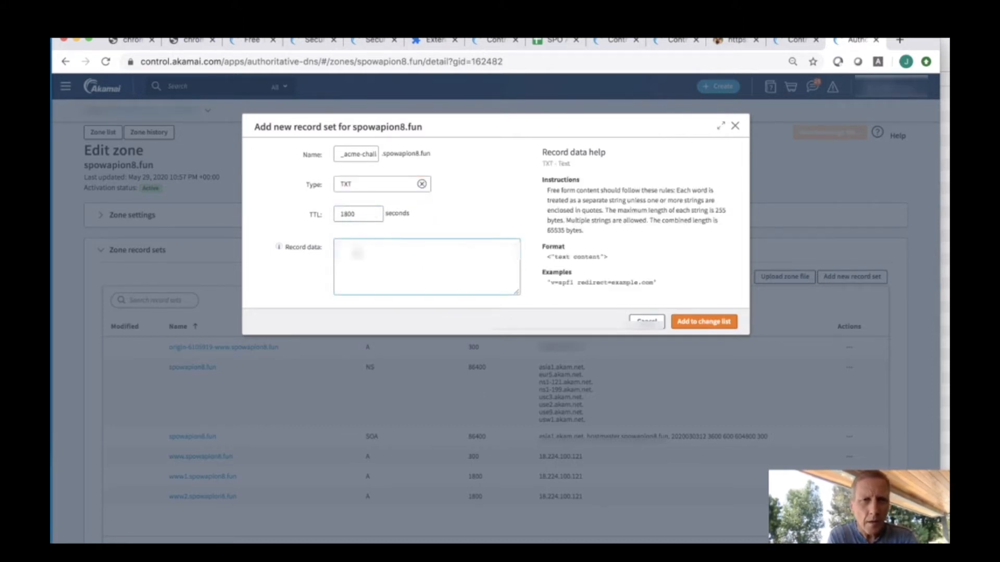
click(799, 42)
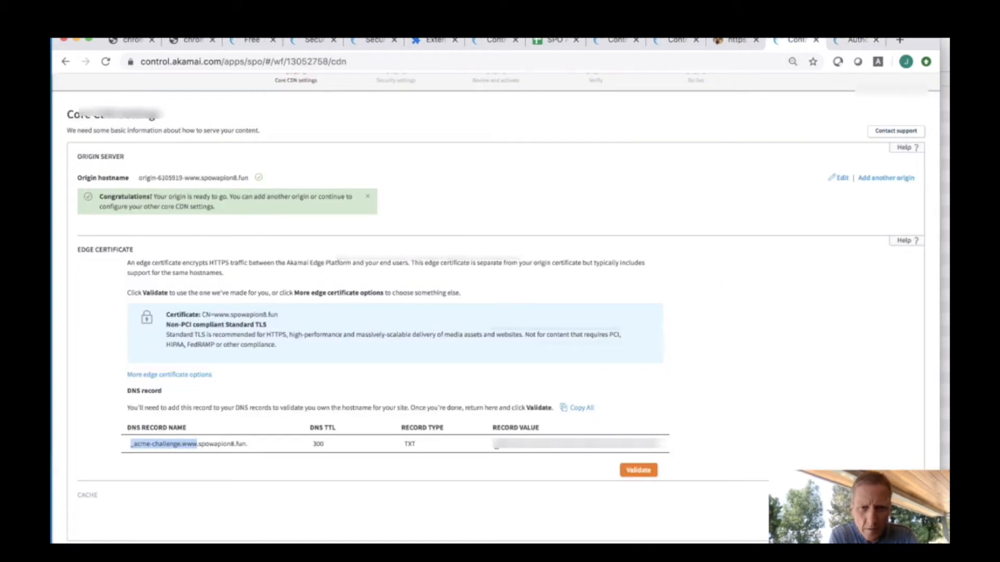
double_click(511, 445)
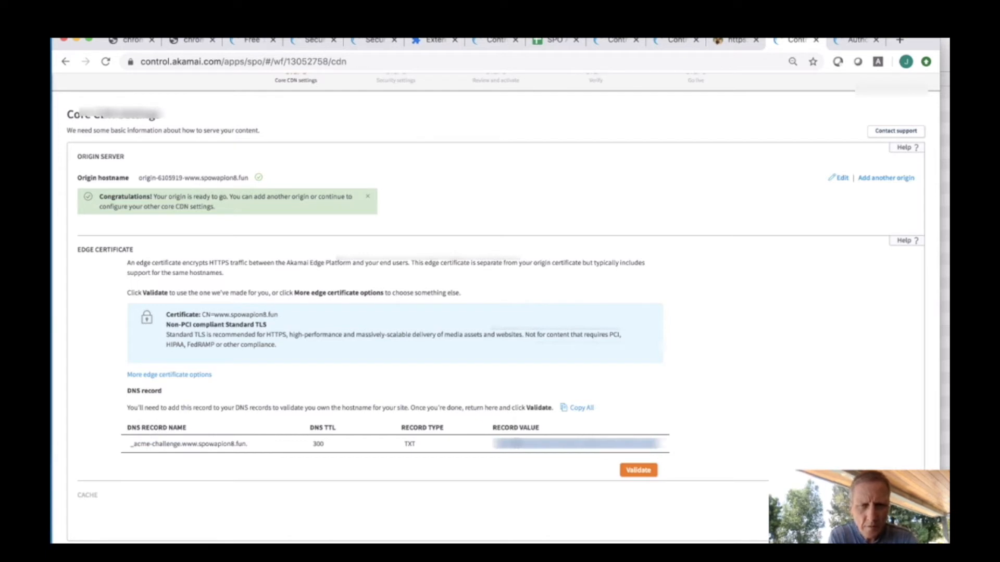
click(855, 47)
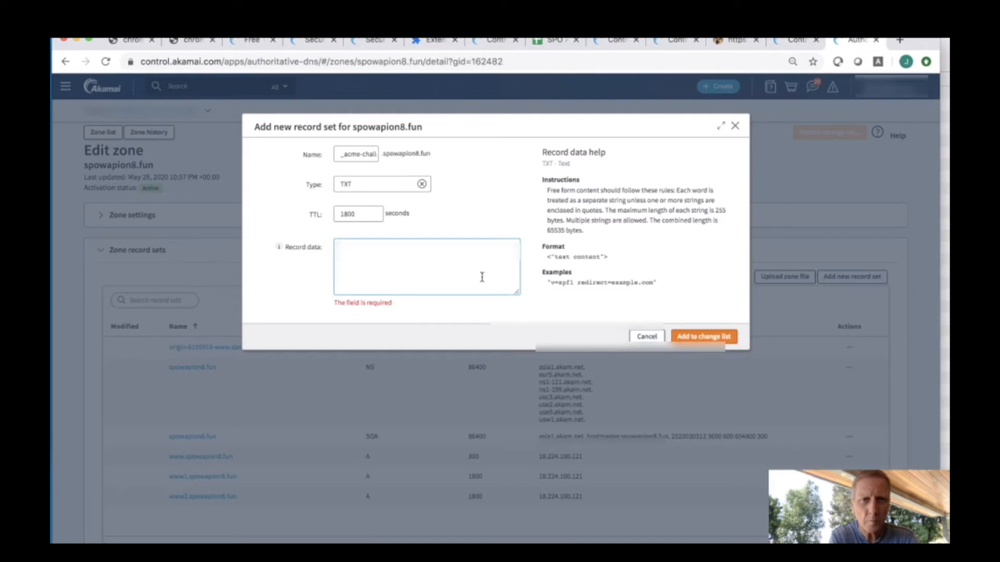
key(super+v)
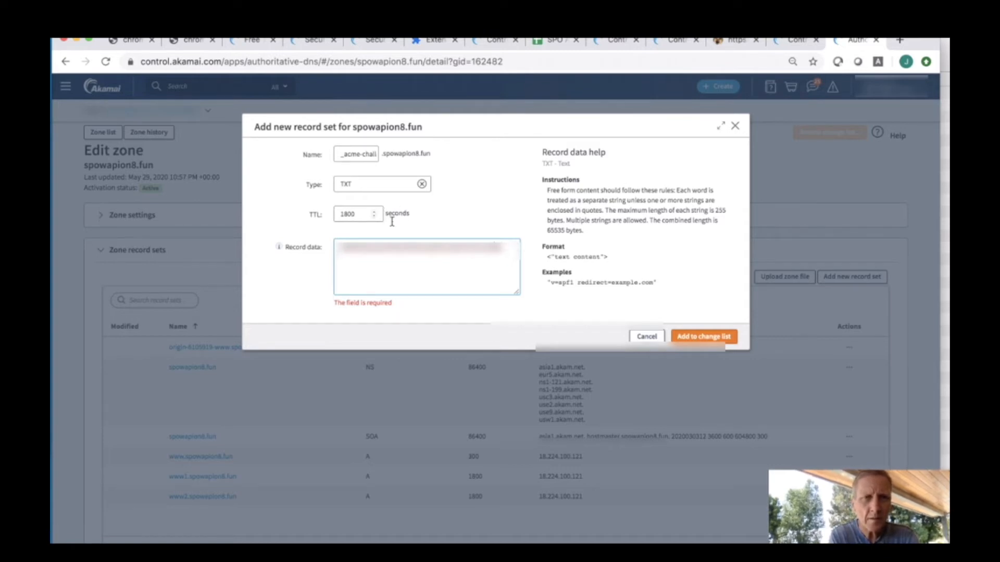
click(698, 326)
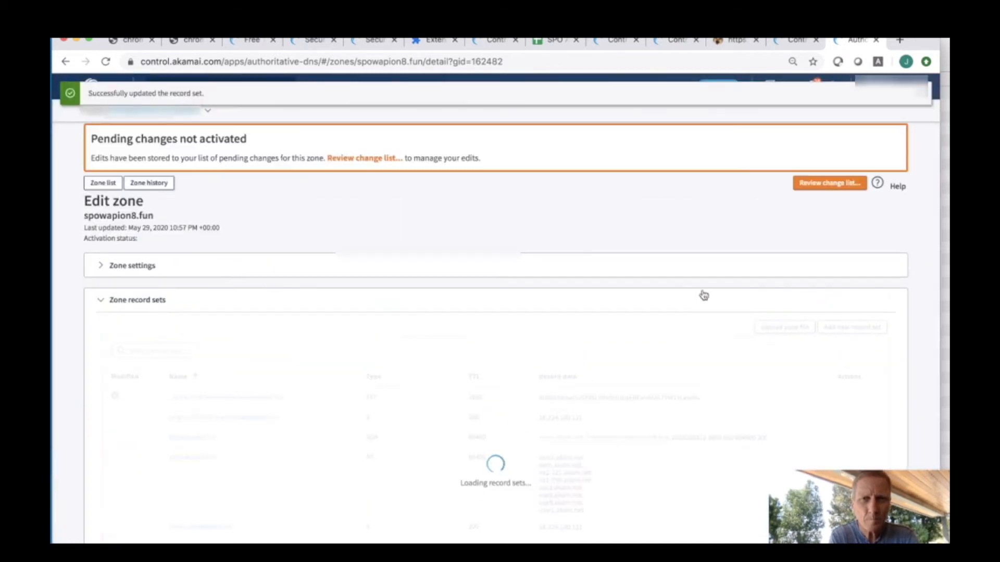
click(819, 186)
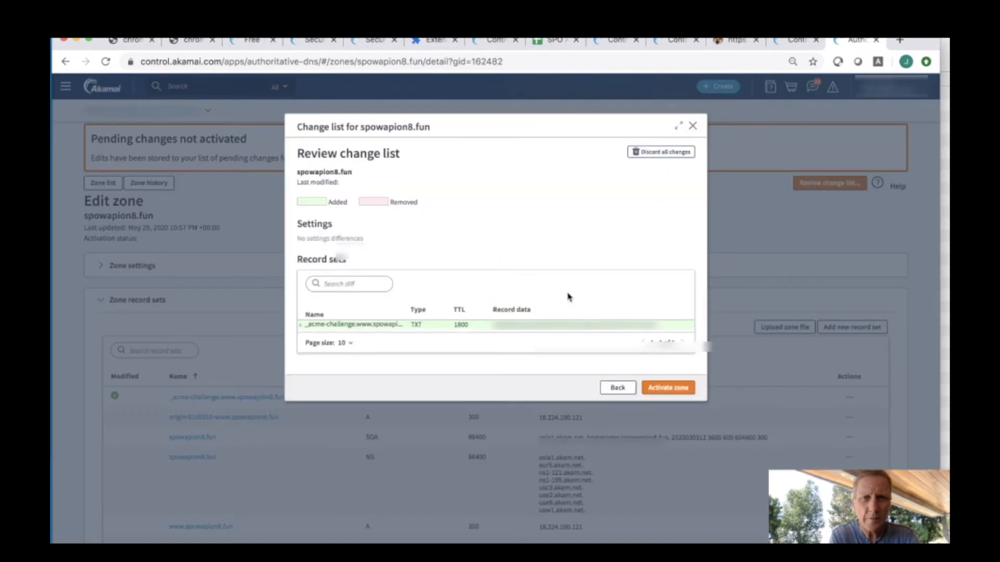
click(669, 388)
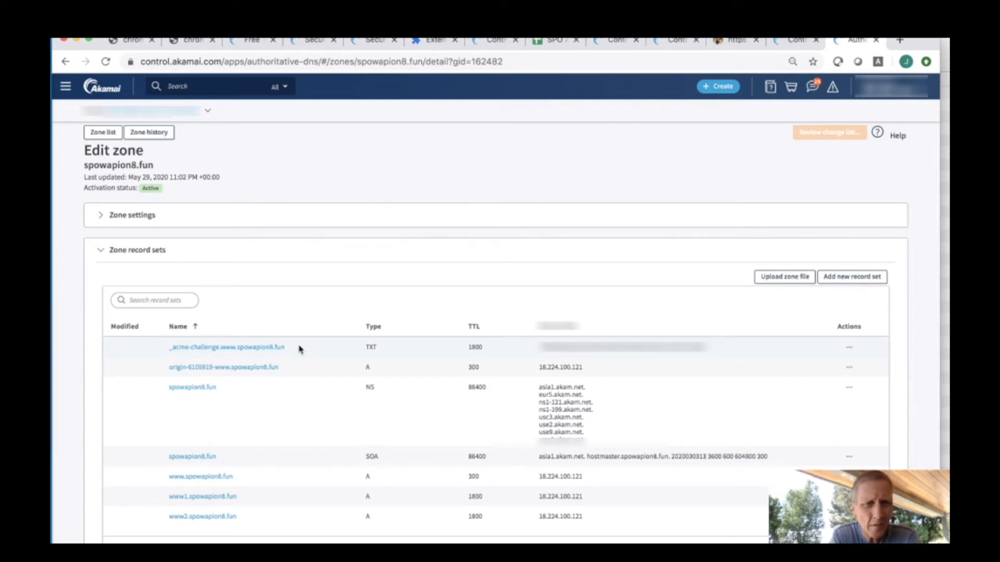
drag(299, 349, 168, 353)
key(super+c)
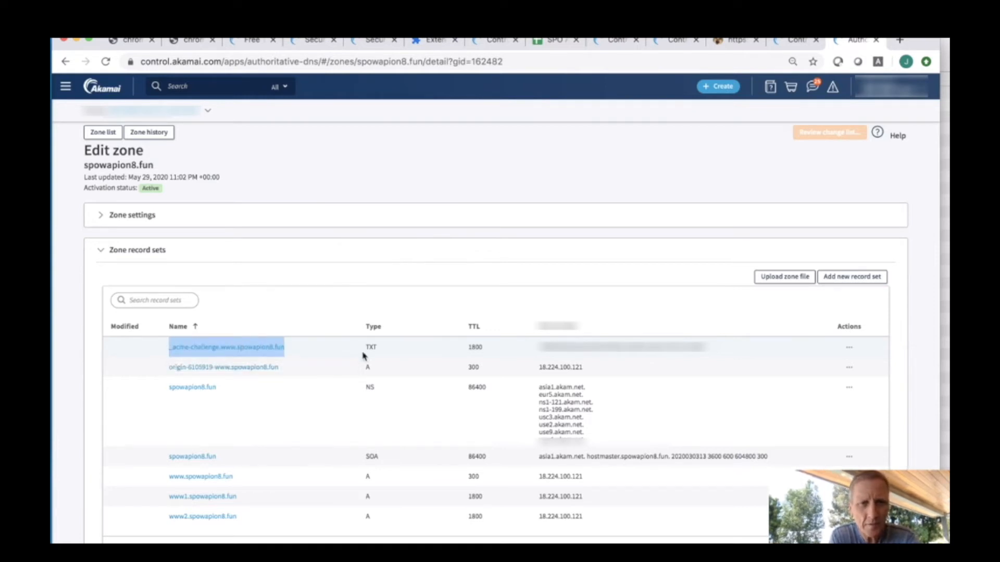
key(super+Tab)
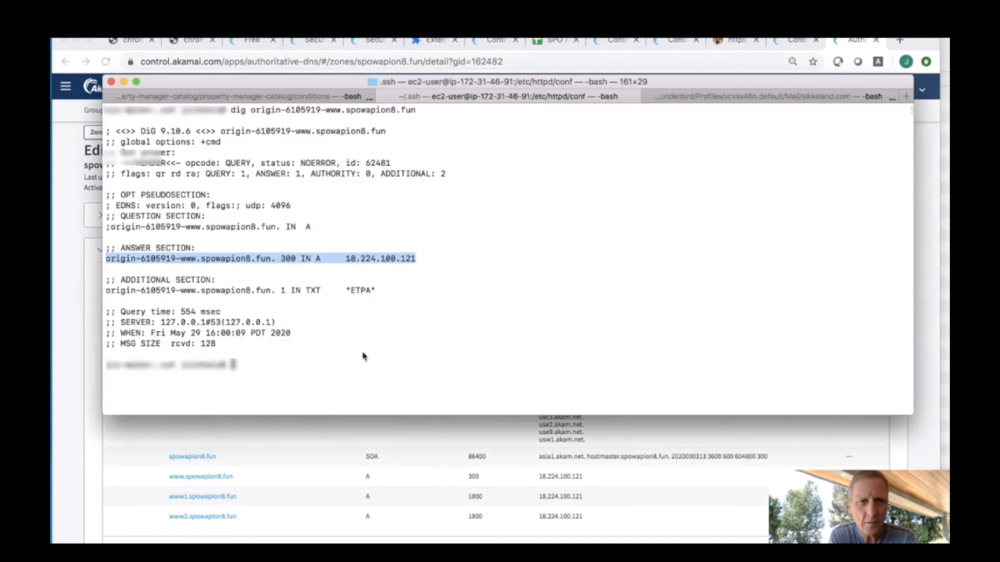
text(dig)
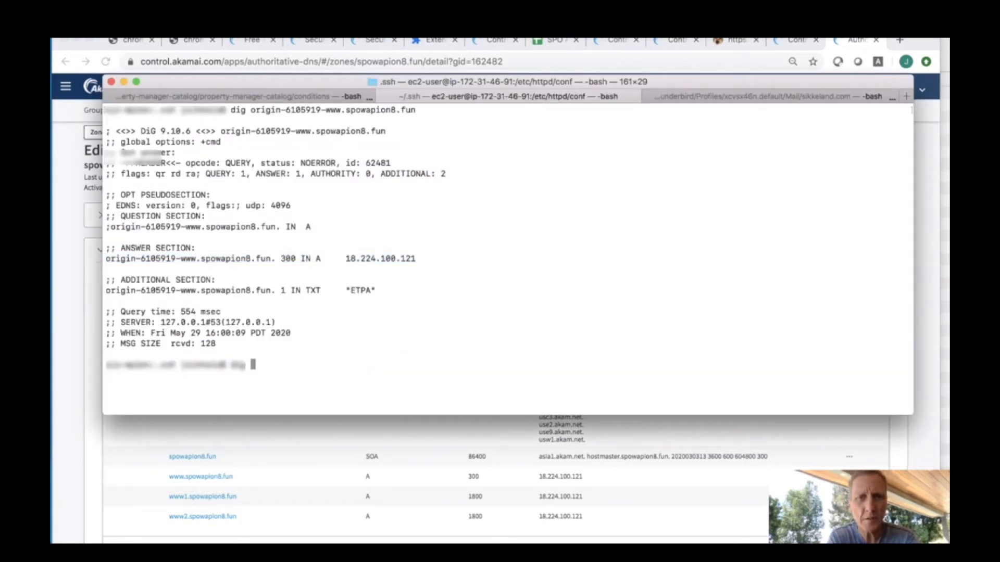
key(super+v)
key(Return)
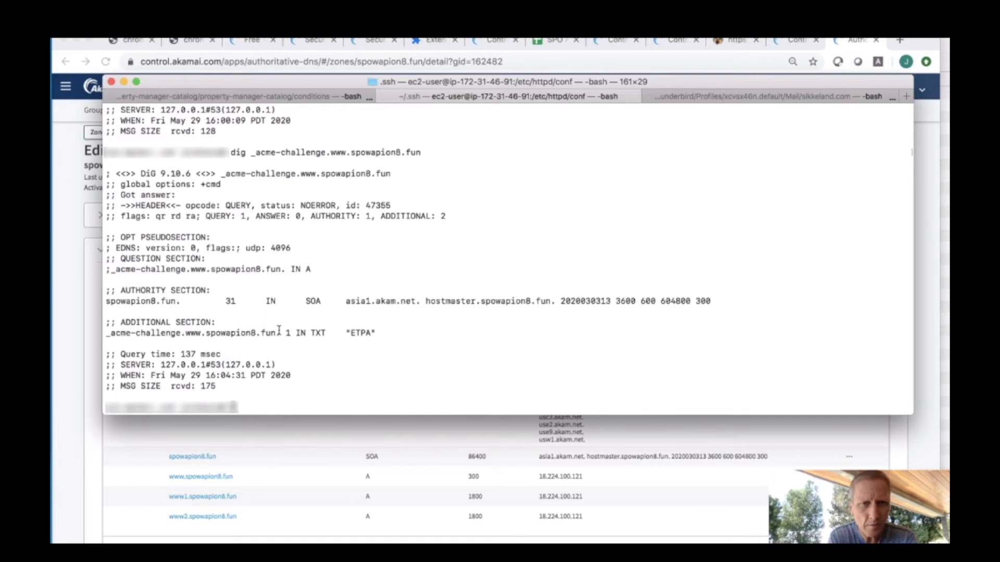
key(Up)
key(Left)
key(Left)
key(Left)
key(Left)
key(Left)
key(Left)
key(Left)
key(Left)
key(Left)
key(Left)
key(Left)
key(Left)
key(Left)
key(Left)
key(Left)
key(Left)
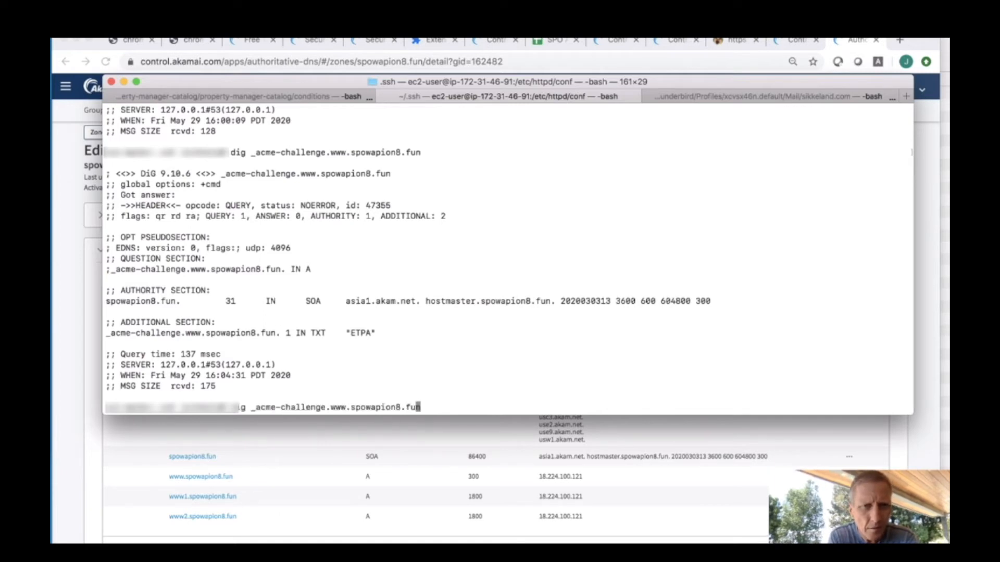
key(Left)
key(Left)
key(Left)
key(Left)
key(Left)
key(Left)
key(Left)
key(Left)
key(Left)
key(Left)
key(Left)
key(Left)
key(Left)
key(Left)
key(Left)
key(Left)
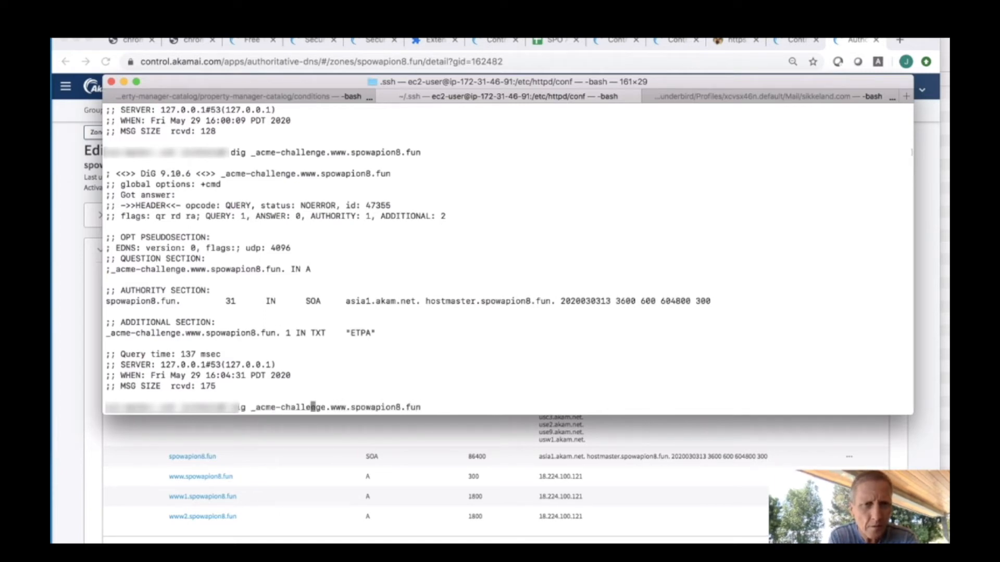
key(Left)
key(Left)
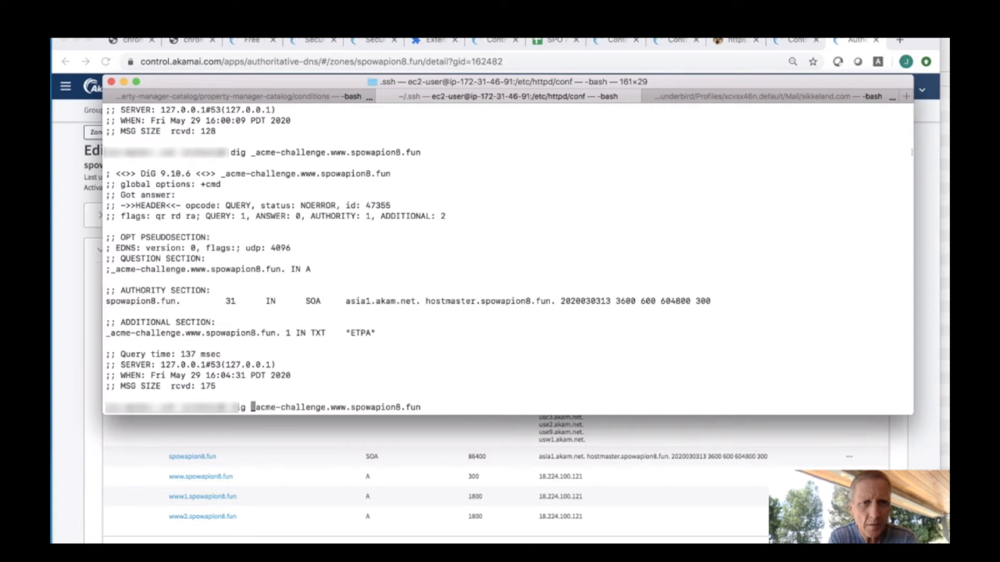
text(TXT)
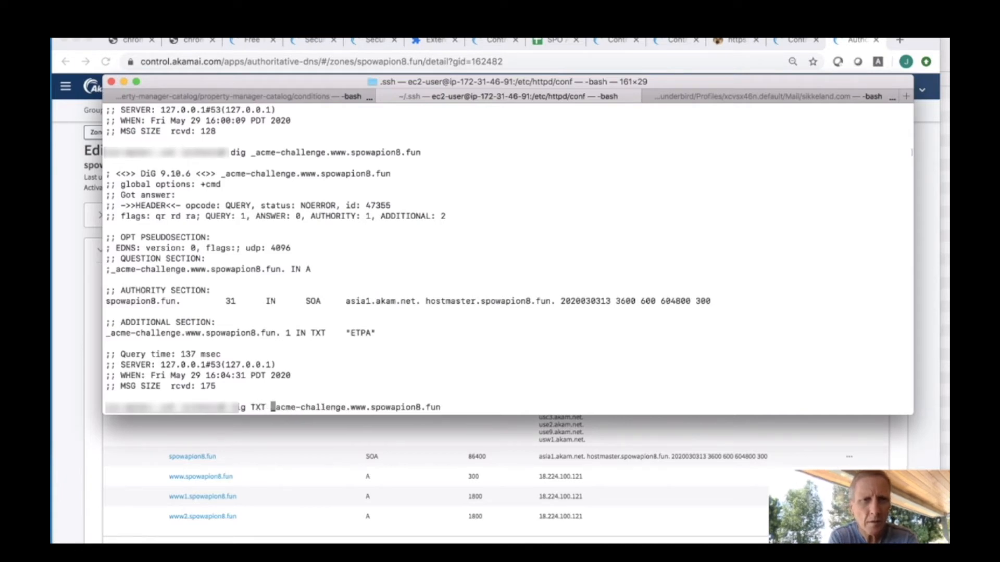
key(Return)
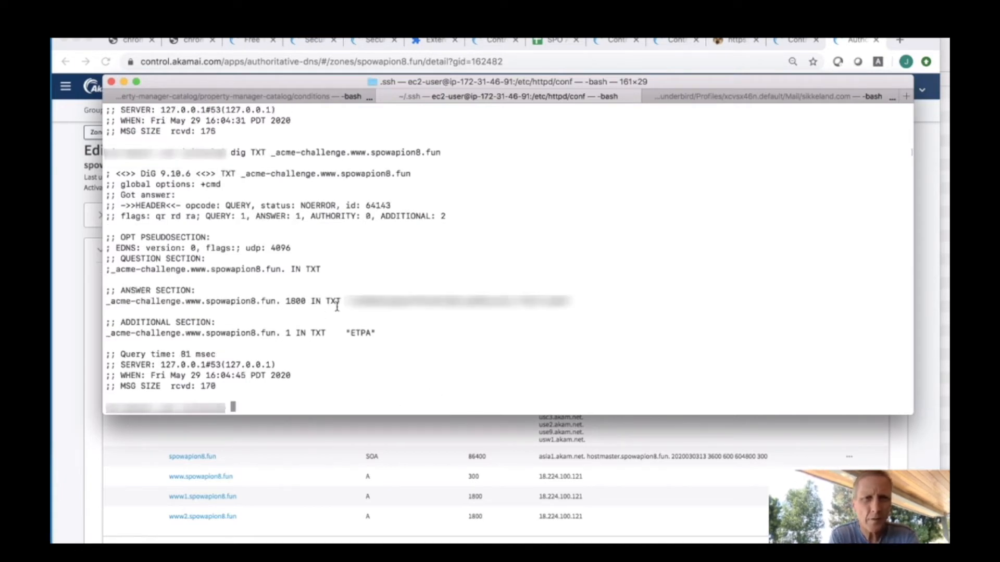
drag(349, 301, 570, 301)
click(560, 301)
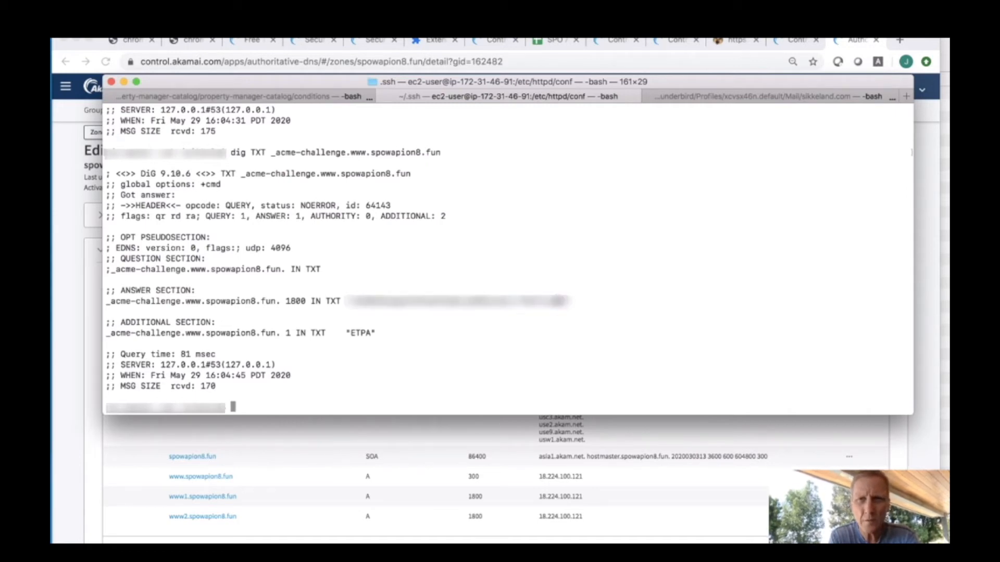
Return to the Core CDN settings in Chrome, validate the edge certificate and continue to the cache section
key(super+Tab)
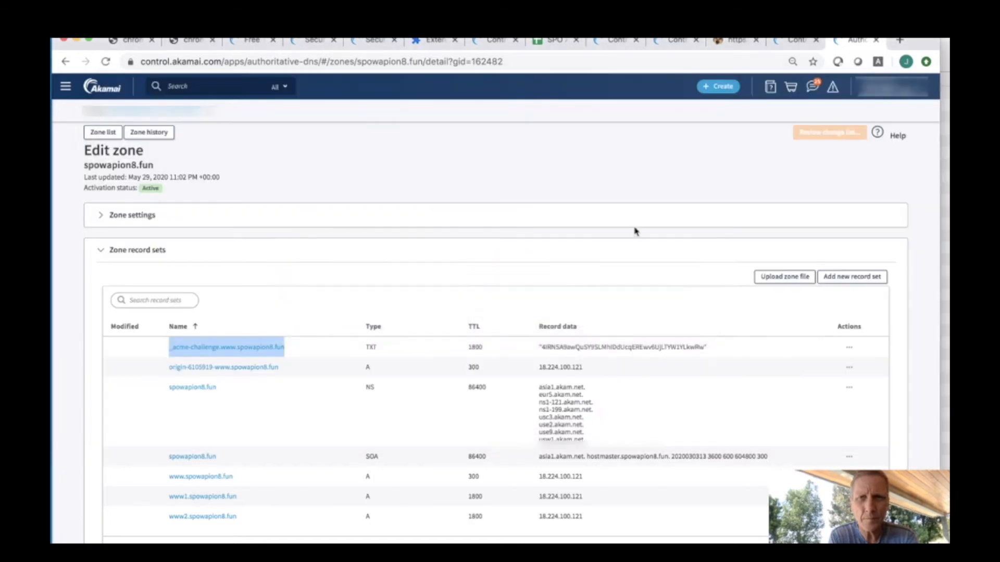
click(795, 43)
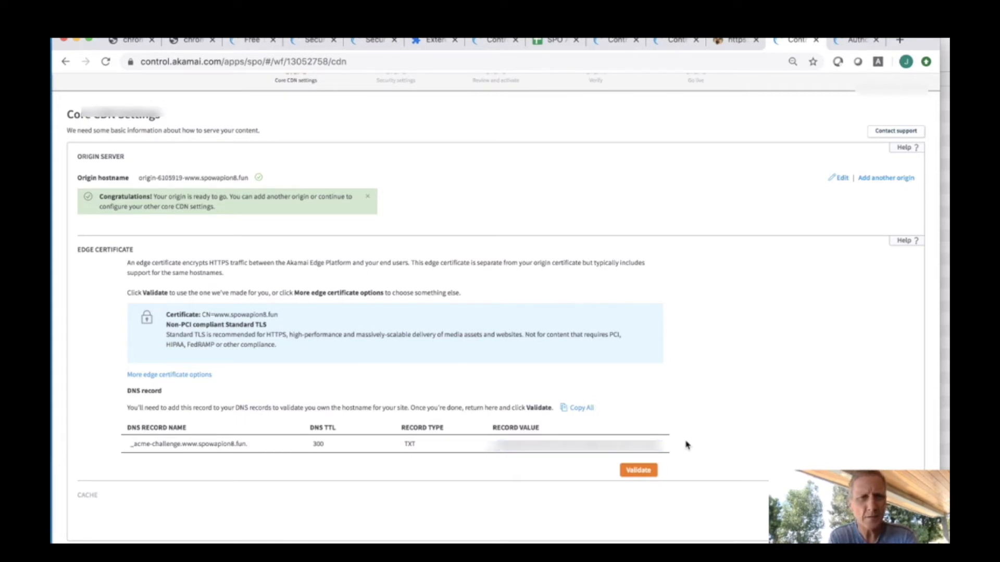
click(639, 472)
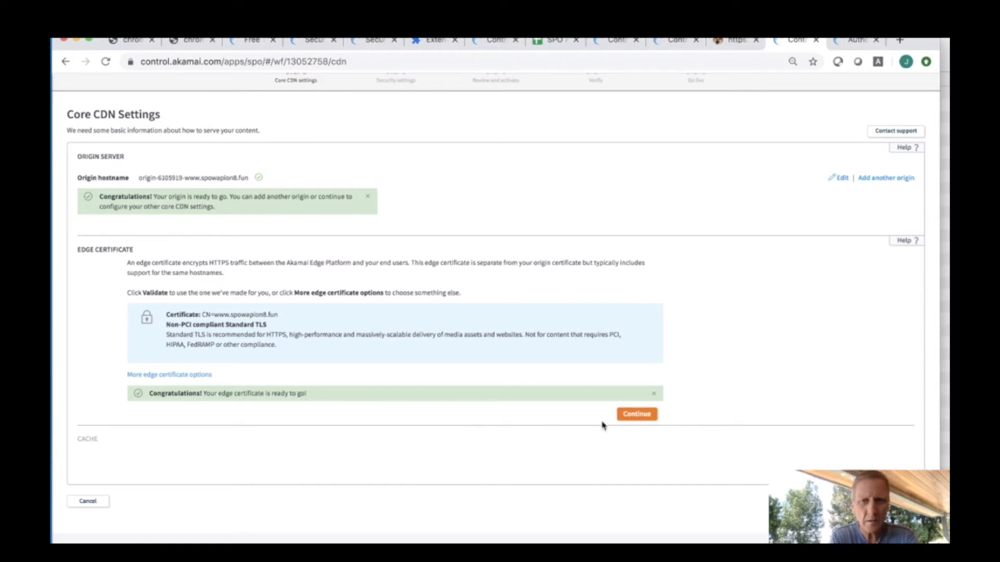
click(635, 416)
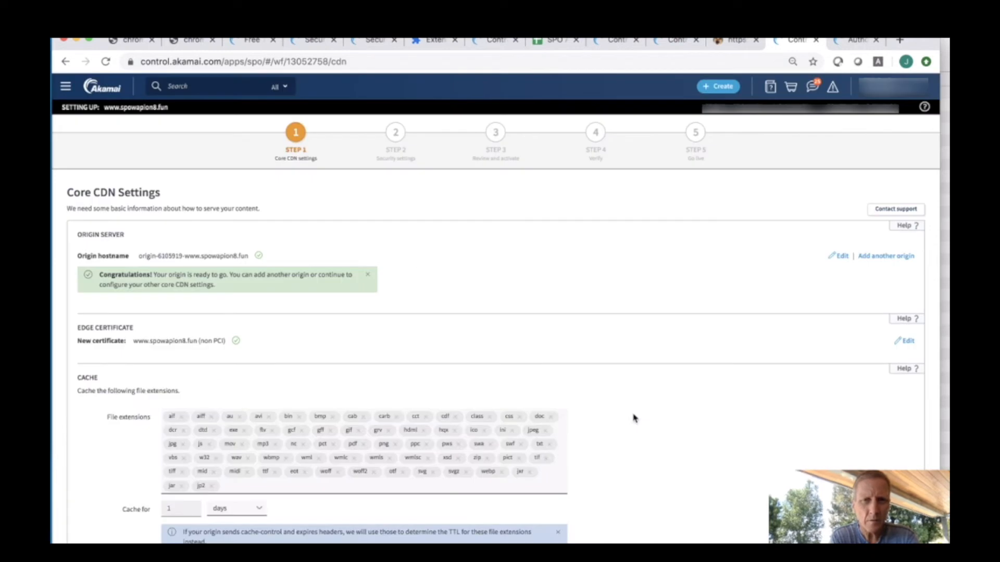
Go through the cache settings and the configuration review, and activate the Ion Standard and Web Application Protector settings
scroll(641, 389, down, 3)
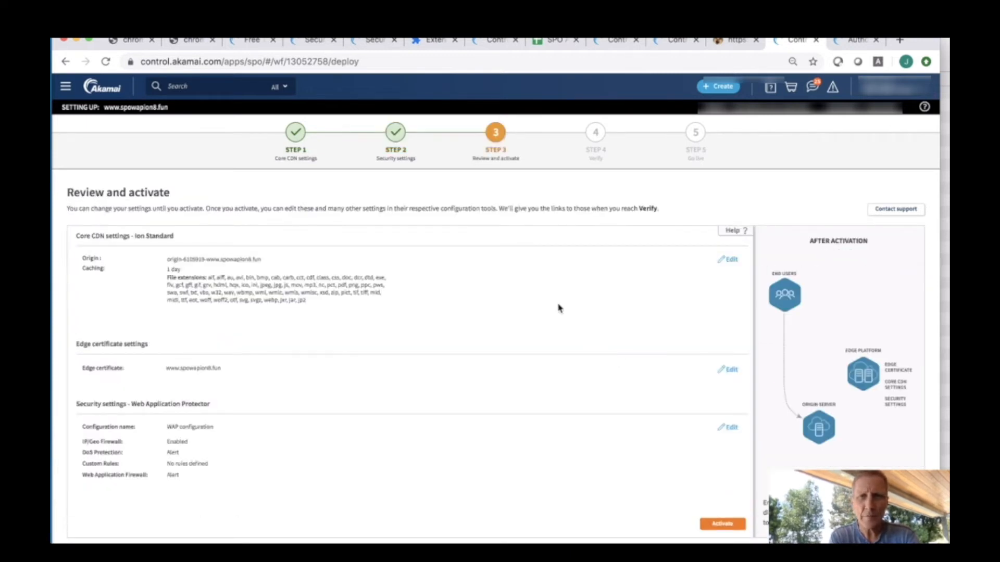
scroll(558, 308, down, 2)
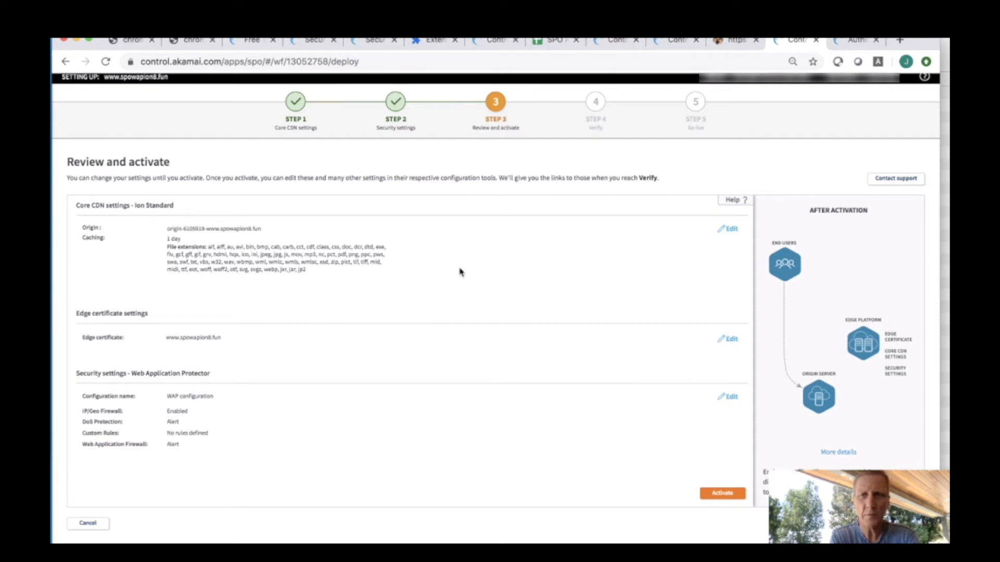
click(723, 494)
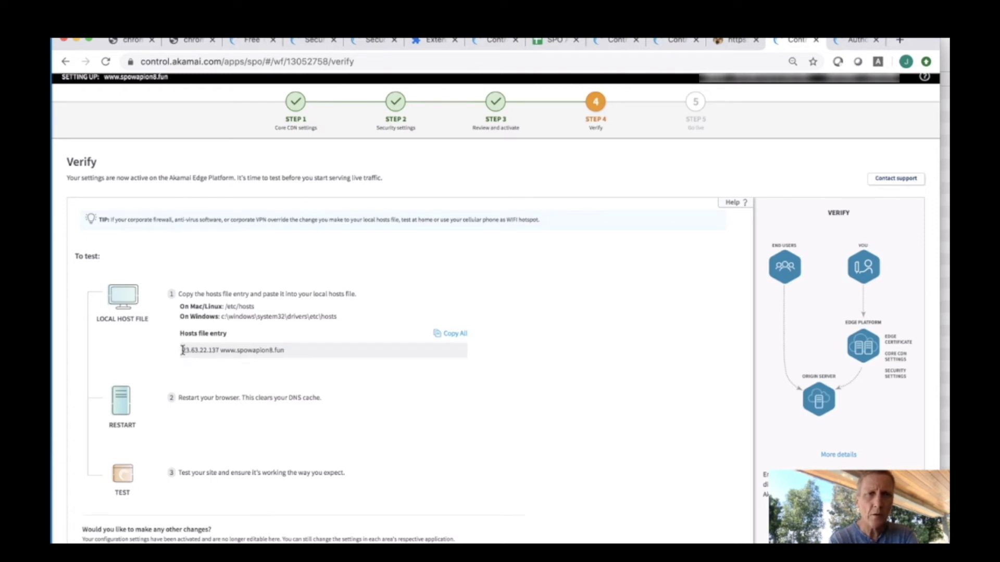
drag(182, 350, 287, 352)
key(super+c)
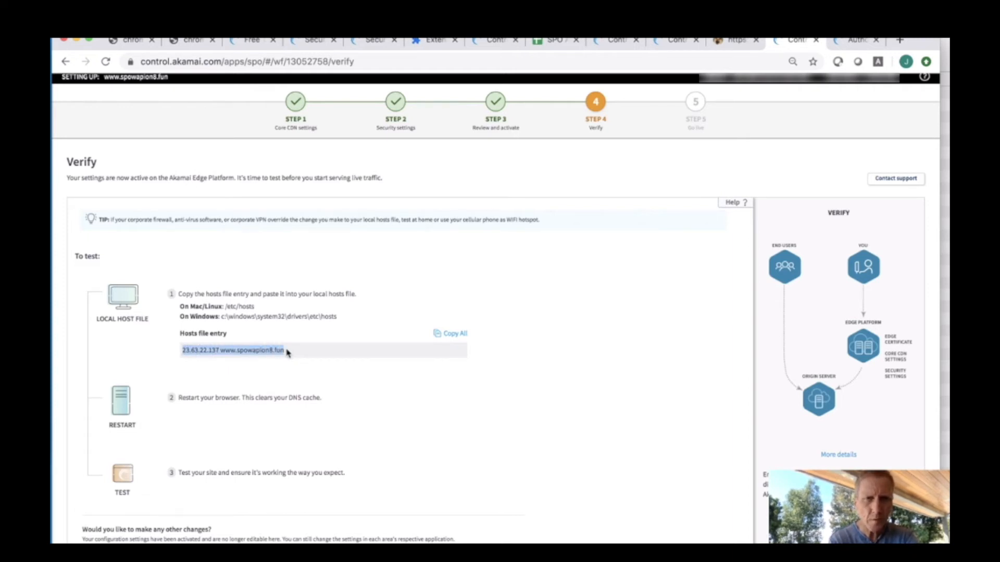
click(449, 338)
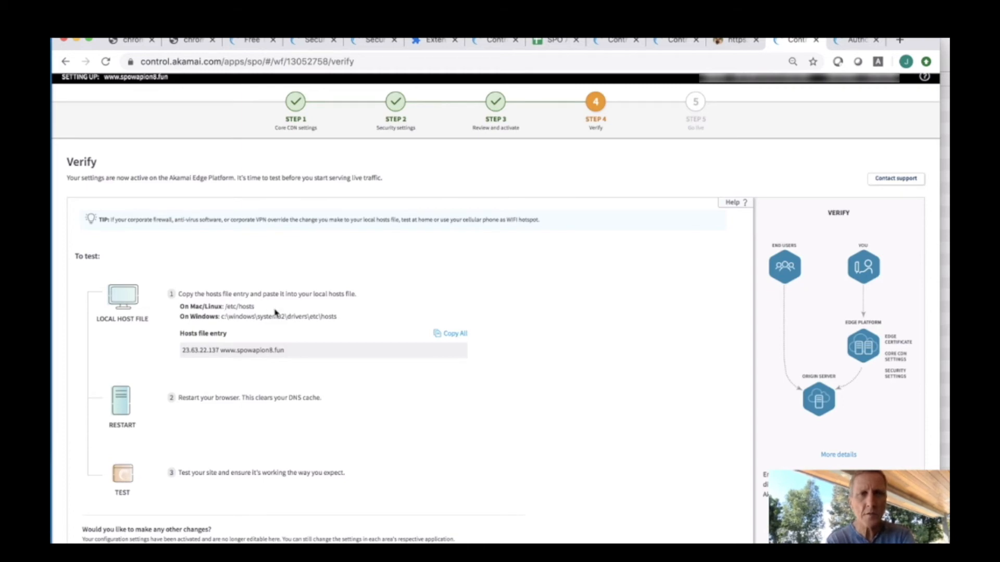
Switch to Terminal and open /etc/hosts for editing with sudo vi, entering the account password
key(super+Tab)
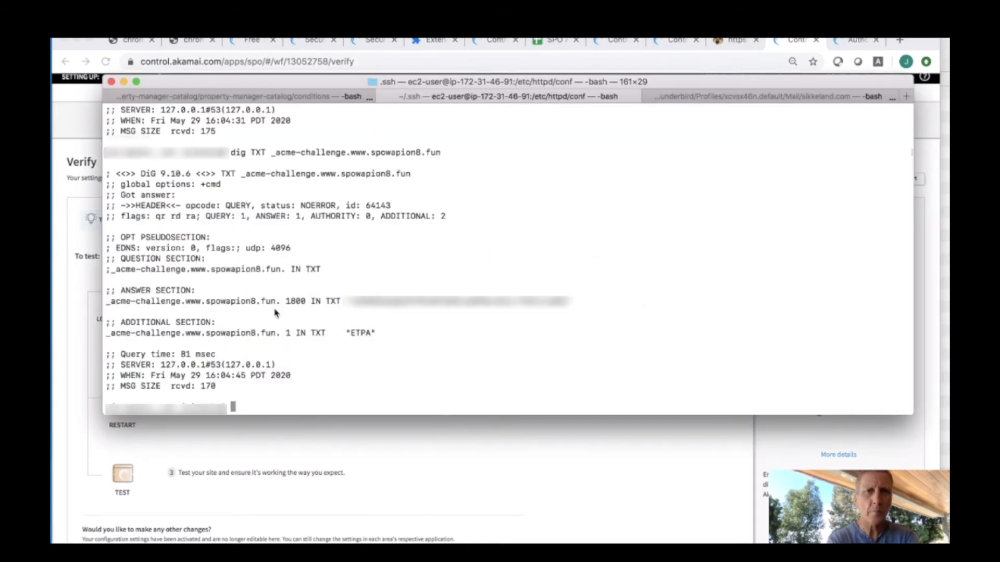
text(sudo )
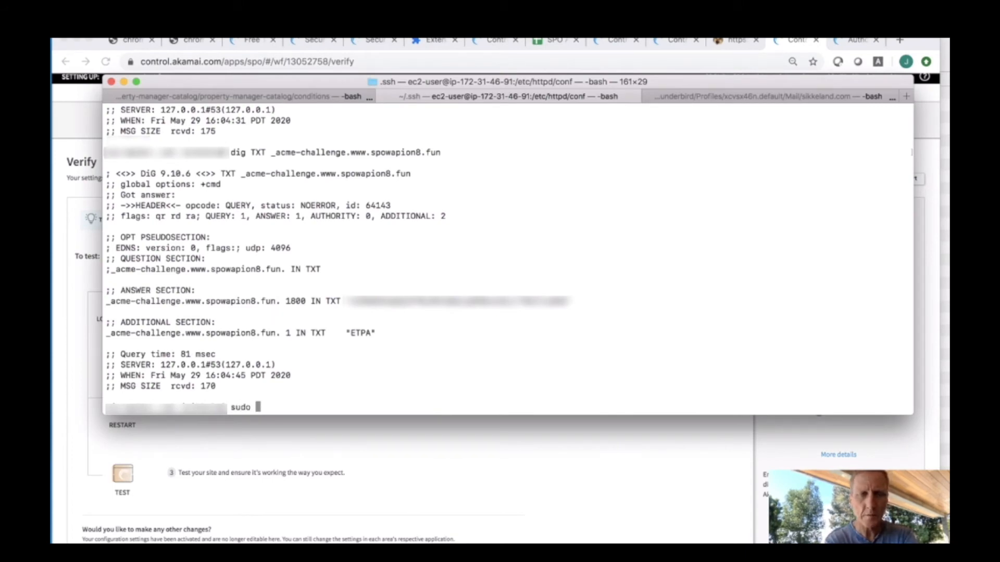
text(vi /)
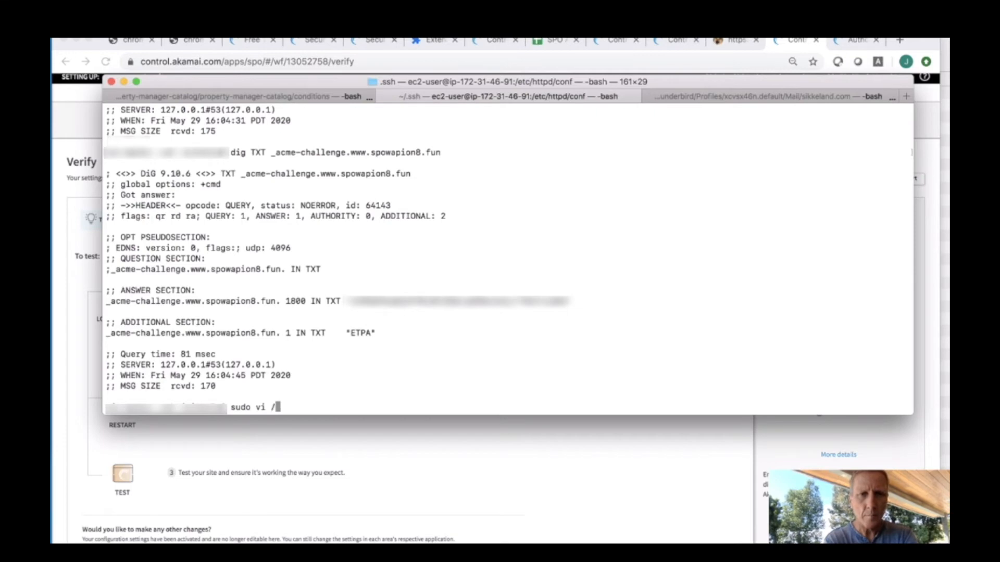
text(etc/)
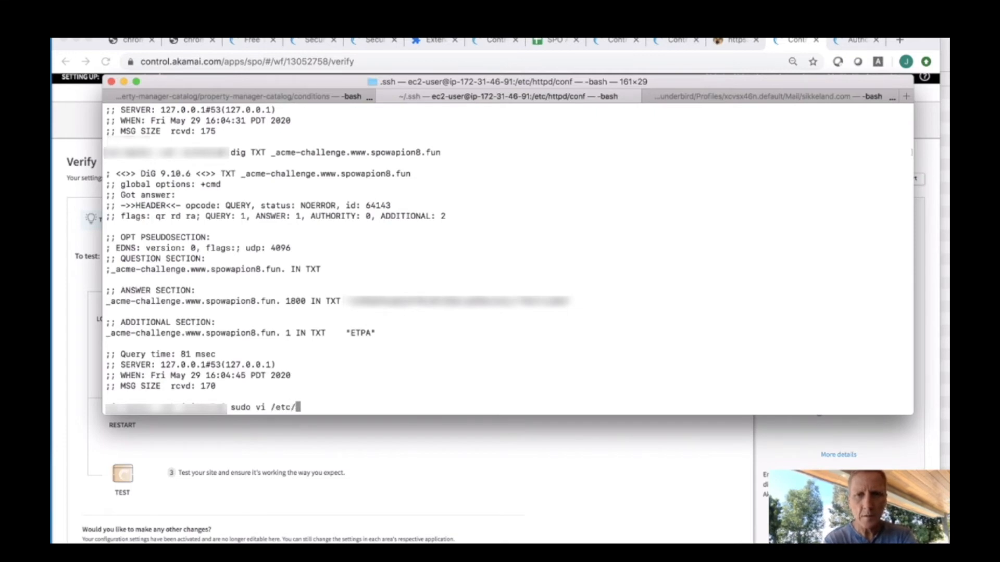
text(hosts)
key(Return)
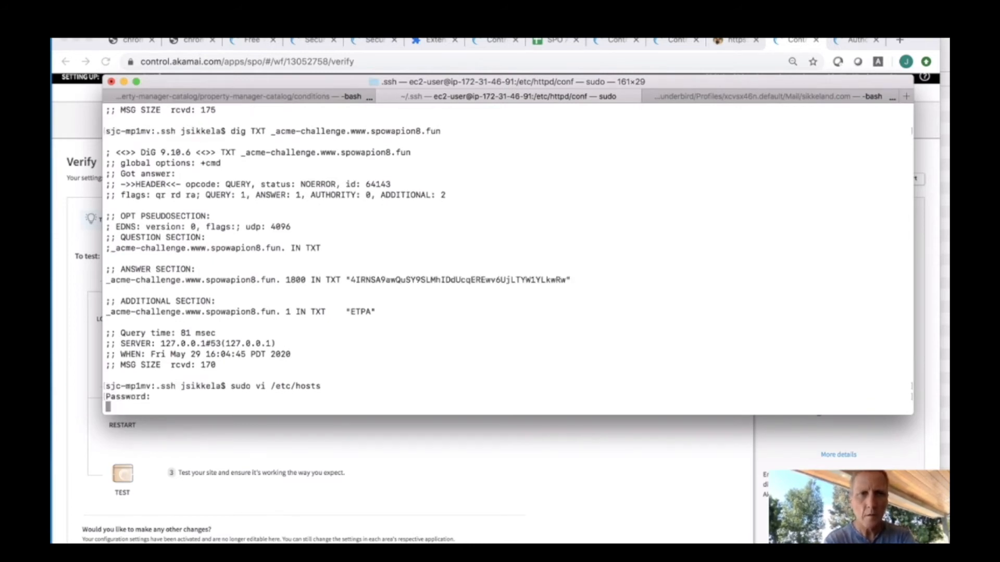
key(Return)
key(Down)
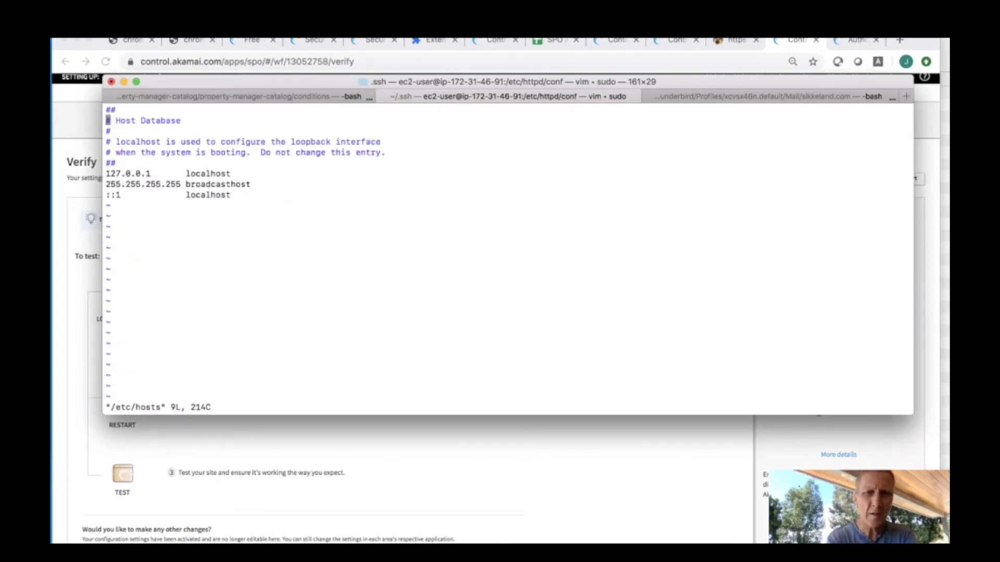
key(Down)
key(Down)
key(Down)
key(Down)
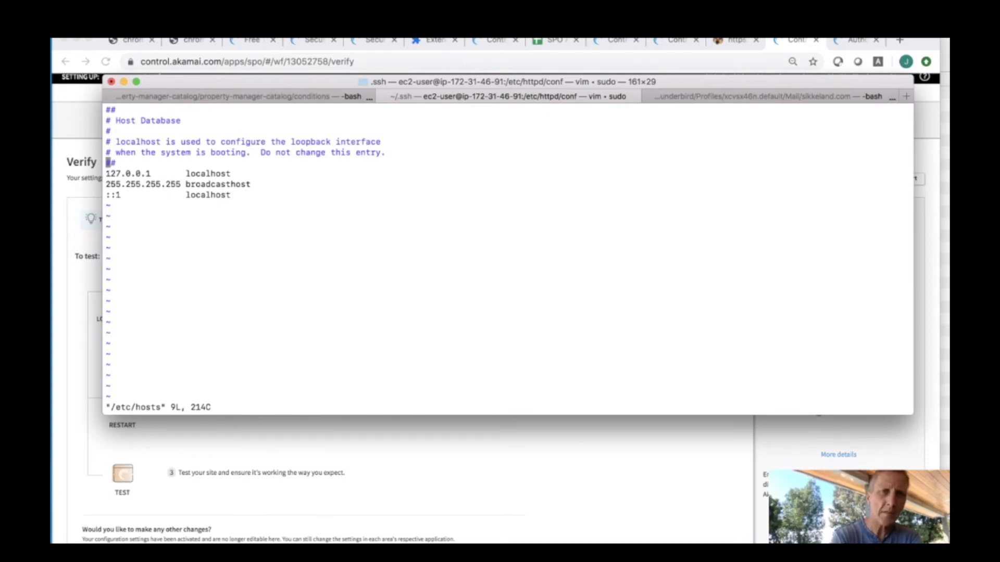
key(Down)
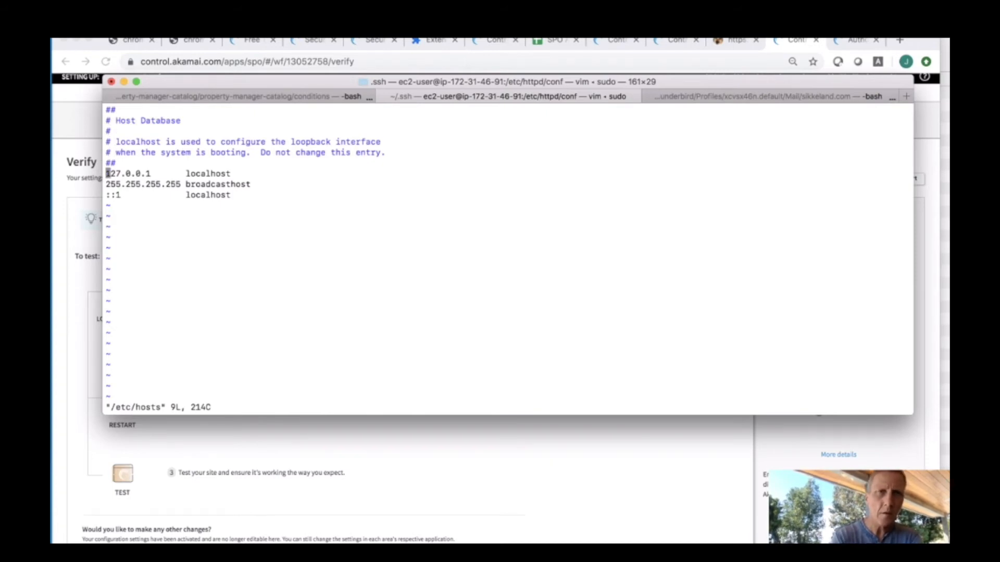
key(o)
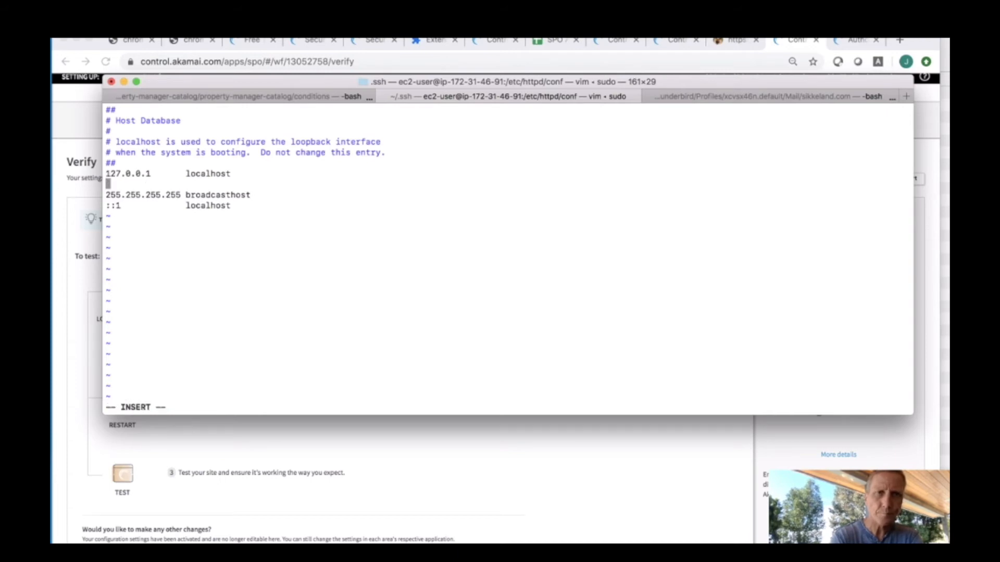
key(BackSpace)
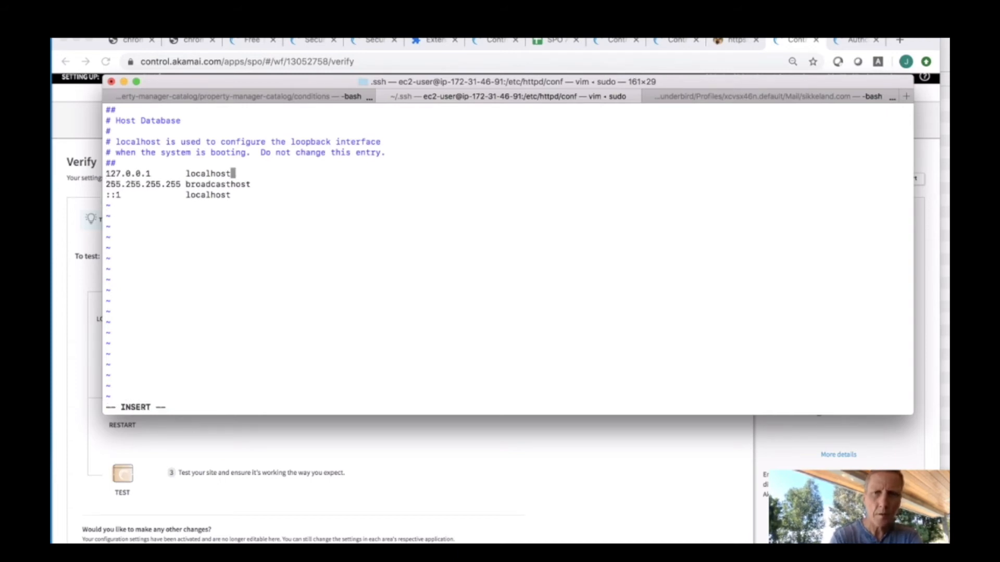
click(117, 163)
key(Return)
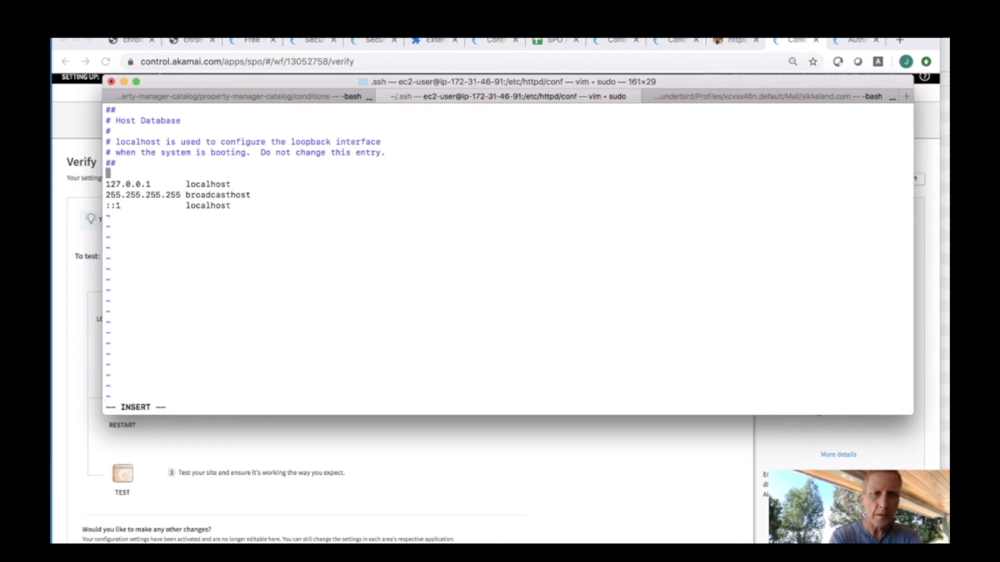
key(super+v)
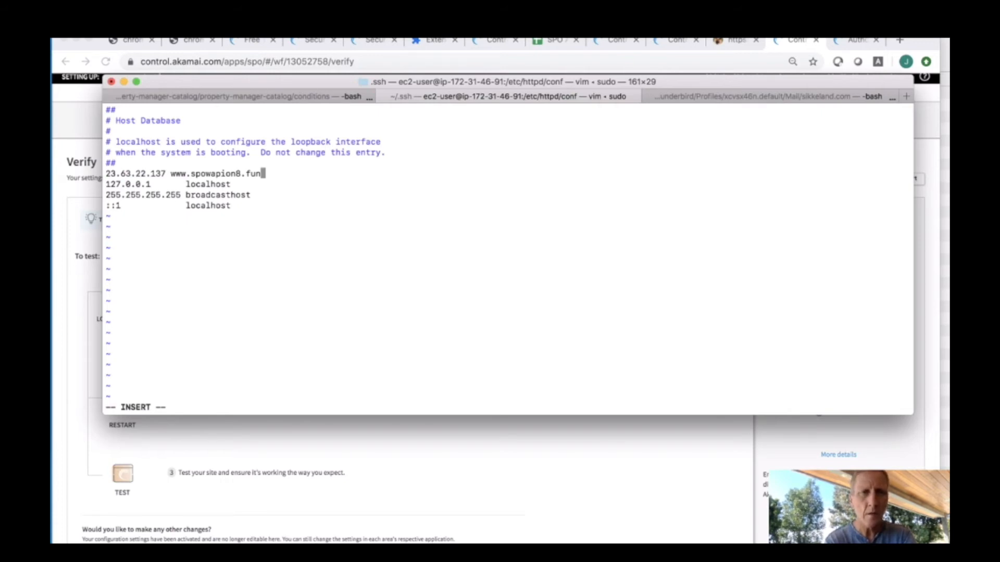
Finish inserting text, then save /etc/hosts and quit vi with :wq
key(Escape)
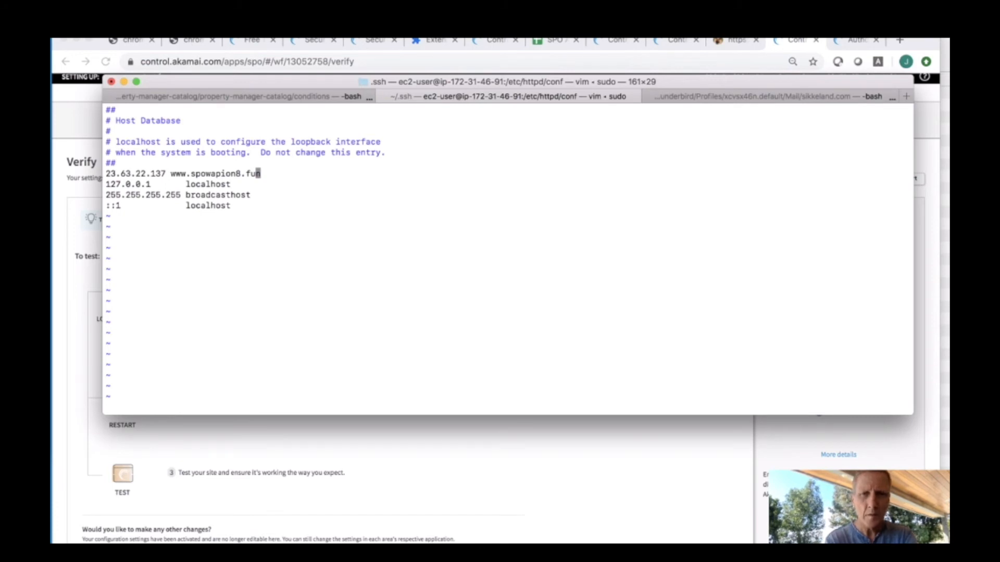
key(h)
key(h)
key(h)
text(:)
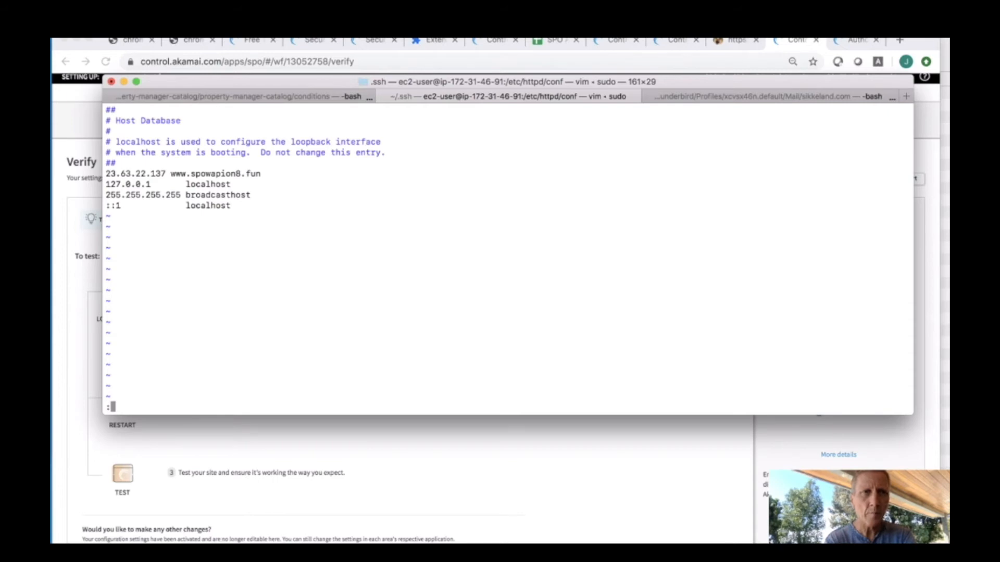
text(wq)
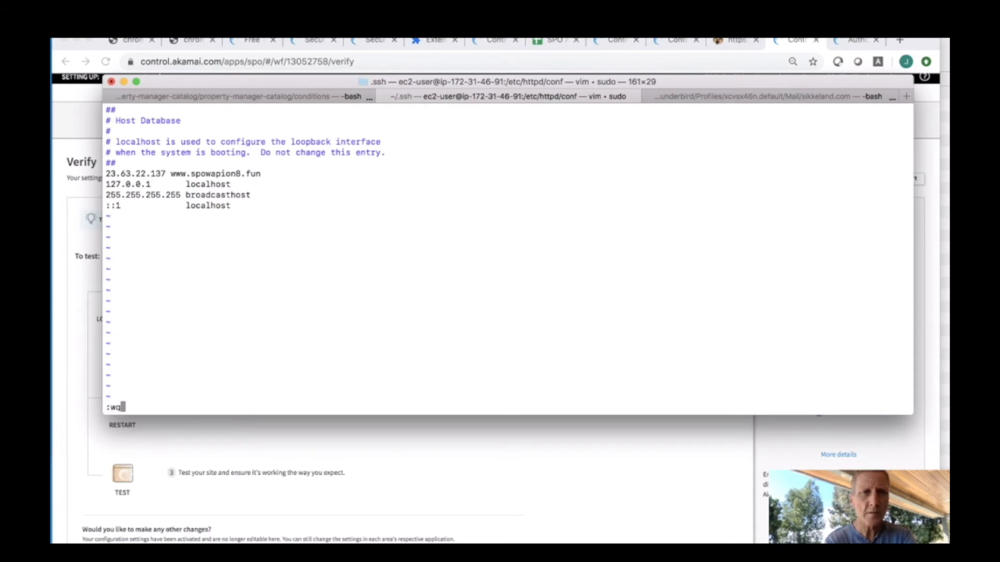
key(Return)
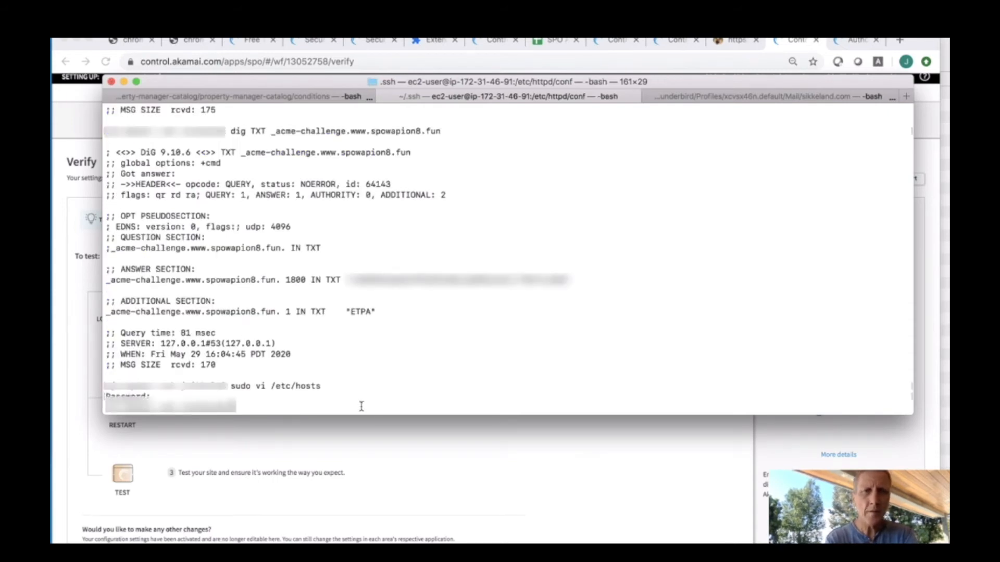
Switch back to Chrome, clear its DNS host cache and flush its socket pools in chrome://net-internals
click(736, 462)
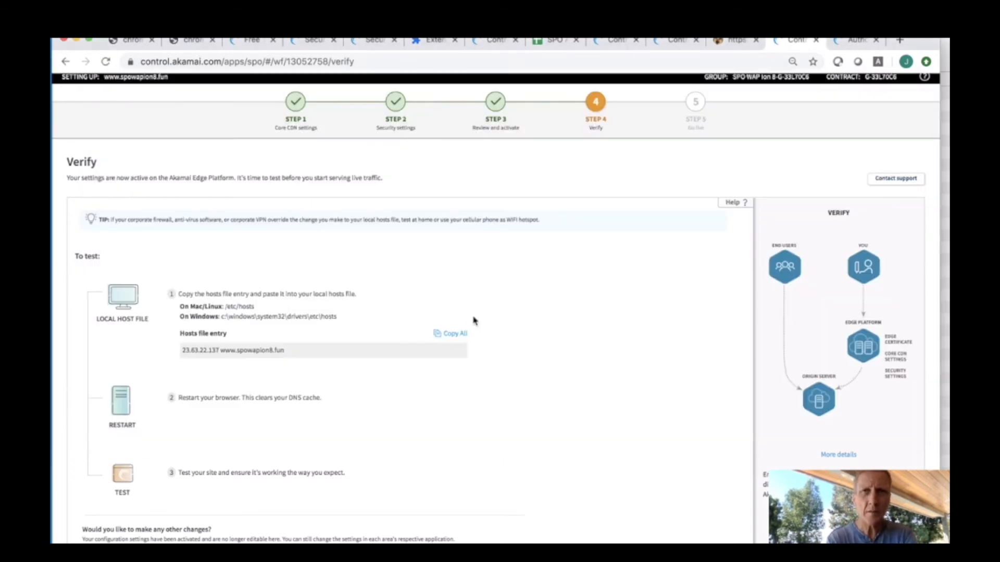
click(734, 41)
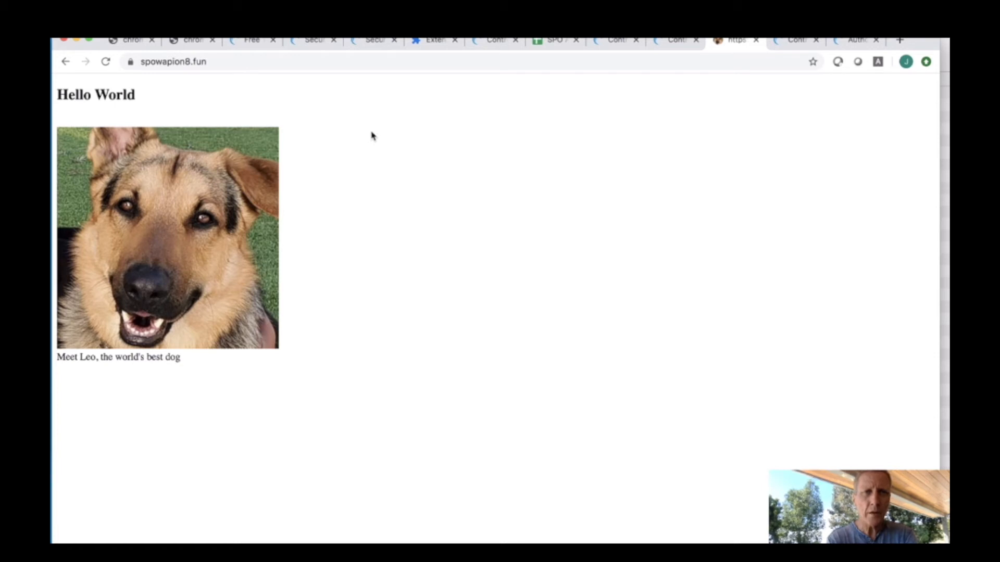
click(130, 43)
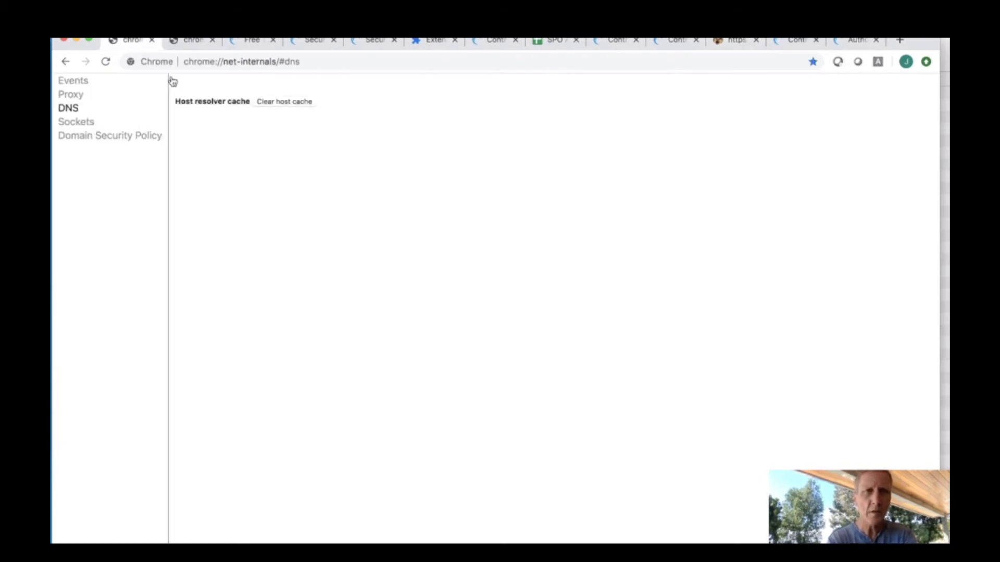
click(289, 103)
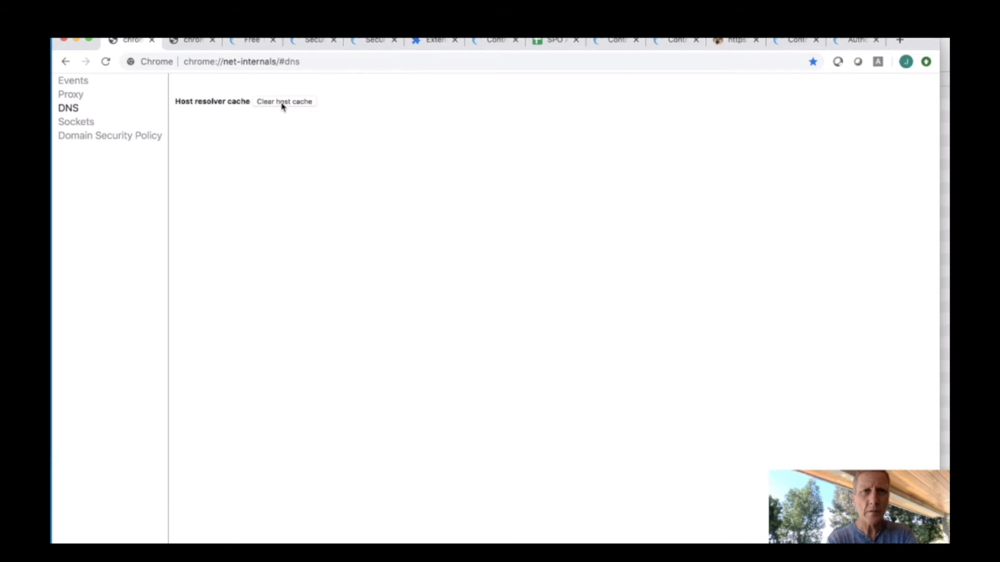
click(196, 44)
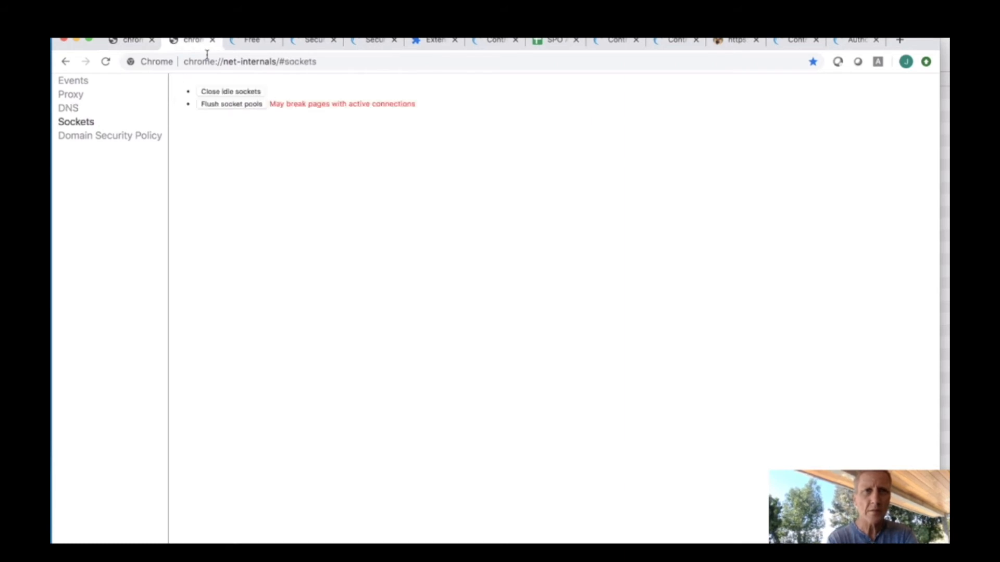
click(225, 105)
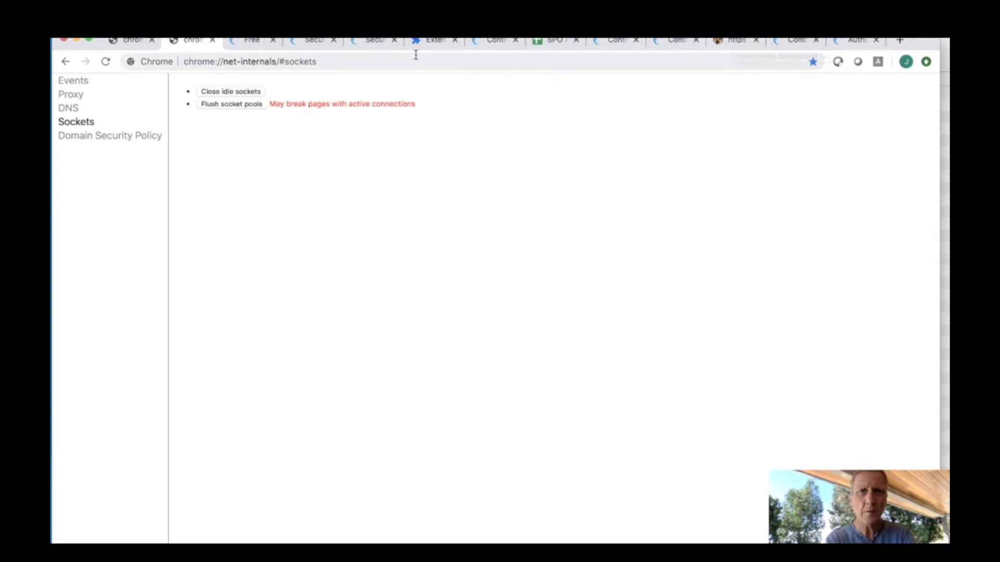
Check the Akamai debug headers entry and its description on Chrome's Extensions page
click(431, 45)
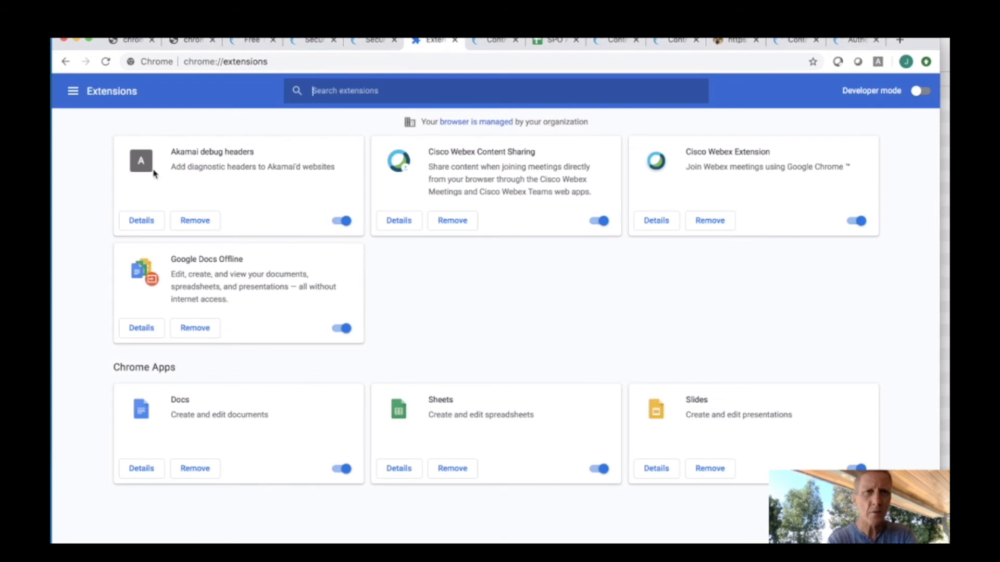
drag(170, 153, 334, 167)
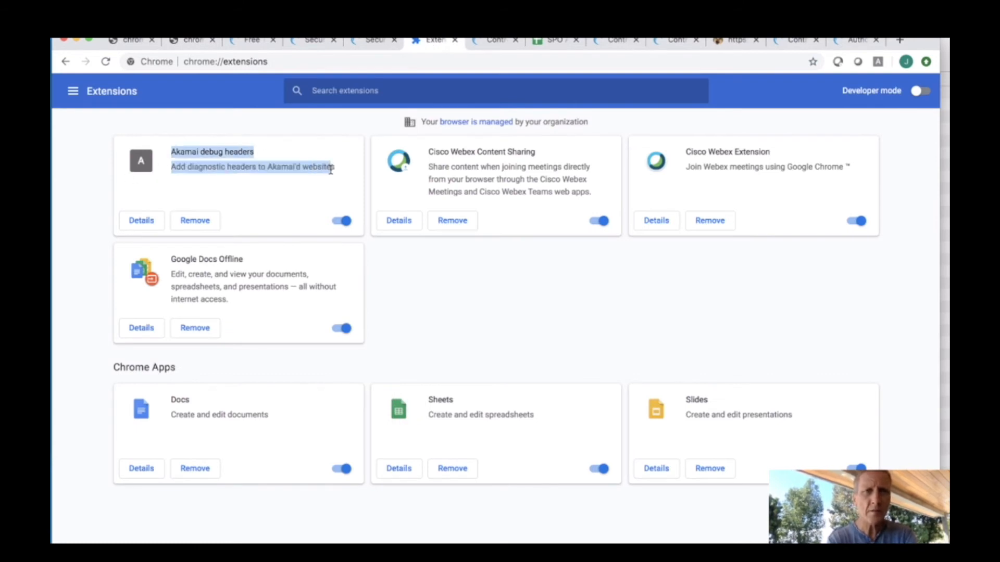
click(297, 183)
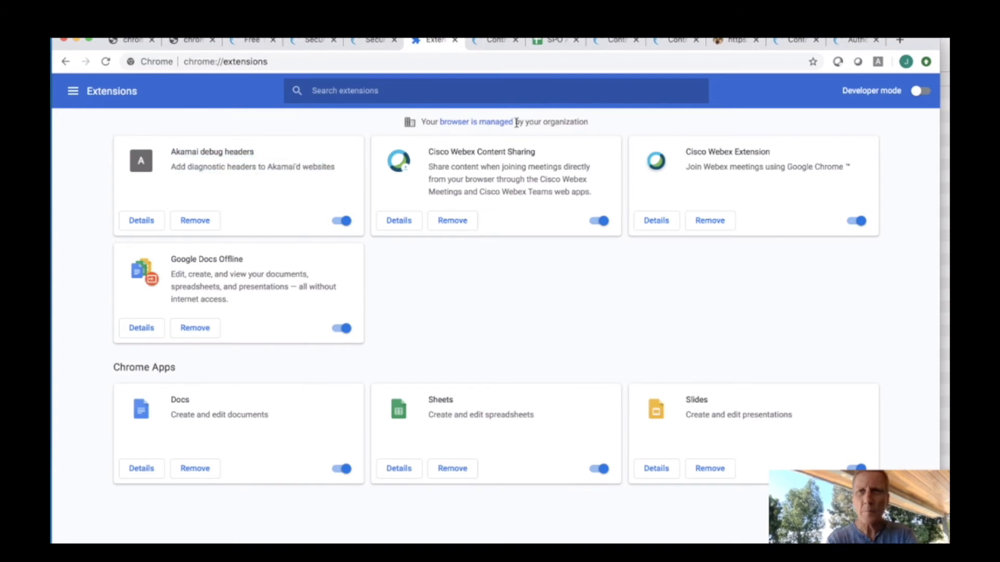
Open Developer Tools on the spowapion8.fun page, enlarge the visible page area, and reload the site to record its network requests
click(733, 43)
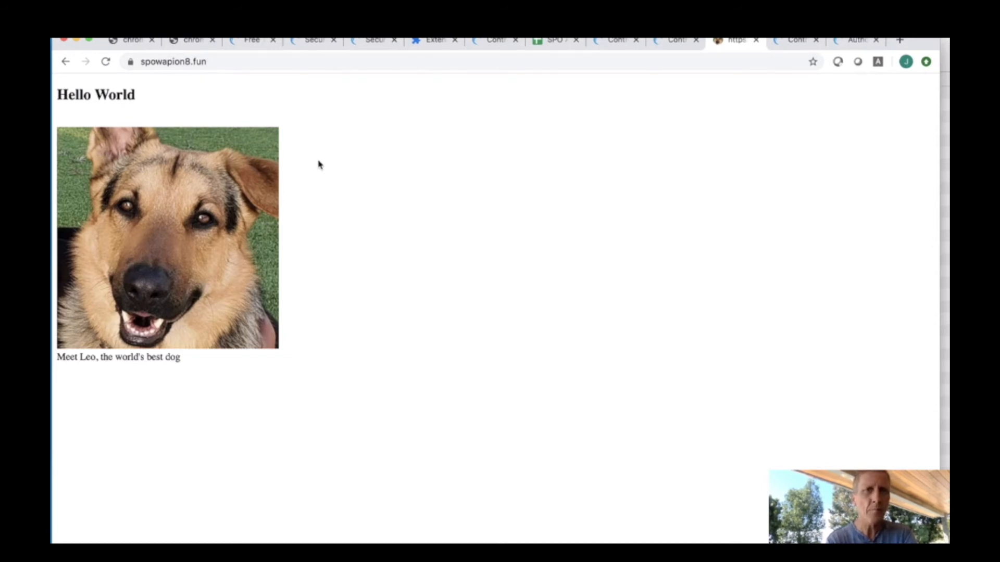
click(193, 36)
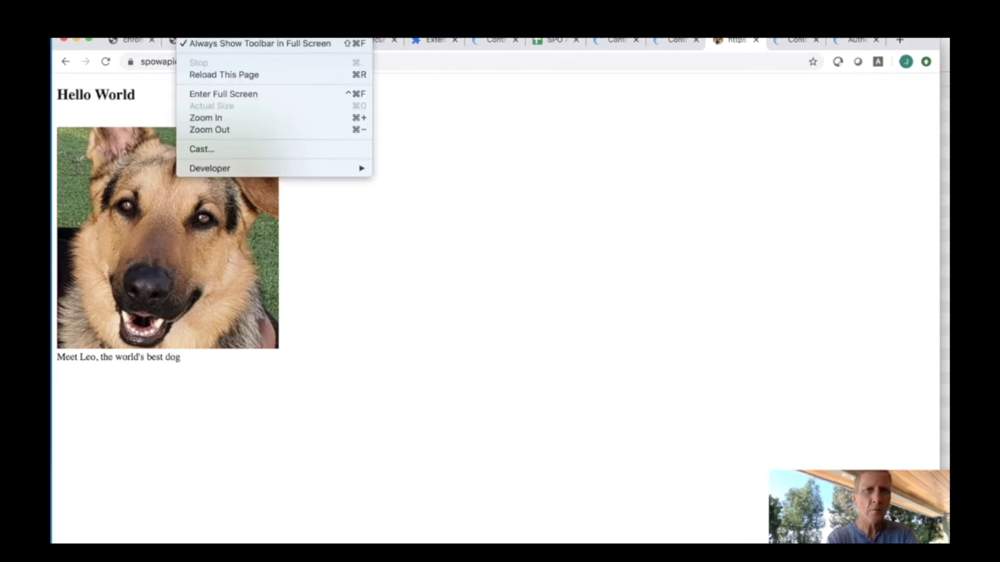
mouse_move(291, 172)
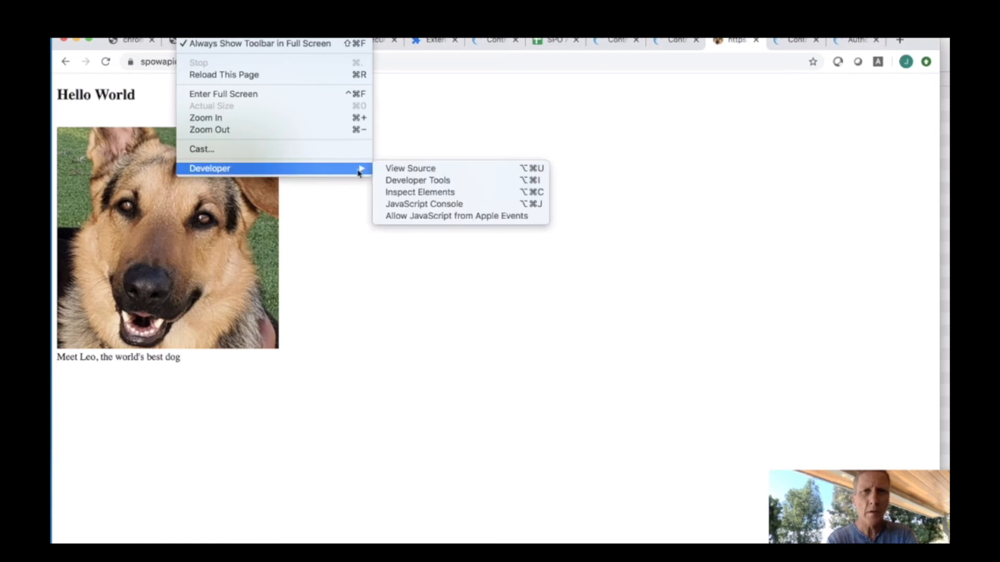
click(410, 180)
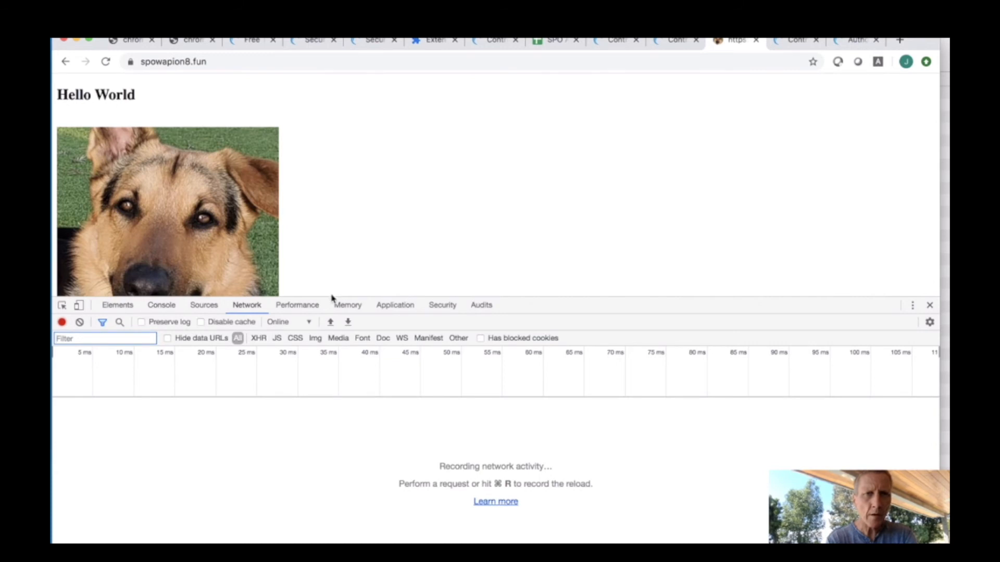
drag(331, 298, 333, 335)
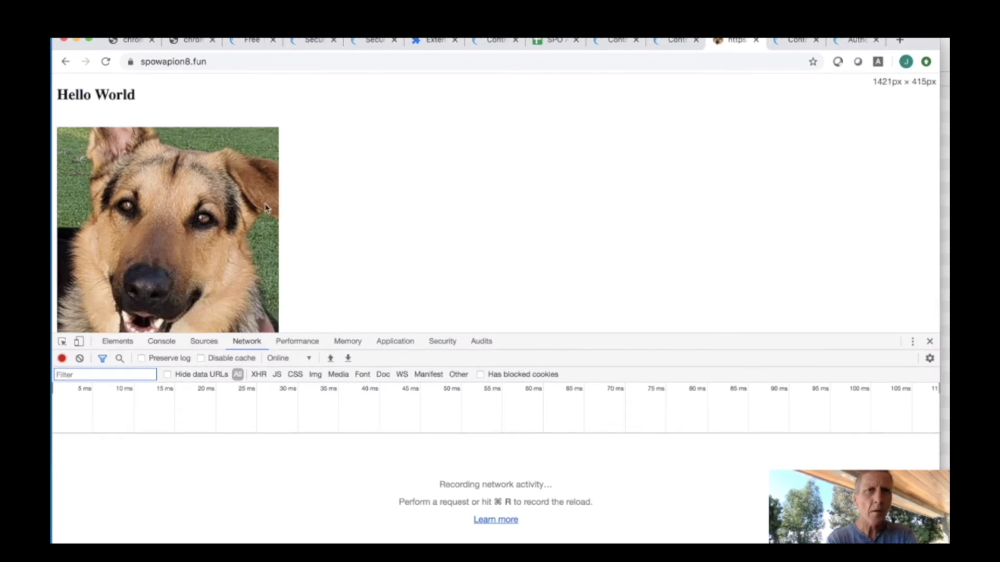
click(106, 62)
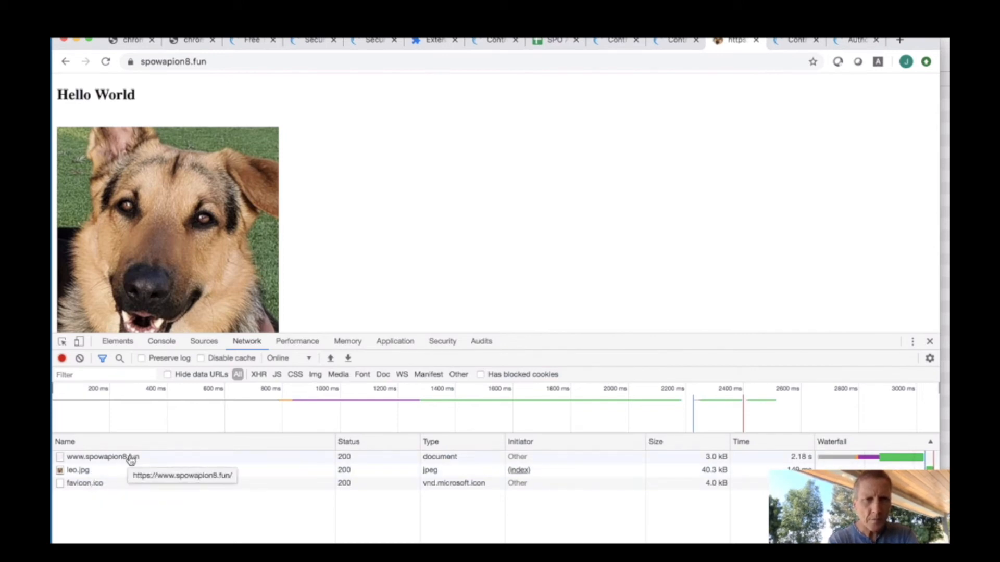
Open the headers of the leo.jpg request and examine its response headers, from x-akamai-pragma-client-ip down to the x-cache entries
click(110, 475)
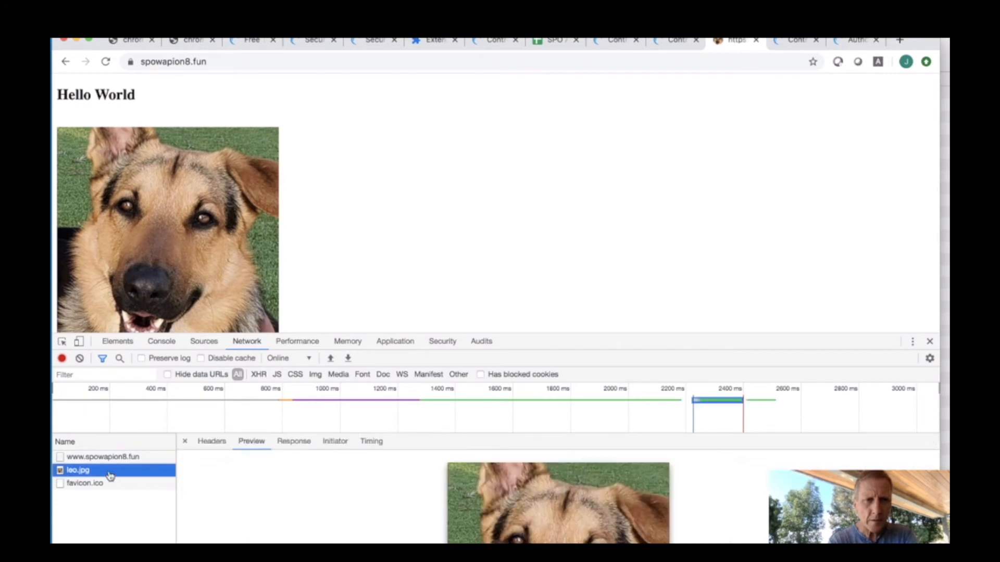
click(212, 443)
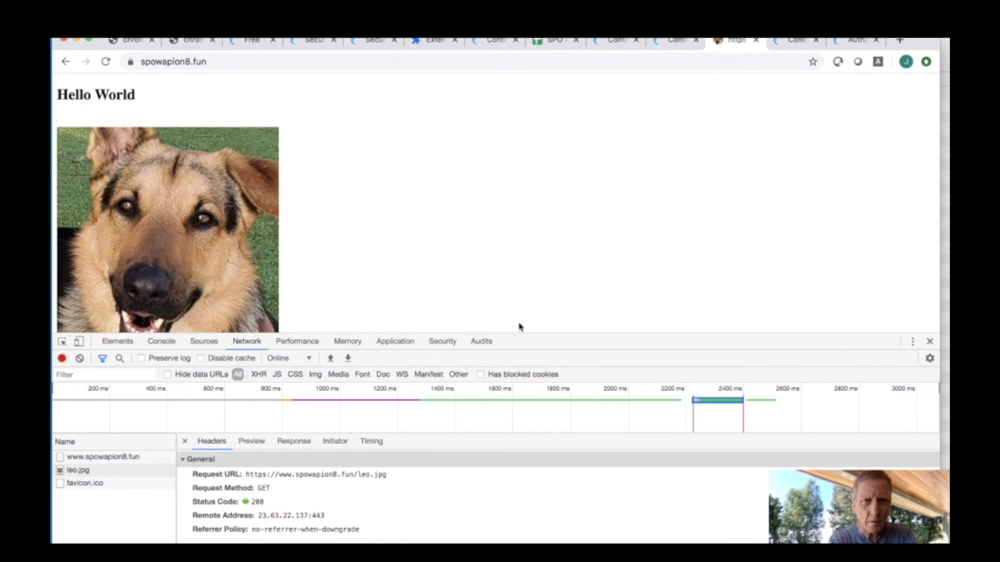
drag(519, 333, 504, 257)
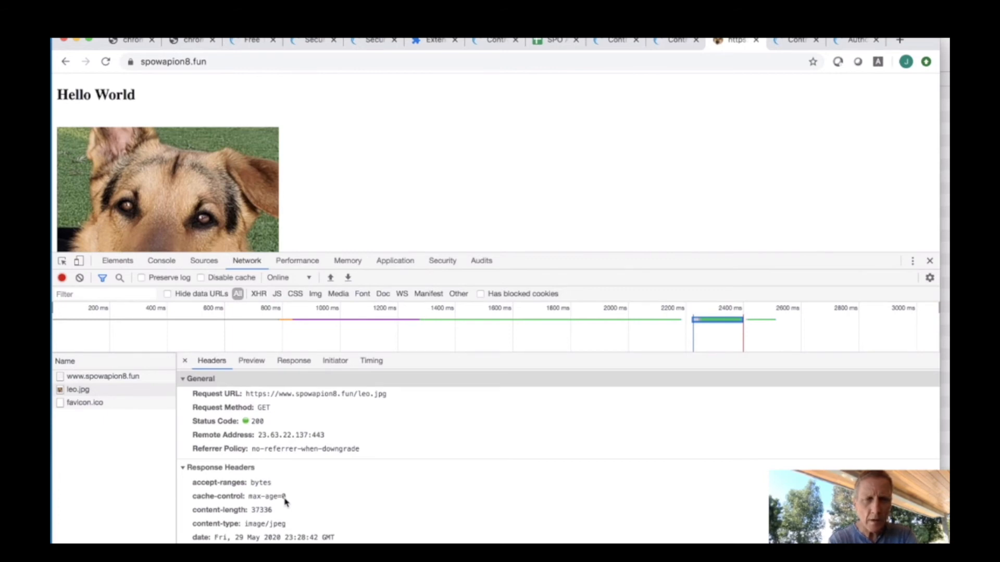
scroll(285, 501, down, 5)
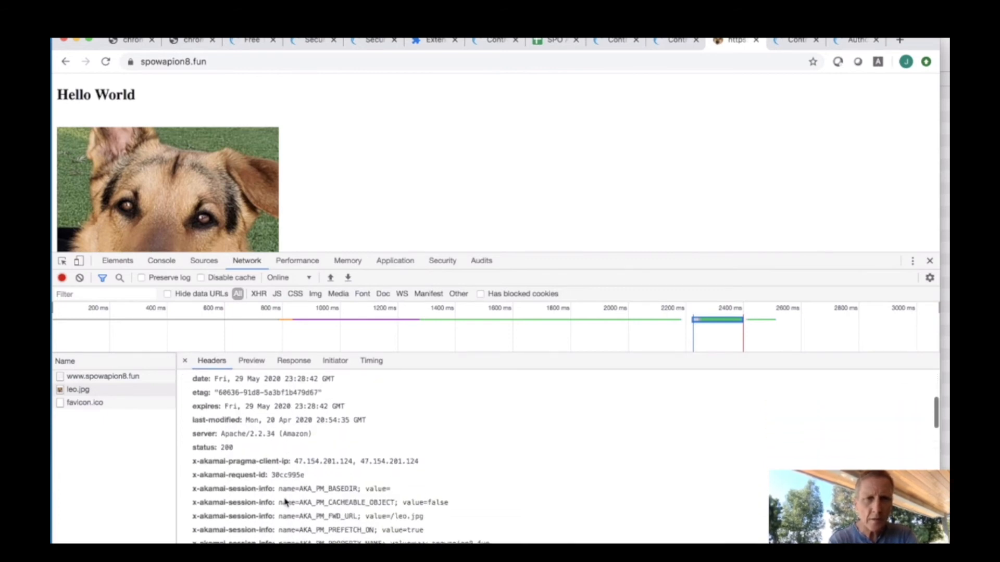
click(198, 463)
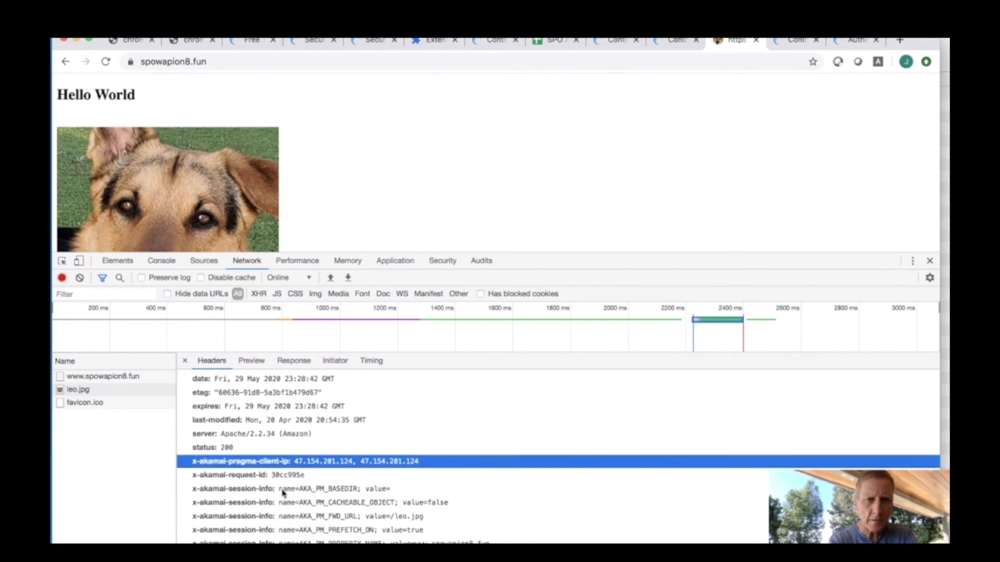
scroll(282, 493, down, 5)
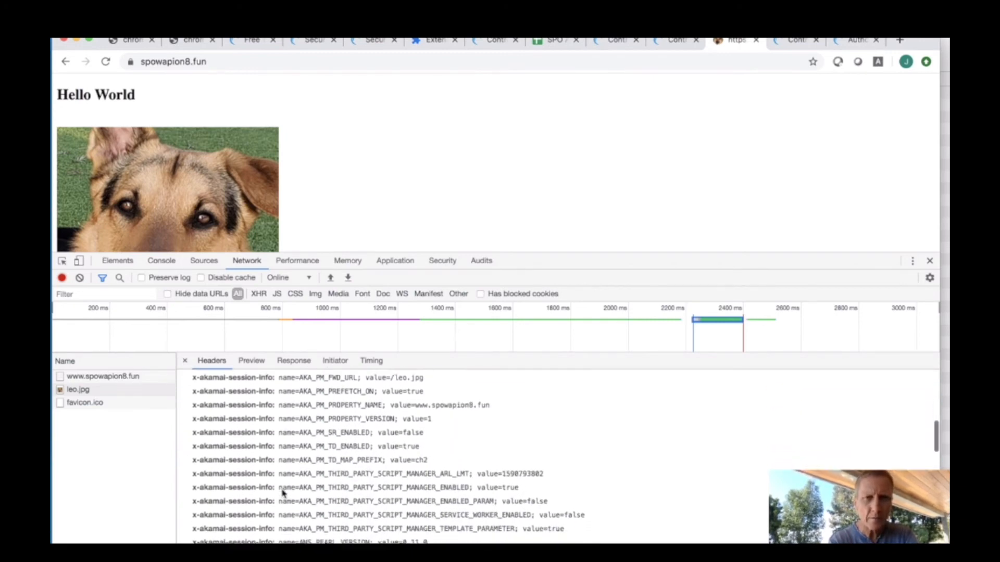
scroll(282, 493, down, 5)
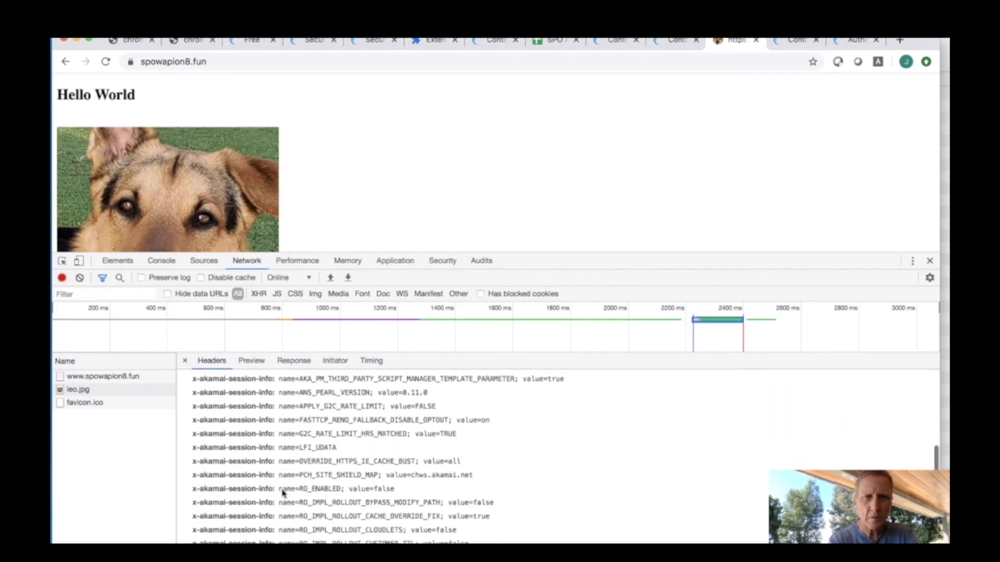
scroll(282, 493, down, 5)
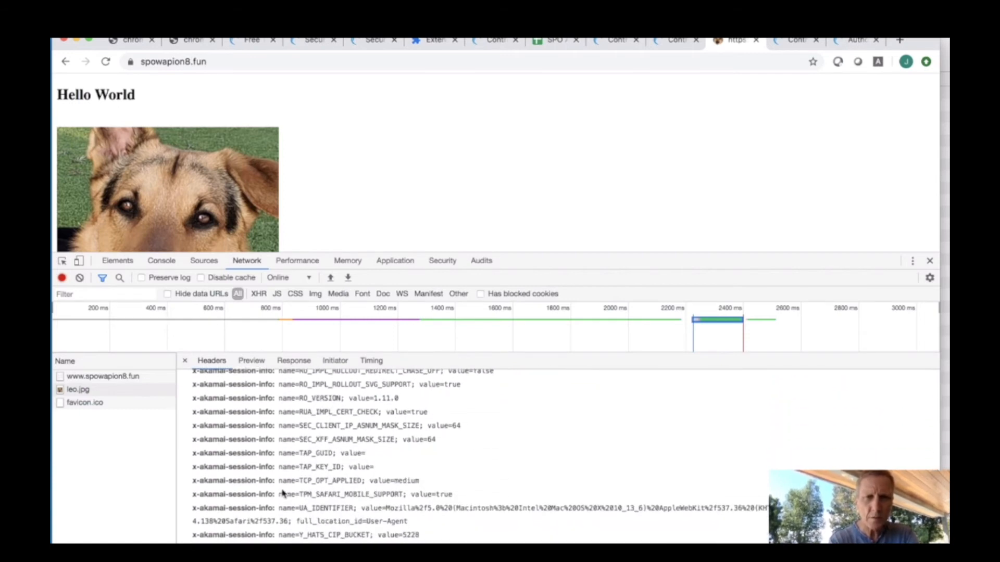
scroll(283, 494, down, 4)
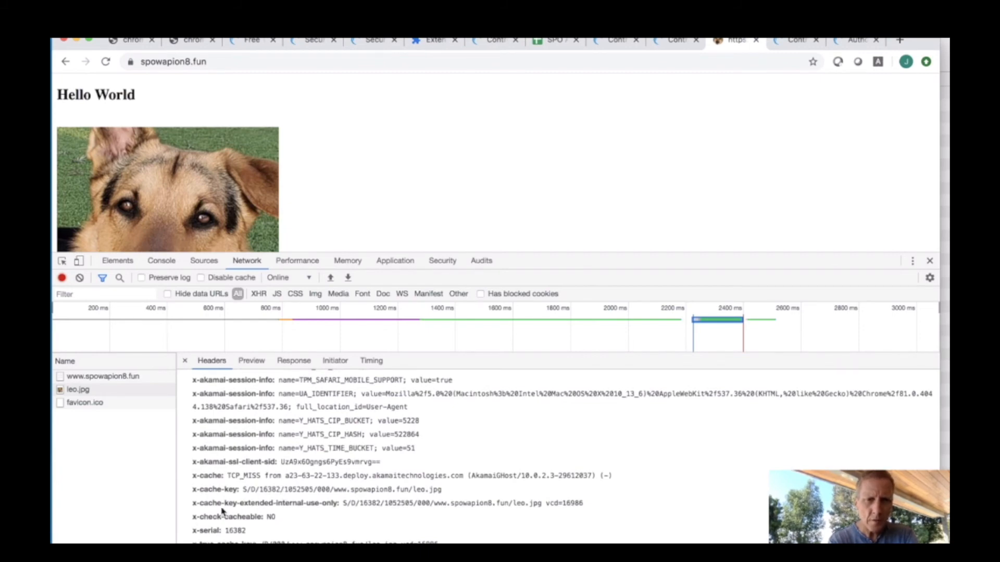
Review the x-akamai-session-info headers back up to x-akamai-pragma-client-ip, shrink Developer Tools, and return to the Akamai Verify page
scroll(343, 480, up, 1)
scroll(344, 480, up, 4)
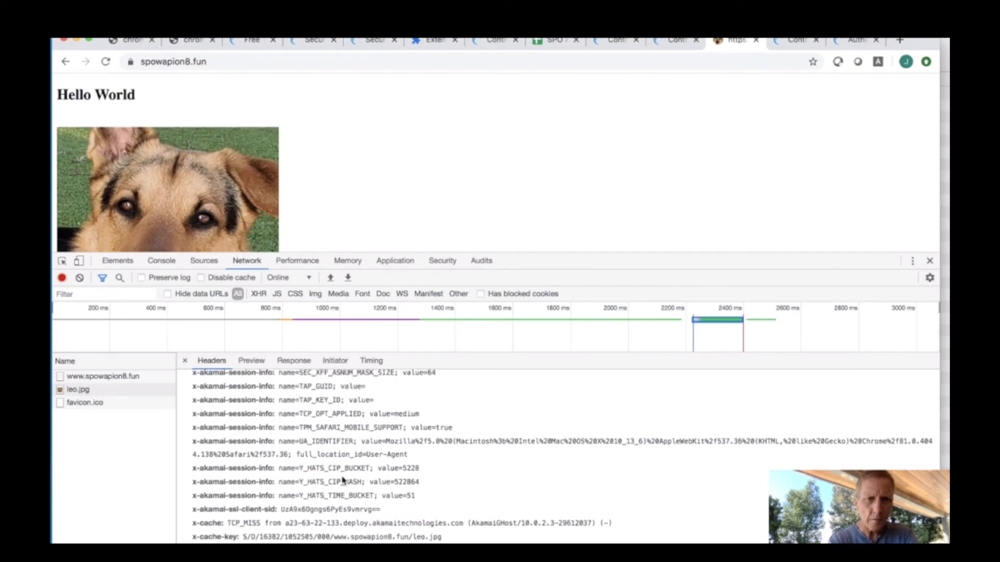
scroll(343, 480, up, 4)
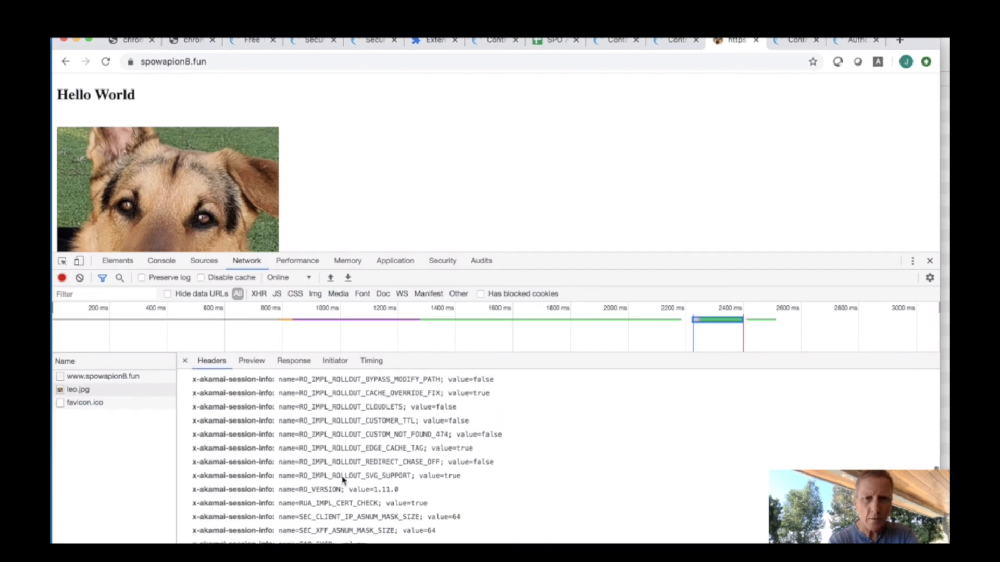
scroll(343, 480, up, 4)
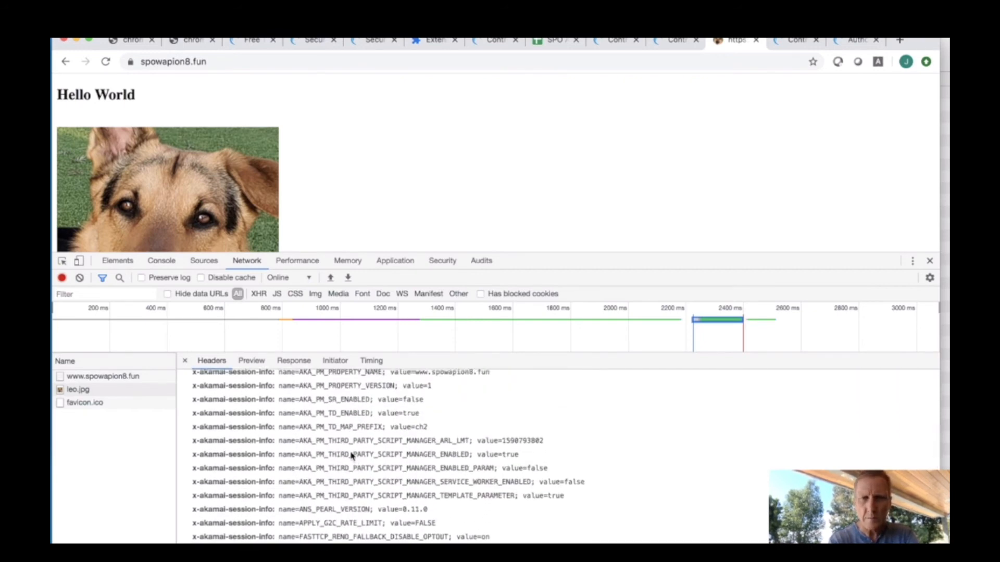
scroll(352, 456, up, 3)
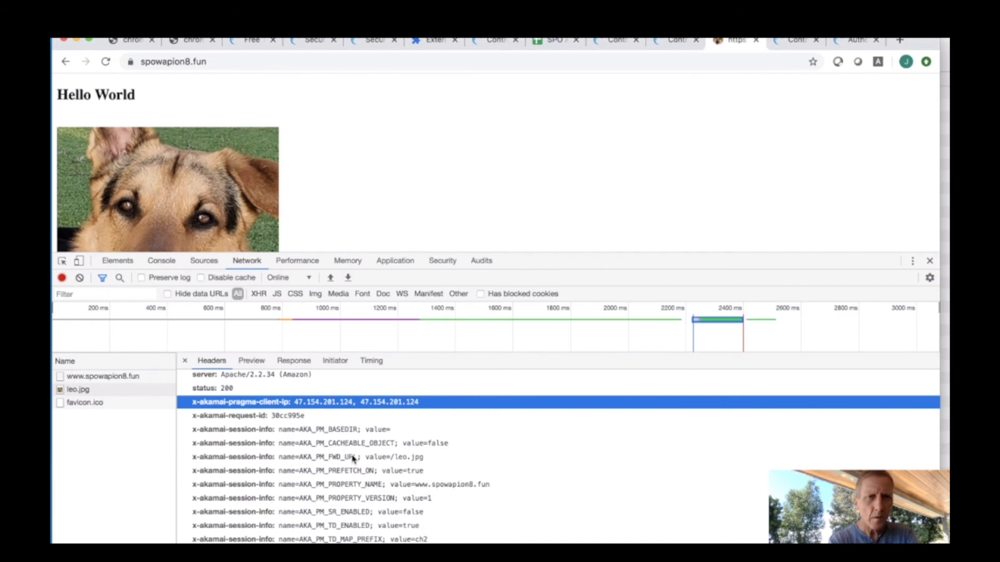
scroll(352, 458, down, 1)
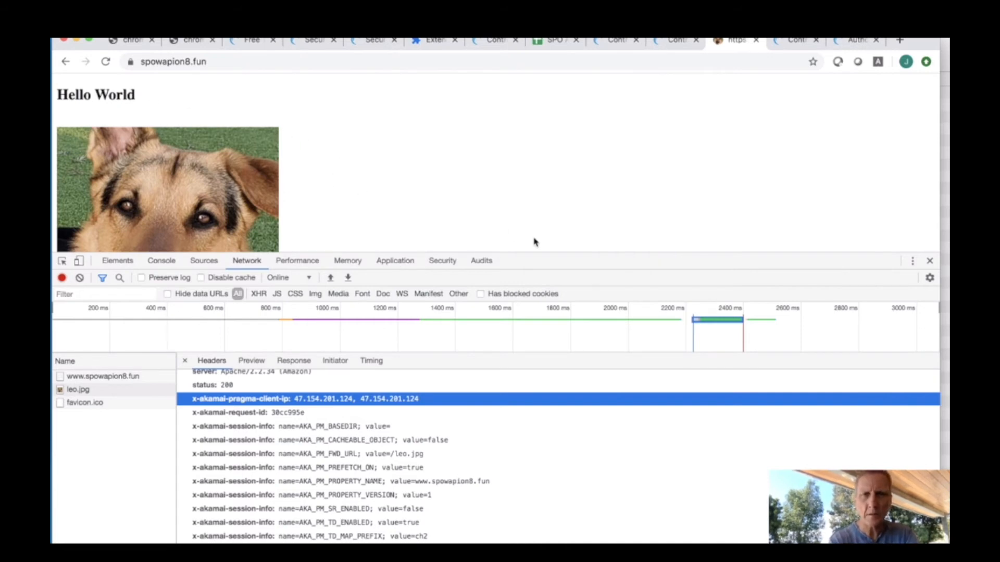
drag(551, 253, 551, 308)
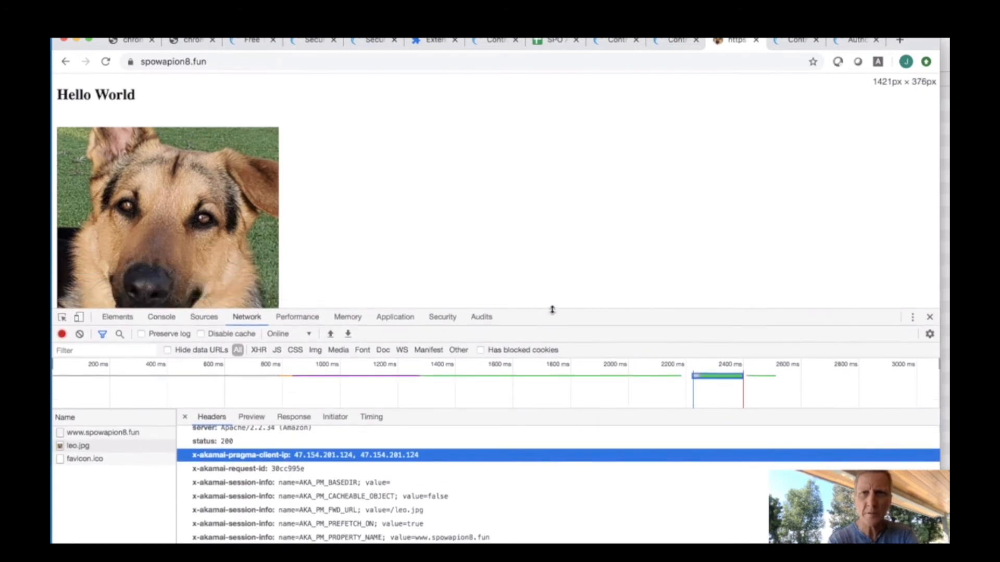
click(790, 43)
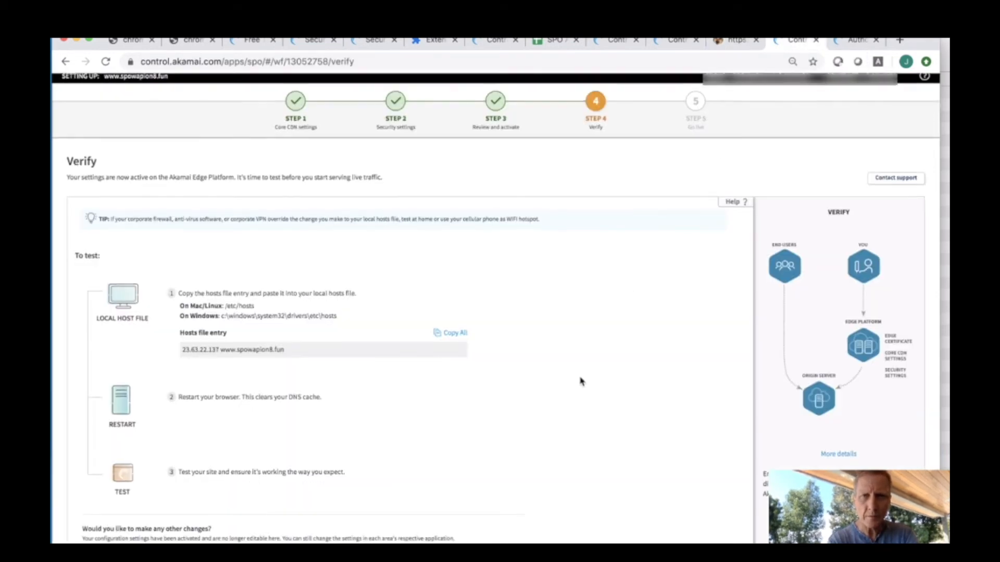
Review the Verify page's test instructions and traffic diagram, and proceed to the Go live step
scroll(581, 382, down, 3)
scroll(581, 382, up, 1)
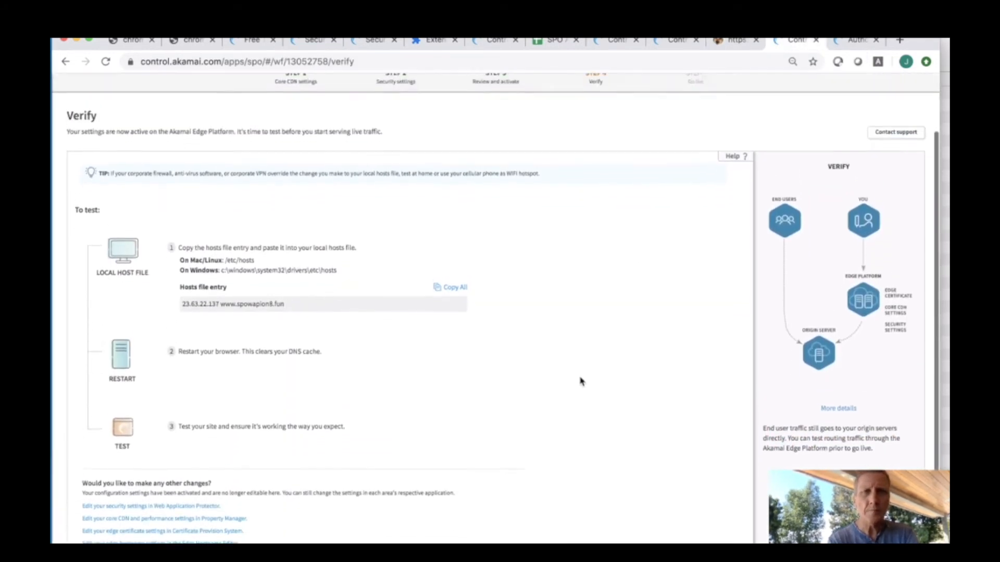
scroll(581, 382, up, 2)
scroll(645, 388, down, 5)
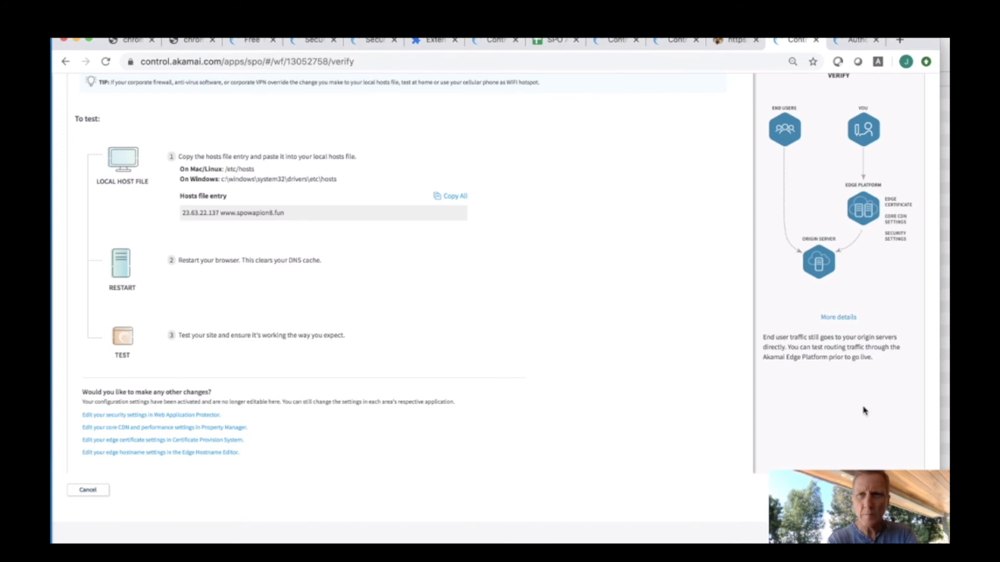
scroll(850, 292, up, 3)
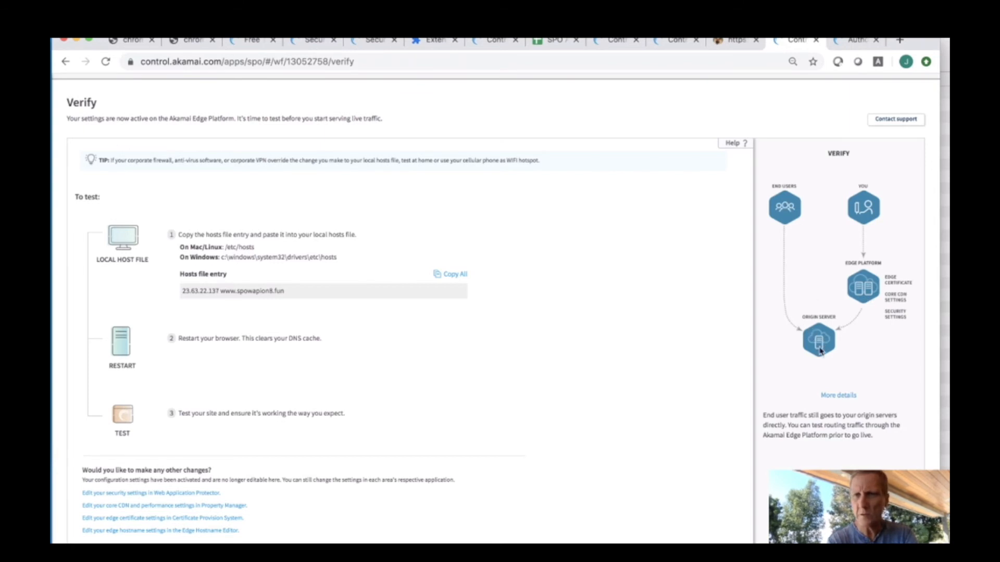
scroll(844, 412, down, 3)
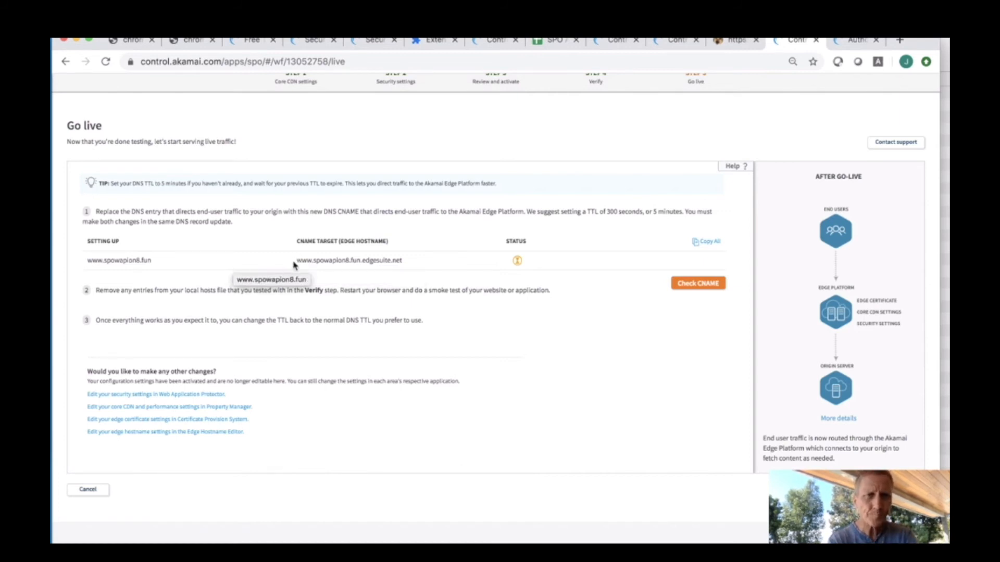
drag(298, 260, 405, 268)
key(ctrl+c)
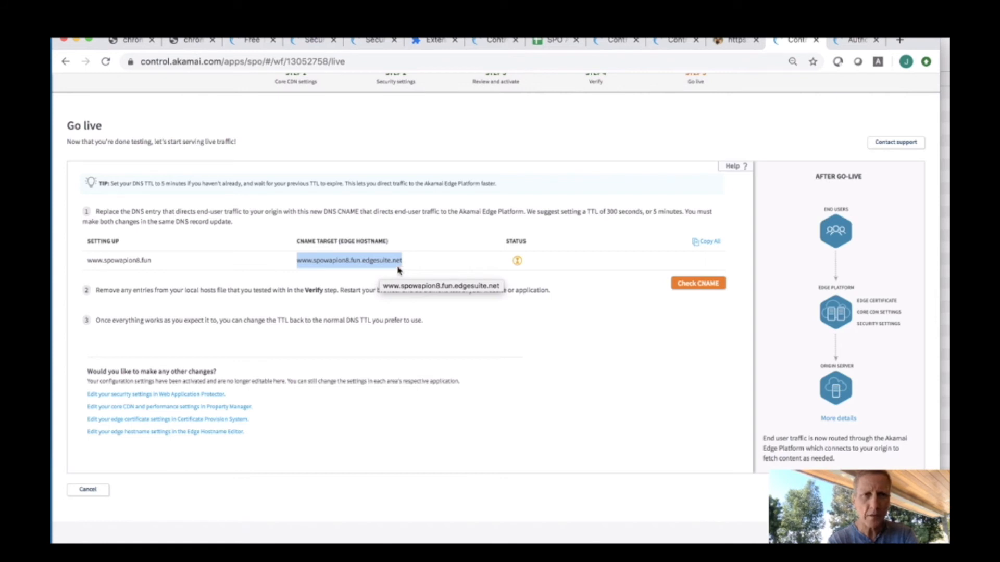
click(849, 42)
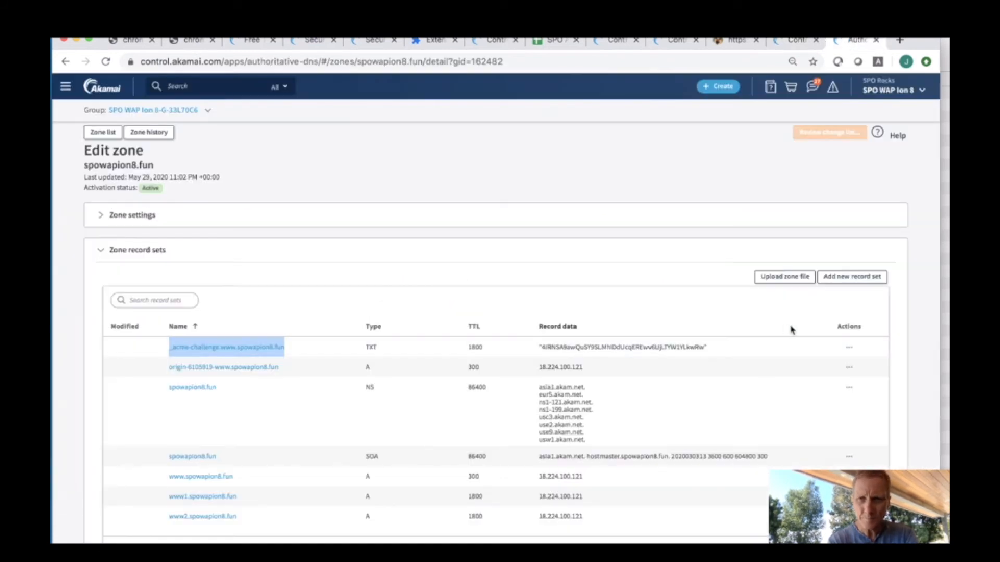
scroll(636, 364, down, 2)
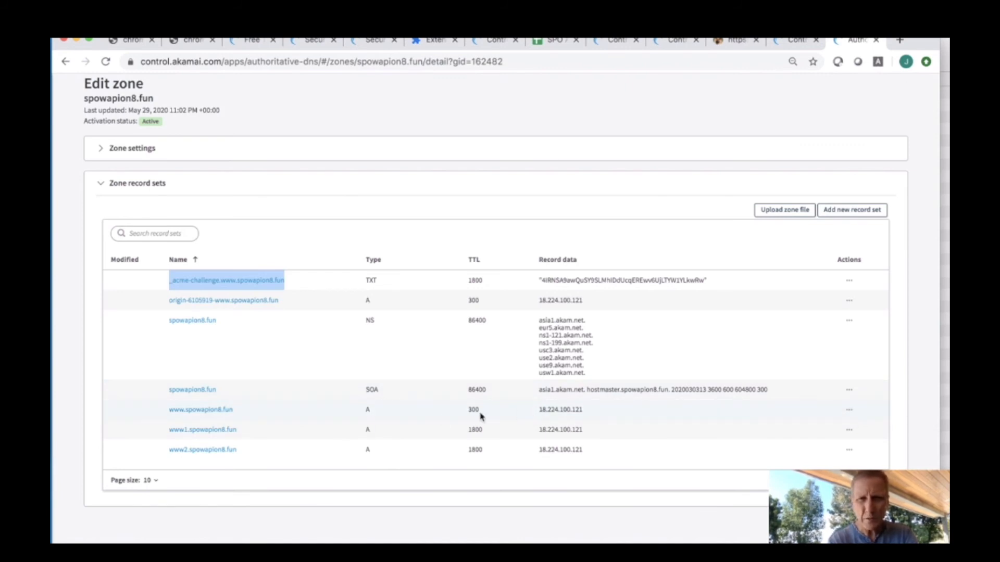
click(156, 412)
drag(156, 412, 263, 417)
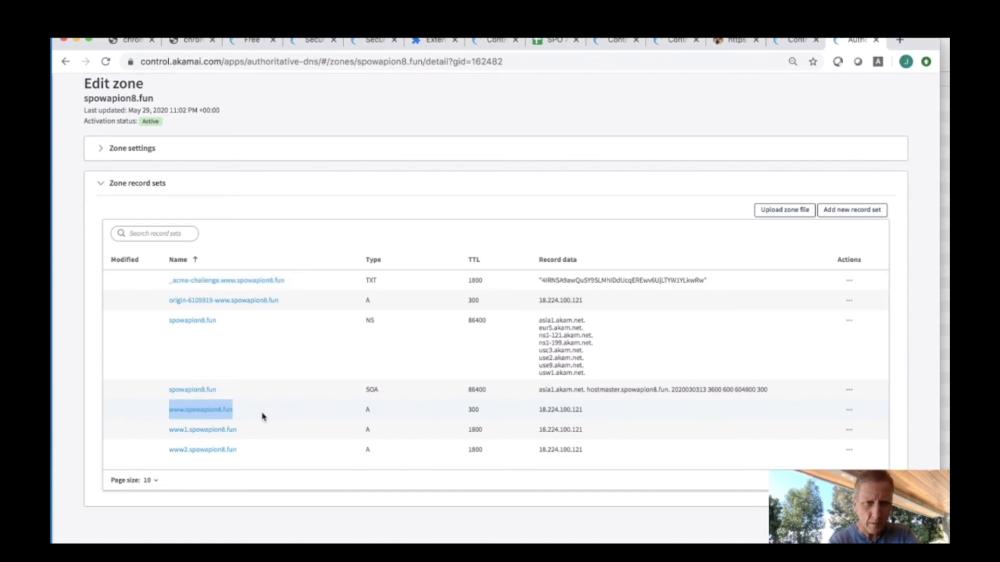
click(554, 409)
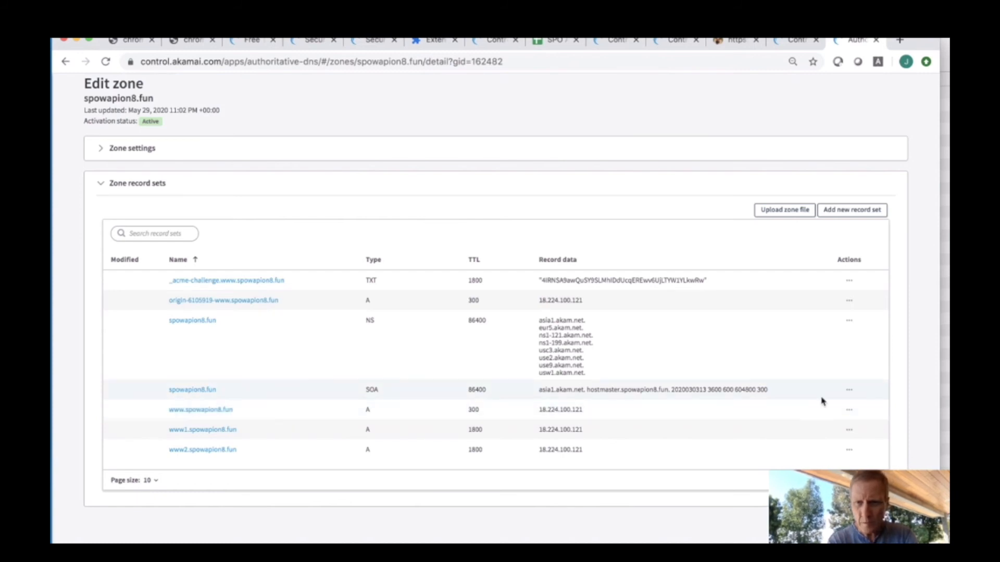
click(849, 410)
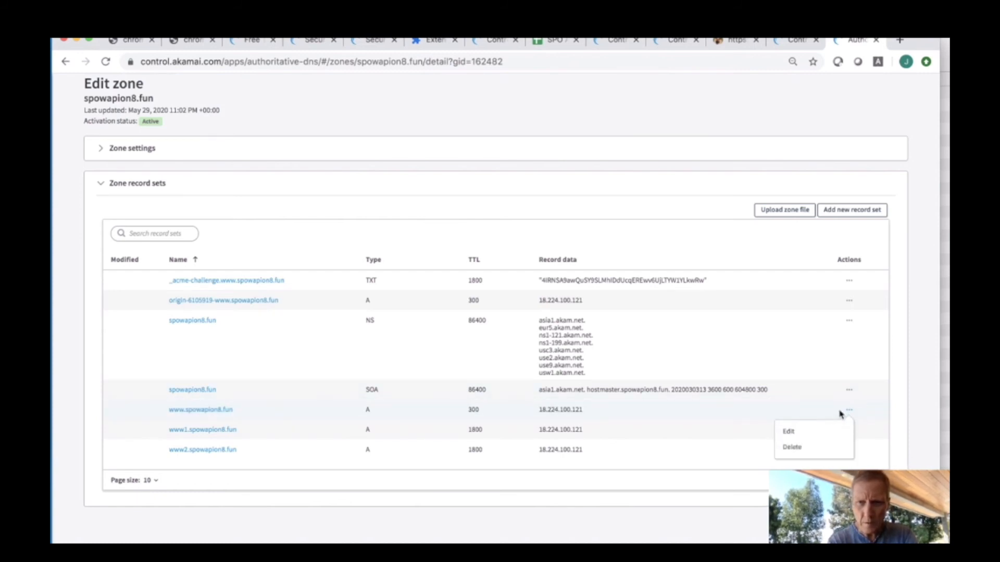
click(792, 449)
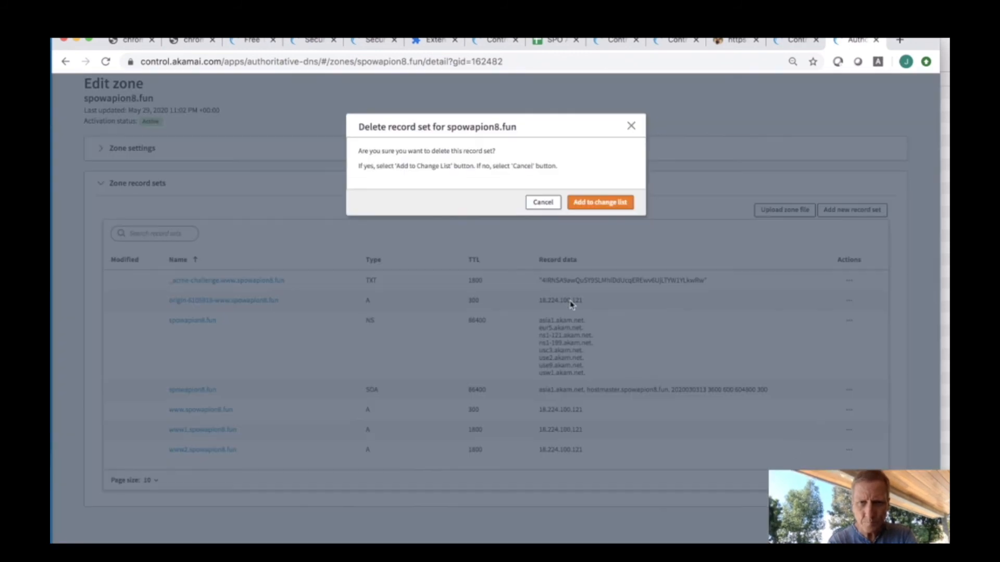
click(602, 205)
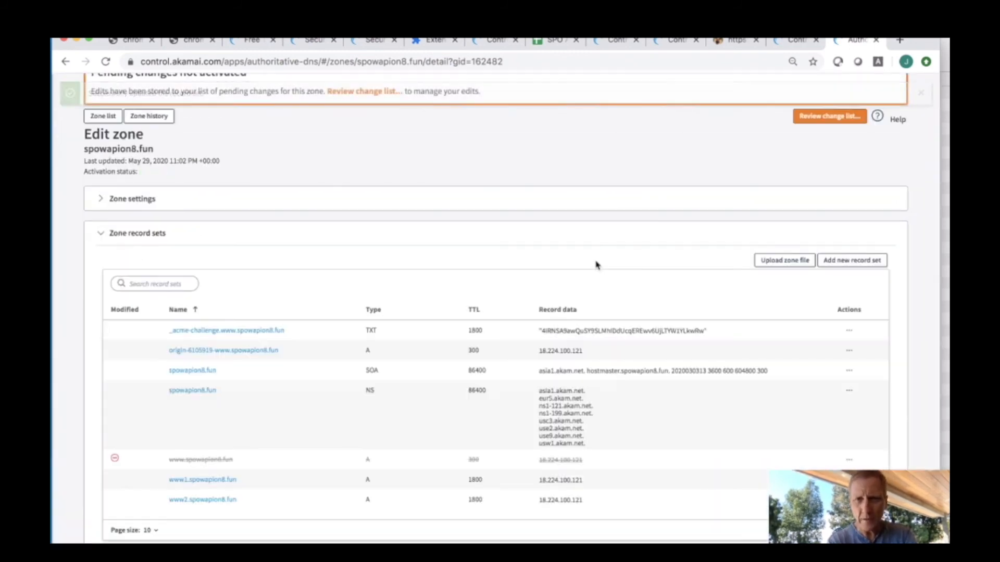
click(846, 263)
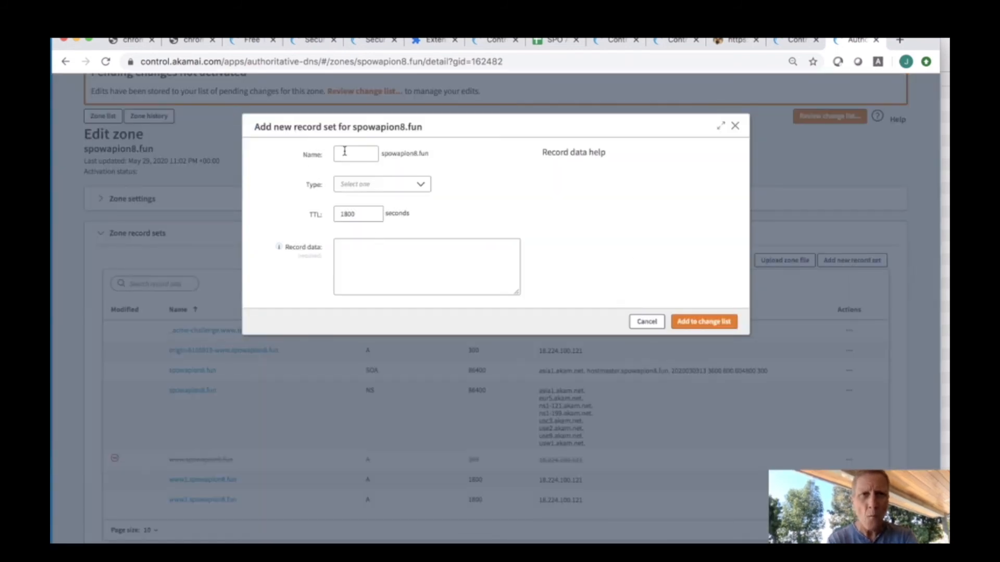
click(355, 272)
key(ctrl+v)
click(344, 156)
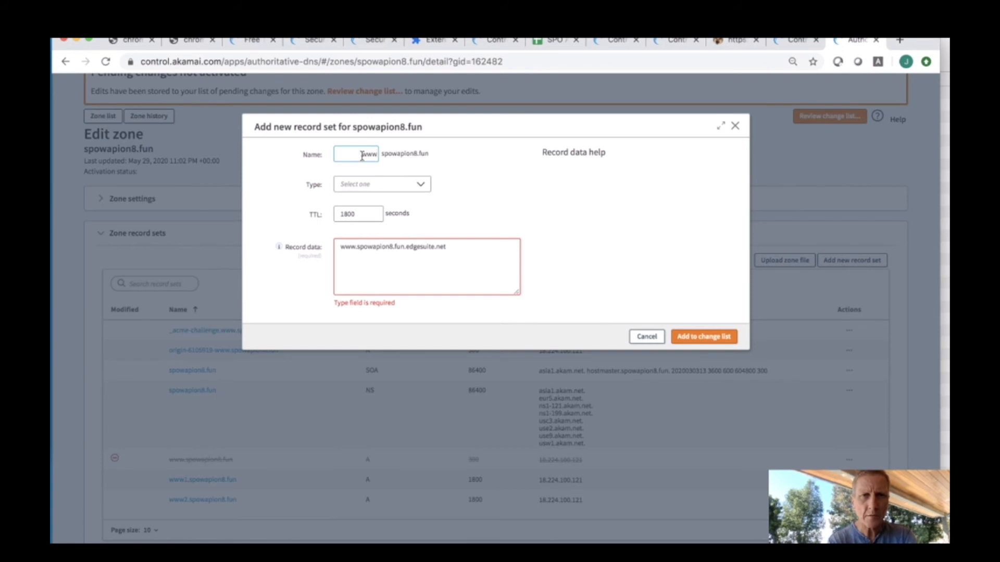
click(387, 182)
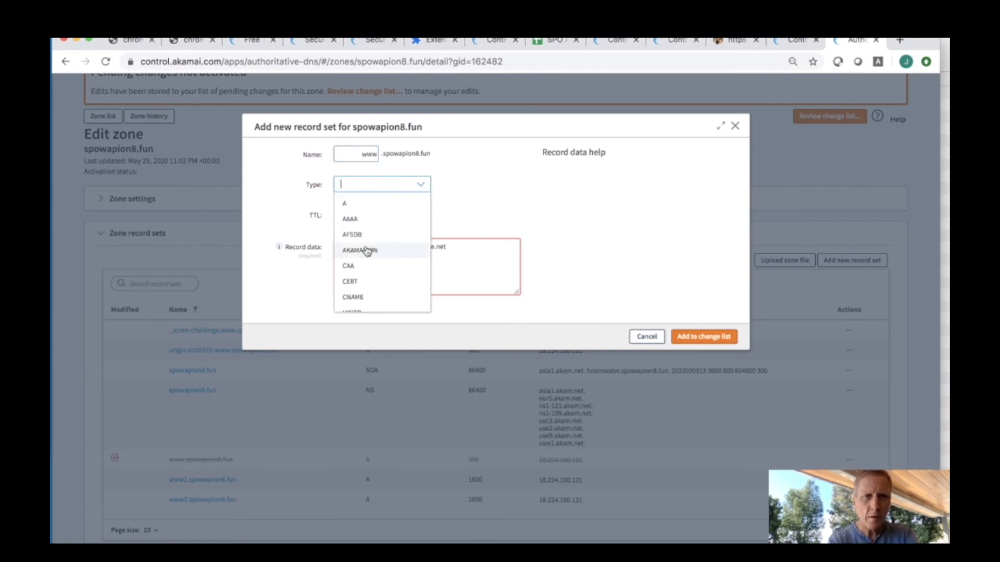
click(357, 296)
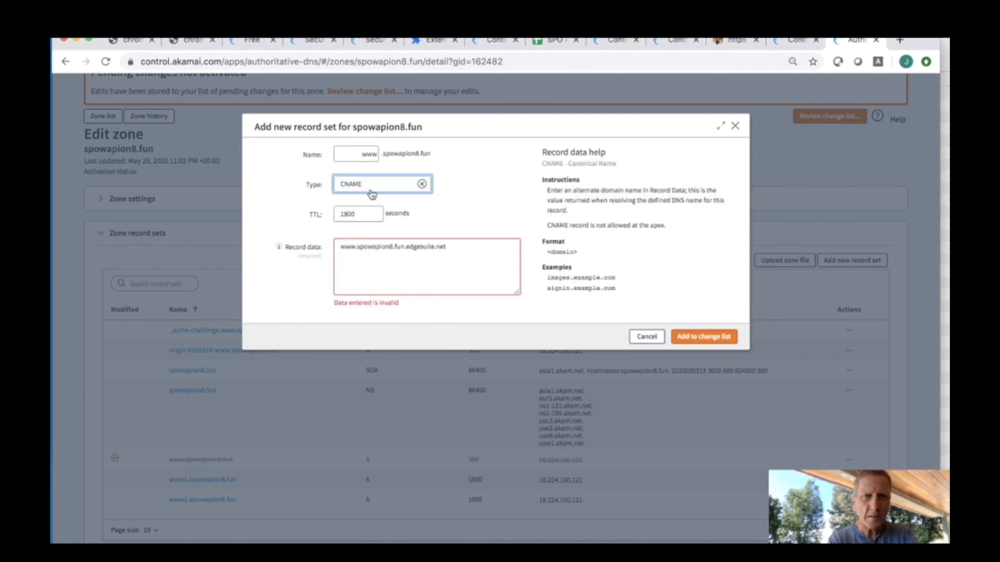
click(360, 214)
double_click(359, 214)
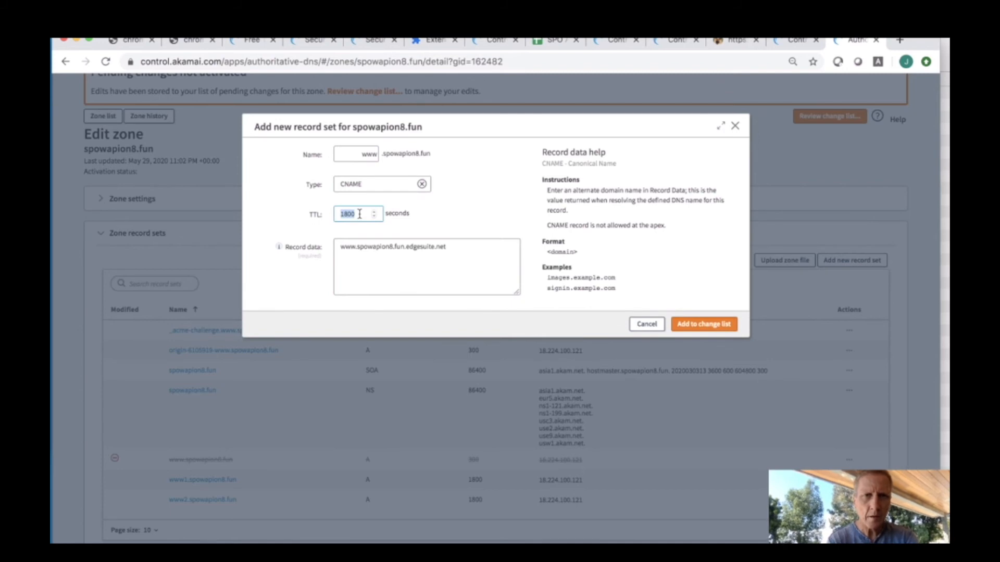
text(30)
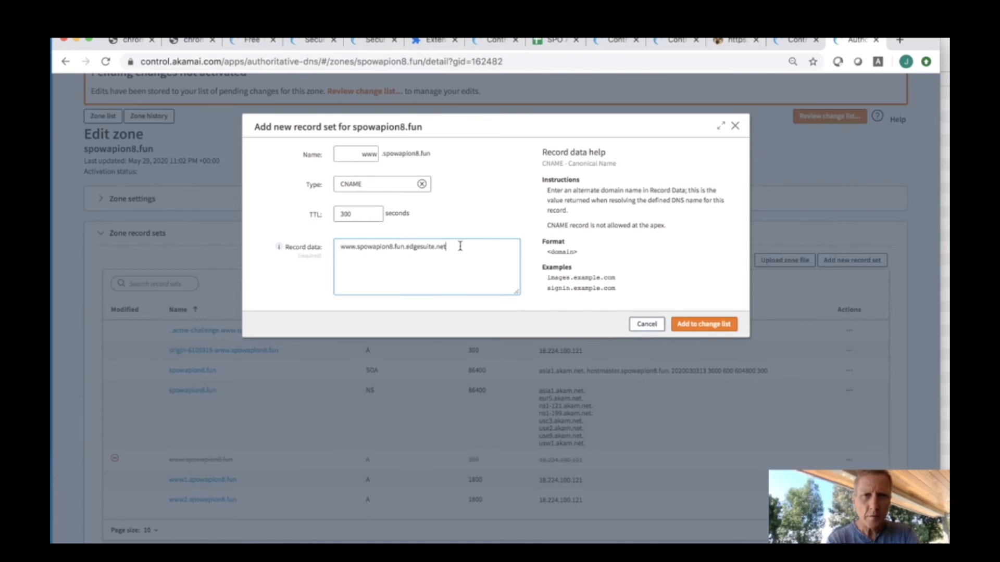
click(695, 324)
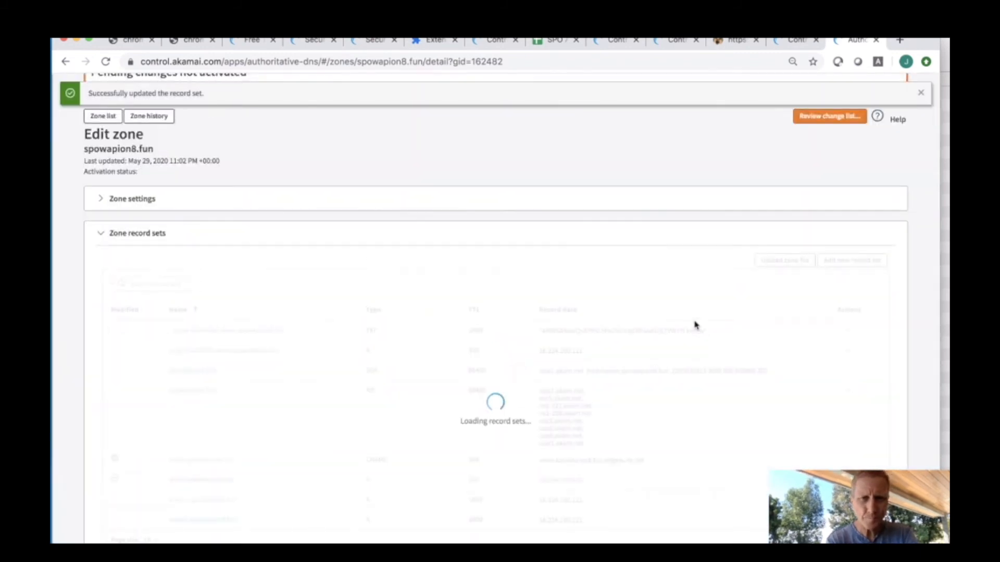
Review the pending change list for spowapion8.fun and activate the zone
scroll(690, 321, down, 2)
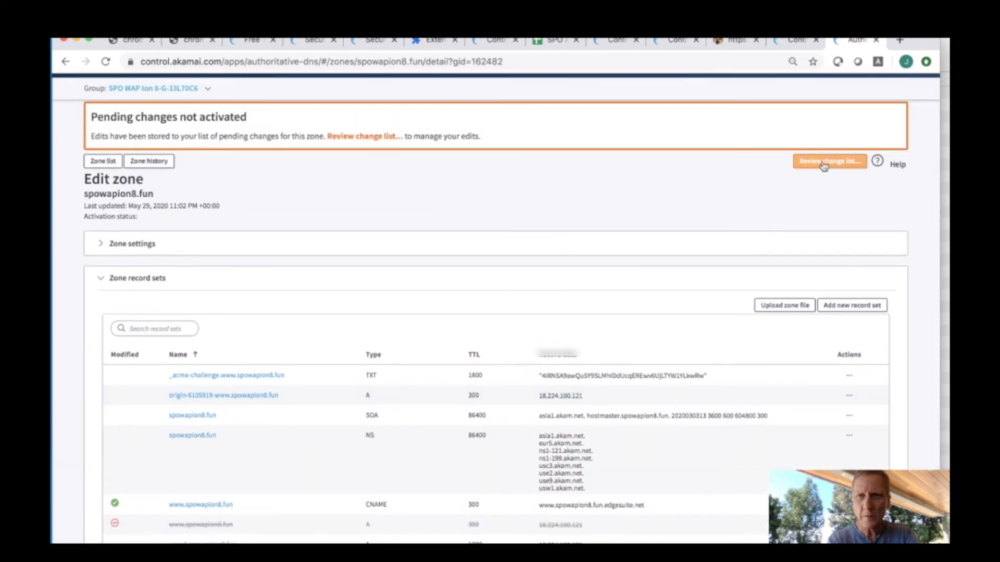
click(823, 164)
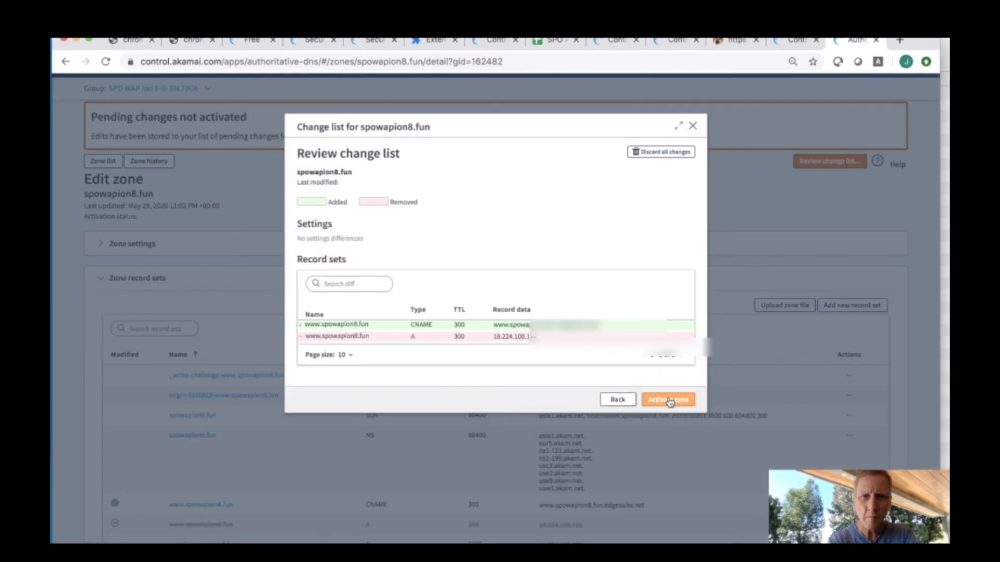
click(669, 400)
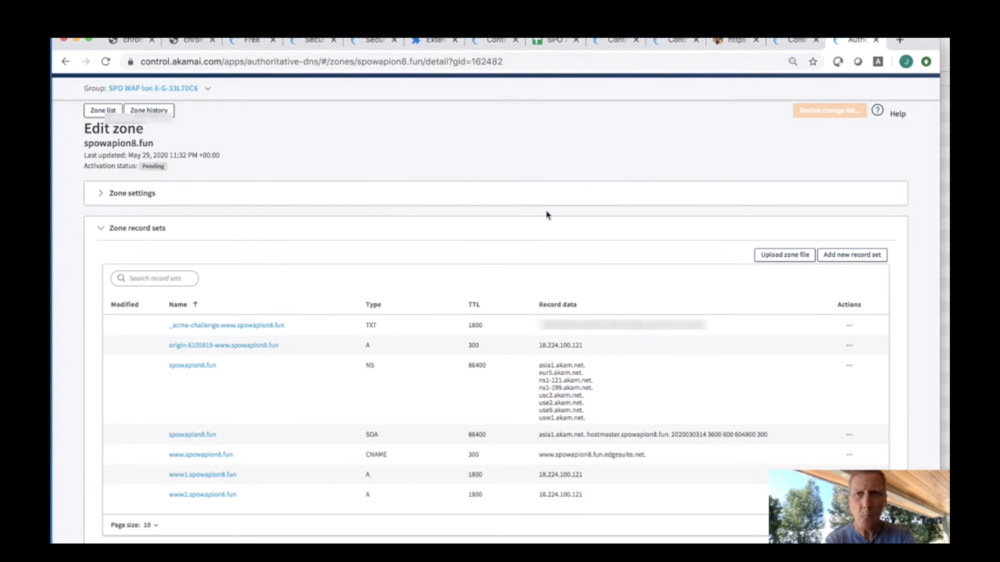
Check the Go live instructions, switch to the terminal, and open /etc/hosts in vi with sudo, entering the account password
click(795, 42)
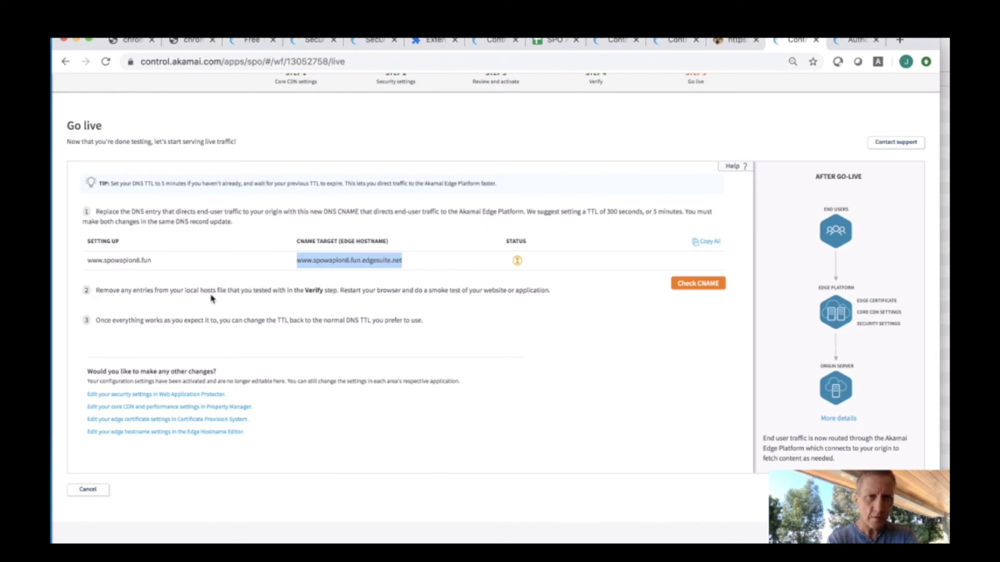
key(super+Tab)
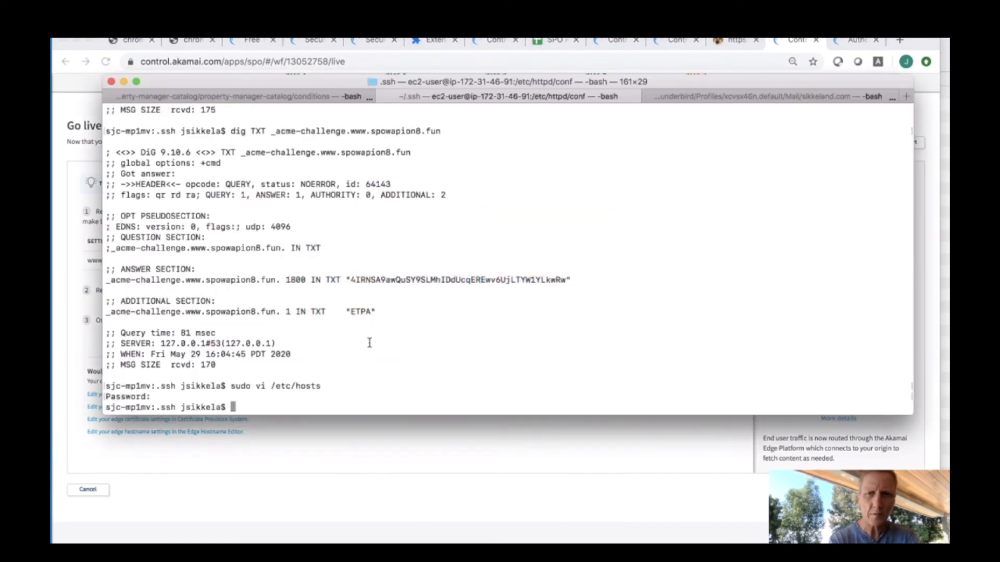
key(Up)
key(Return)
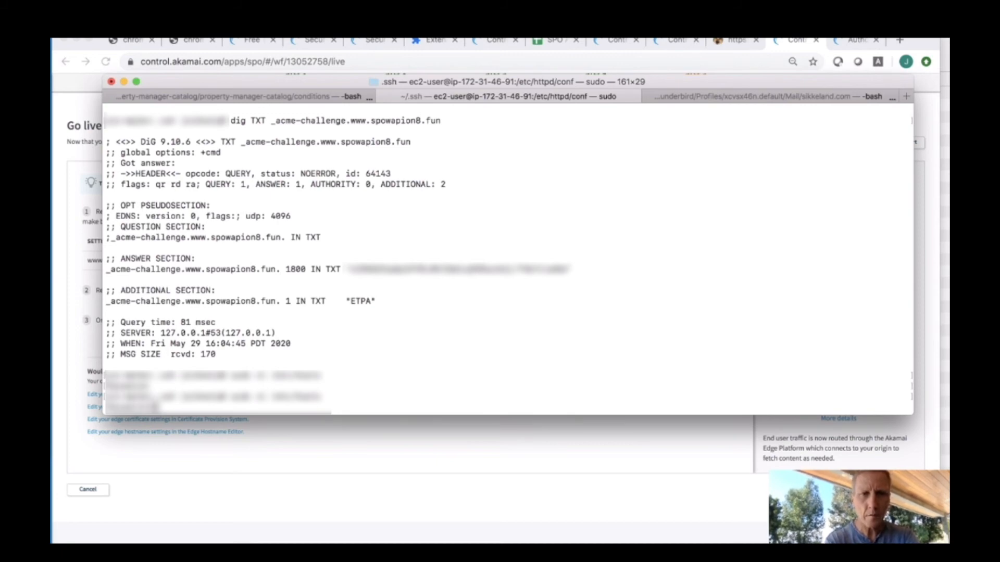
key(Return)
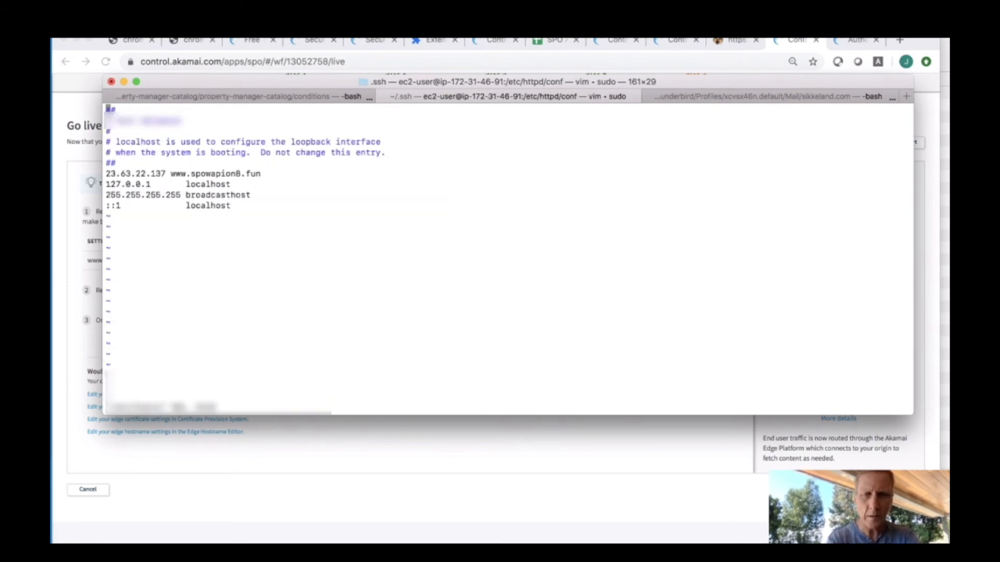
key(Down)
key(Down)
key(Down)
key(Down)
key(Down)
key(Down)
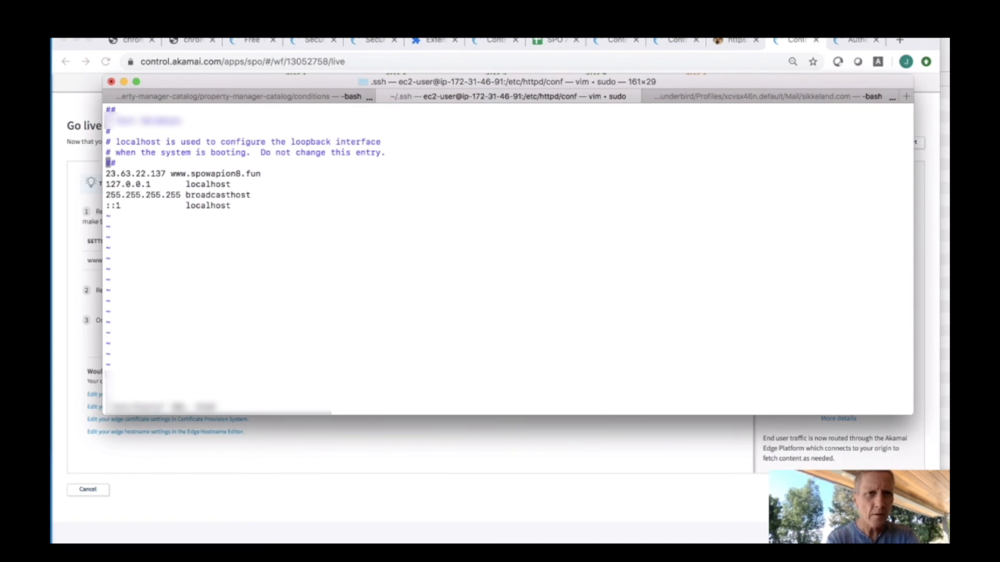
key(d)
key(d)
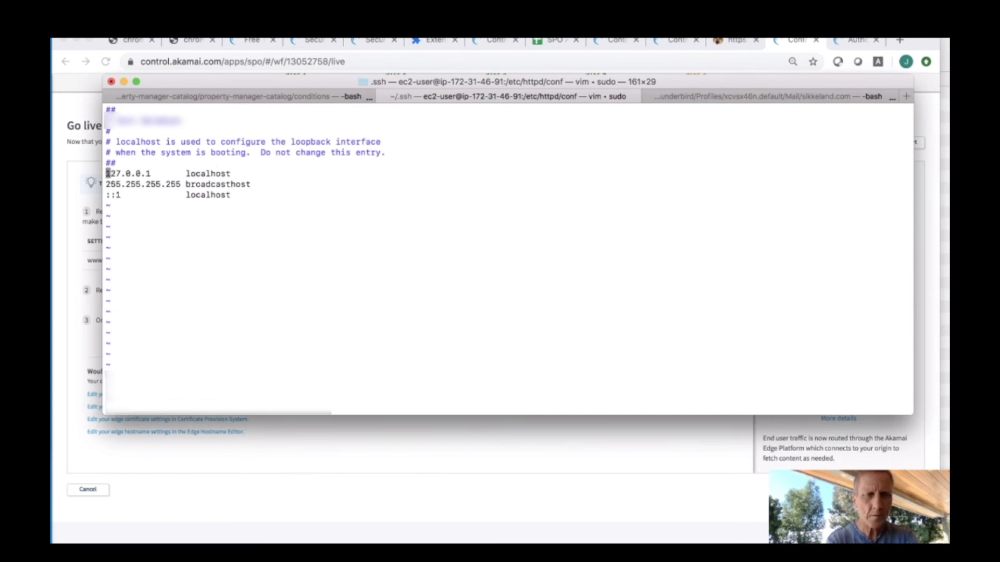
text(:wq)
key(Return)
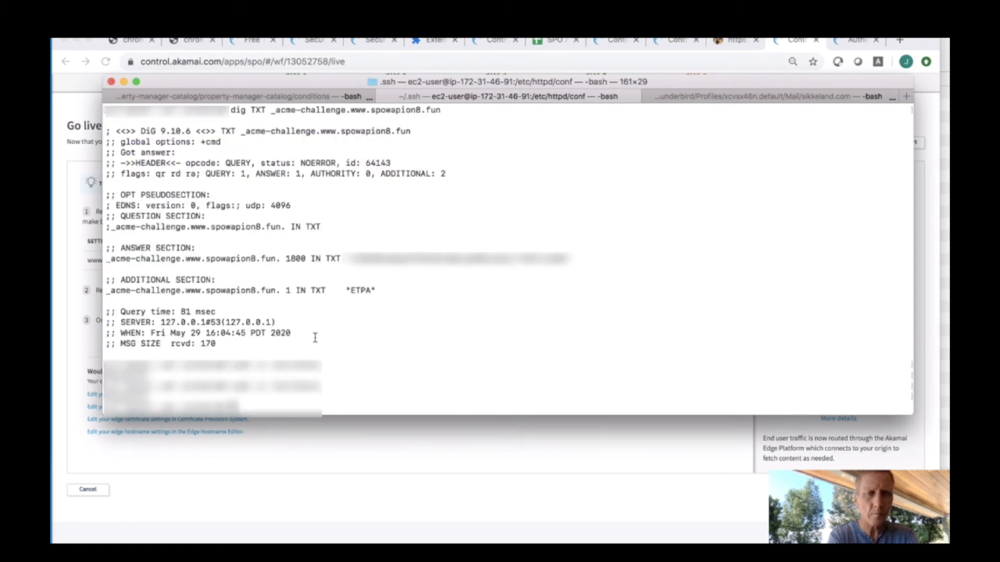
Return to Chrome, open the net-internals DNS page, and flush the socket pools on the Sockets page
click(207, 477)
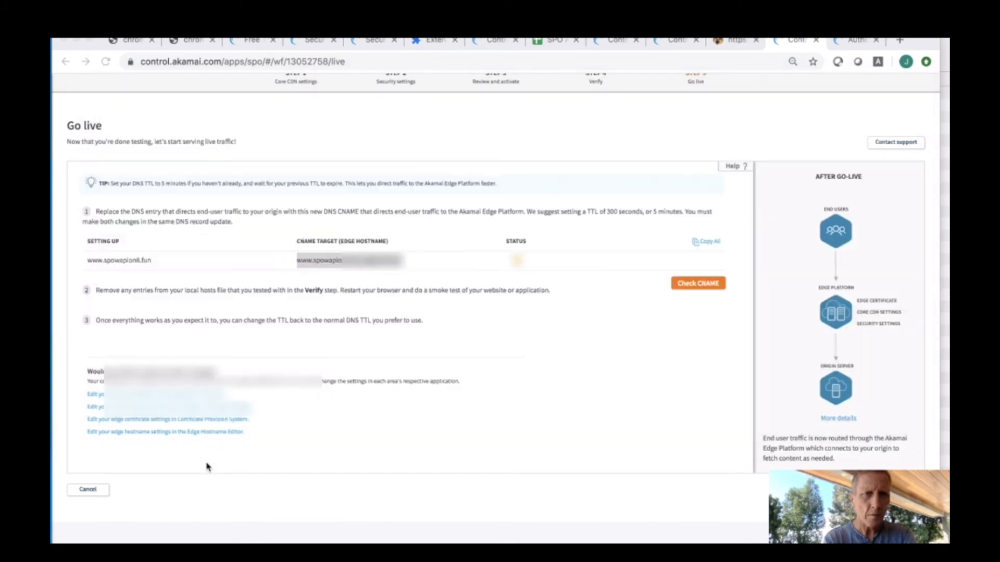
click(133, 42)
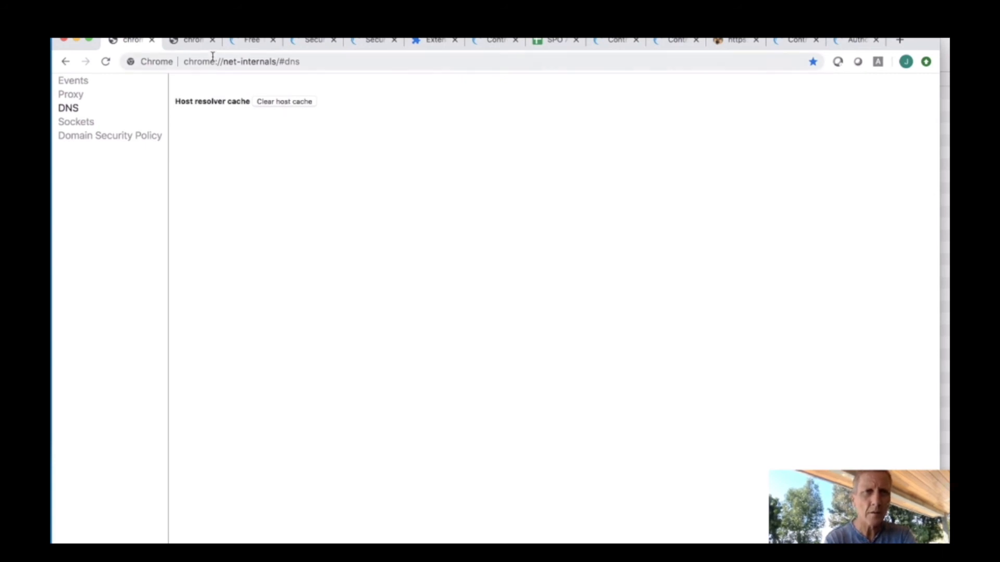
click(191, 42)
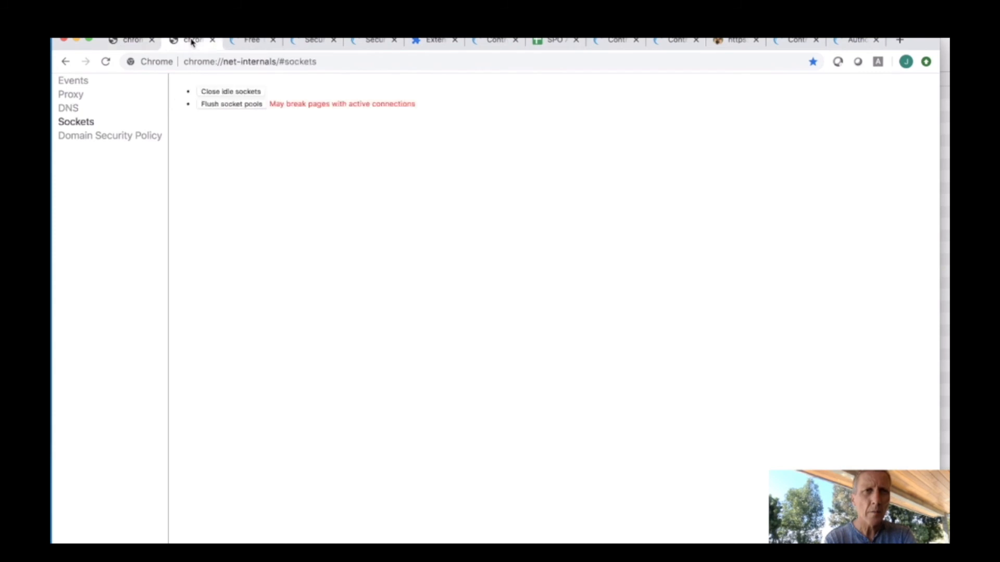
click(236, 106)
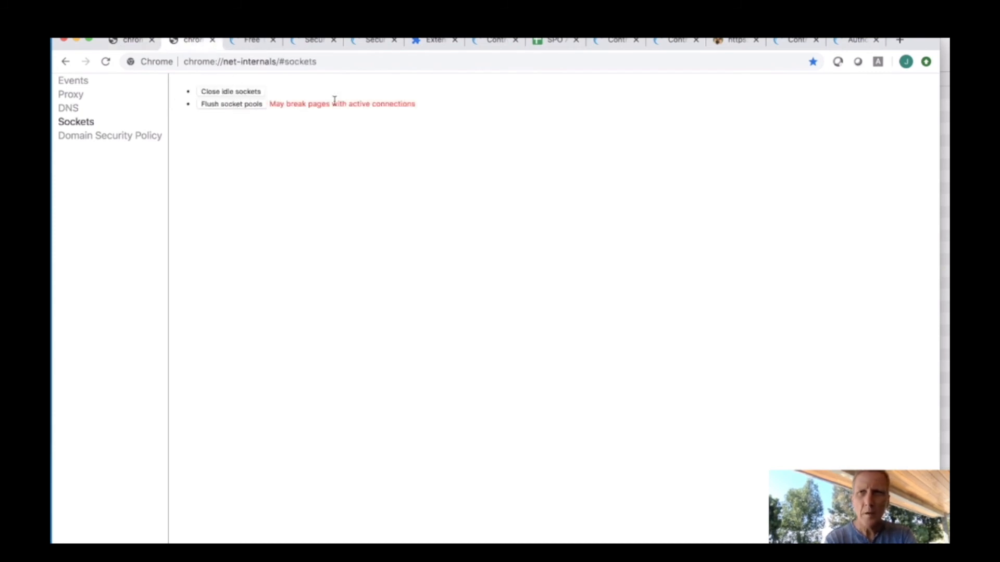
Return to the spowapion8.fun zone and reload it to check the activation status
click(854, 42)
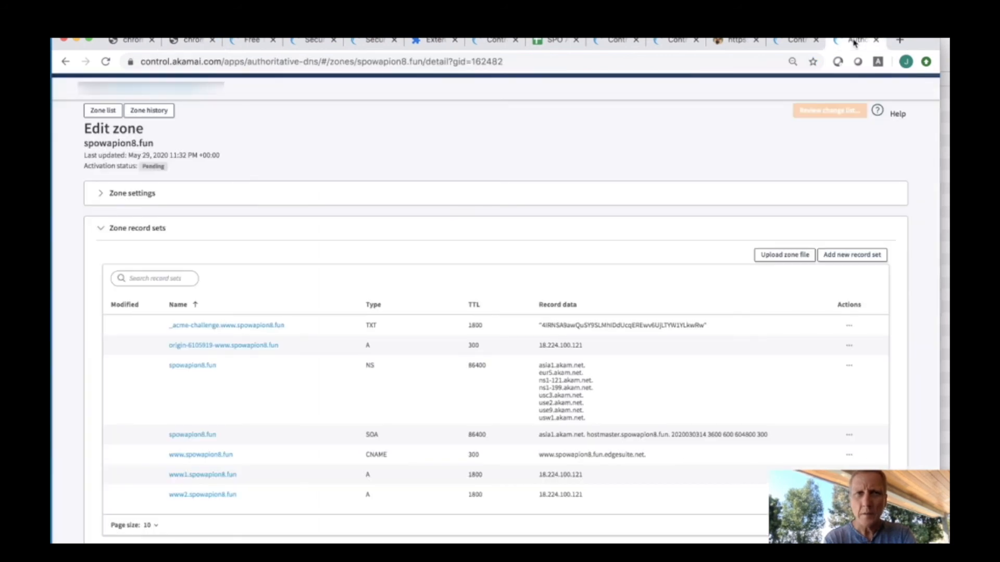
click(105, 62)
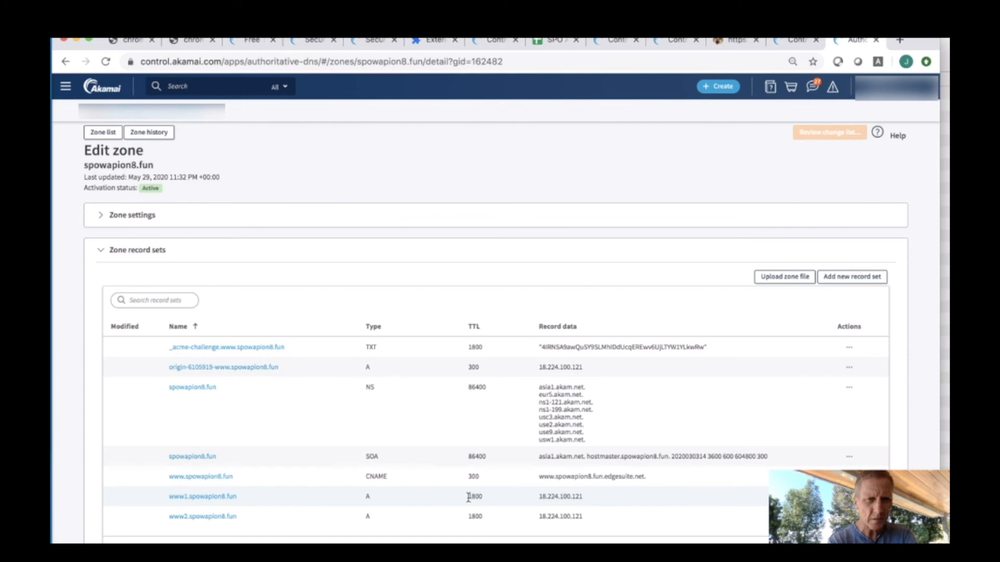
scroll(460, 467, down, 1)
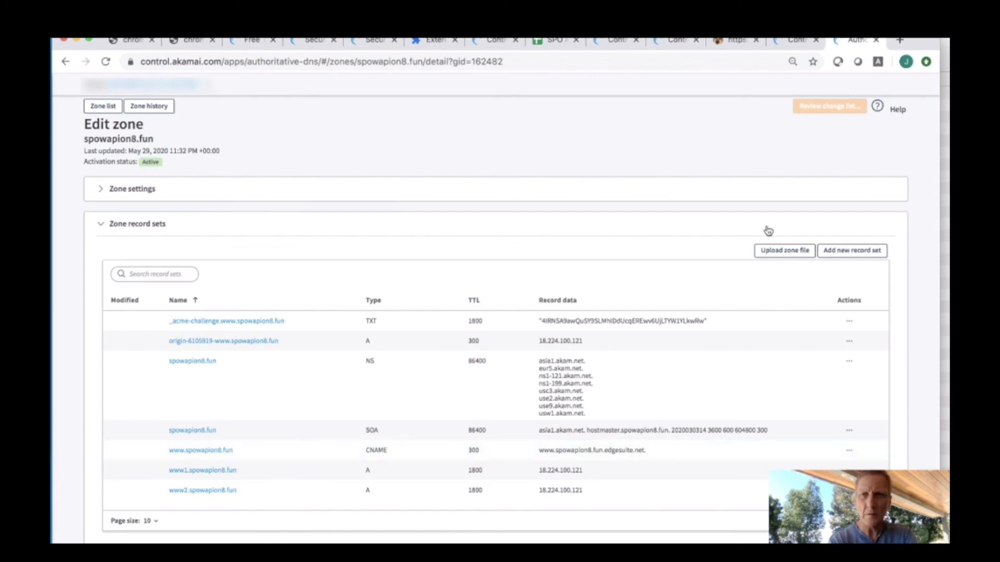
click(795, 43)
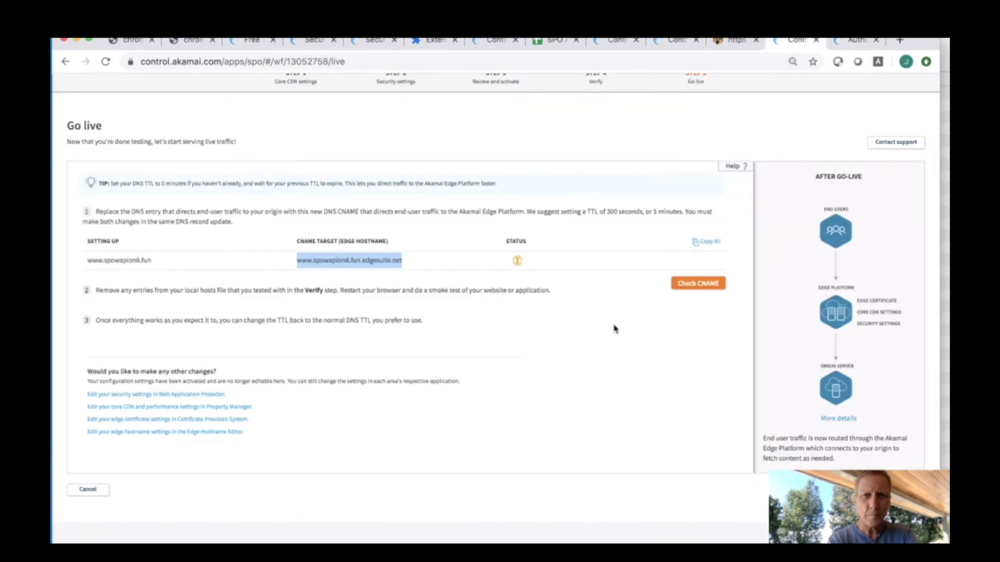
click(547, 290)
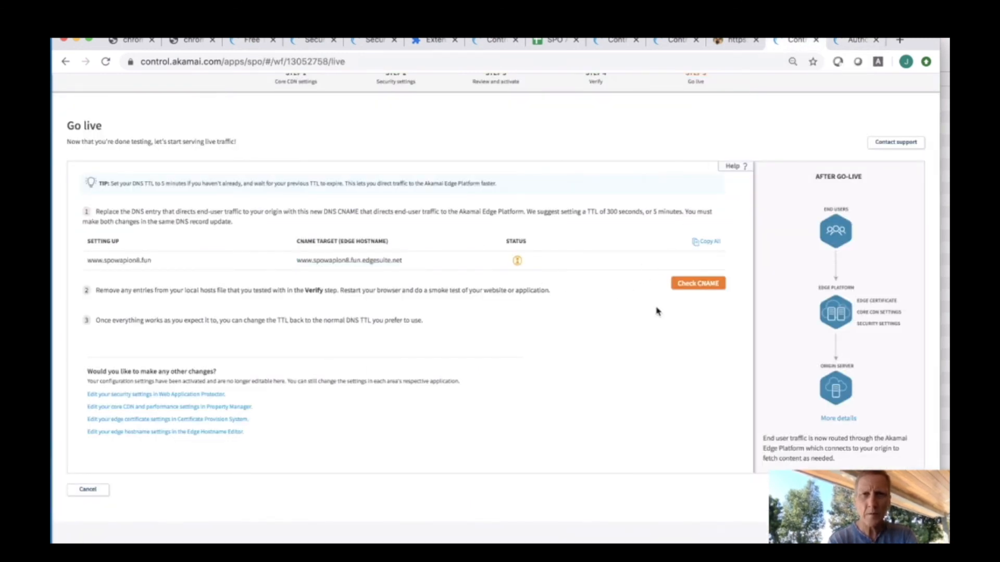
scroll(656, 311, up, 3)
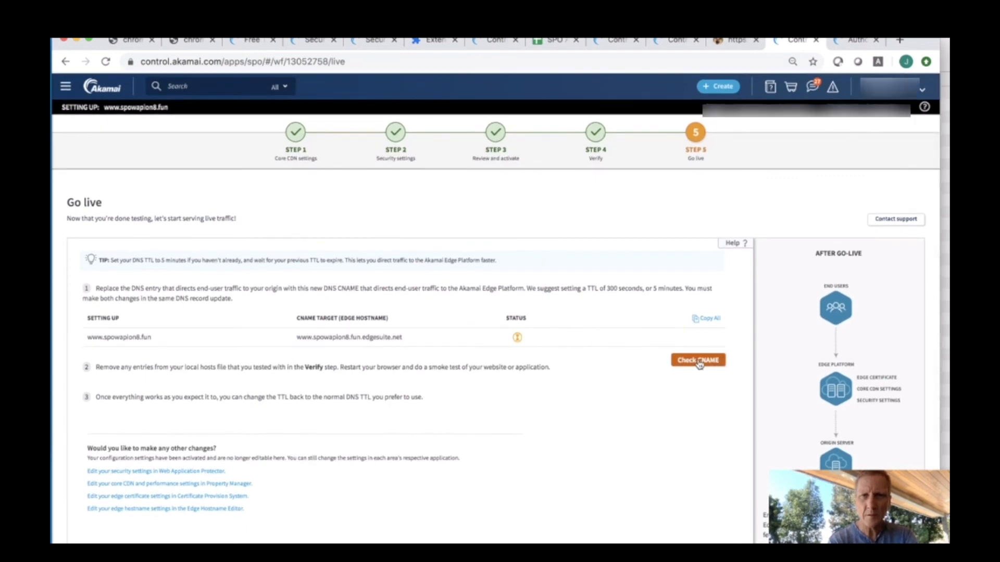
click(691, 363)
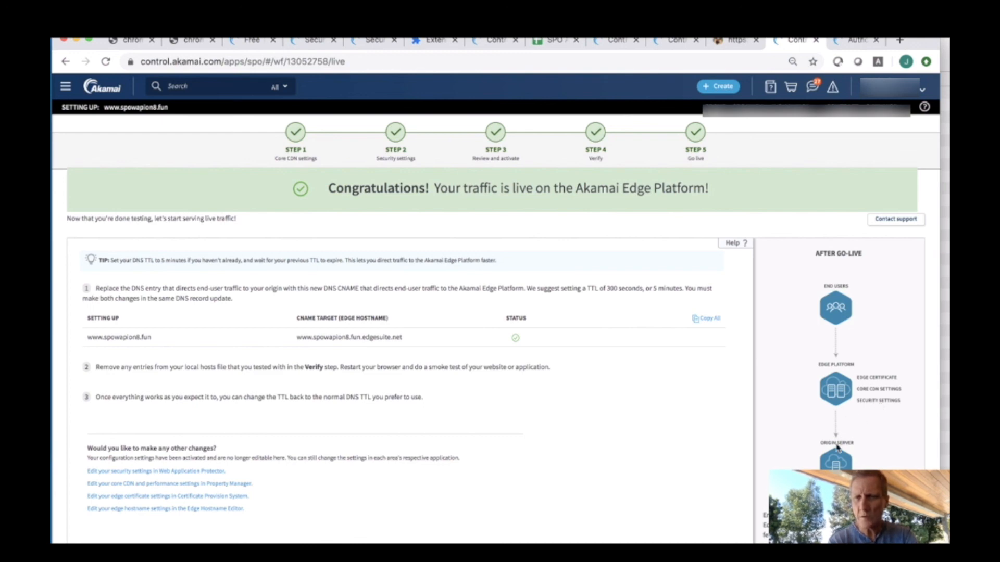
Review the options for making other changes and open the security settings in Web Application Protector in a separate browser tab
scroll(837, 448, down, 1)
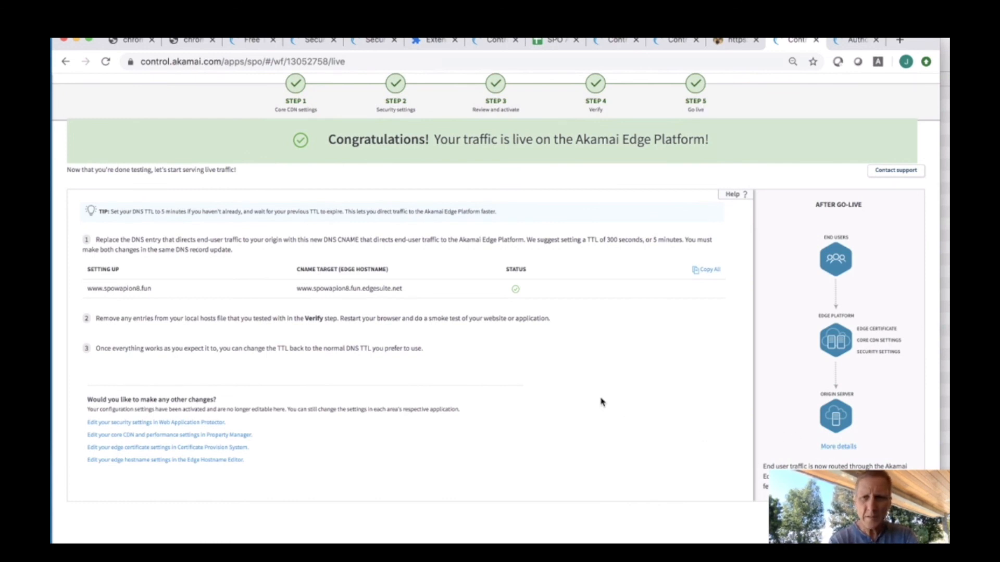
scroll(602, 402, up, 1)
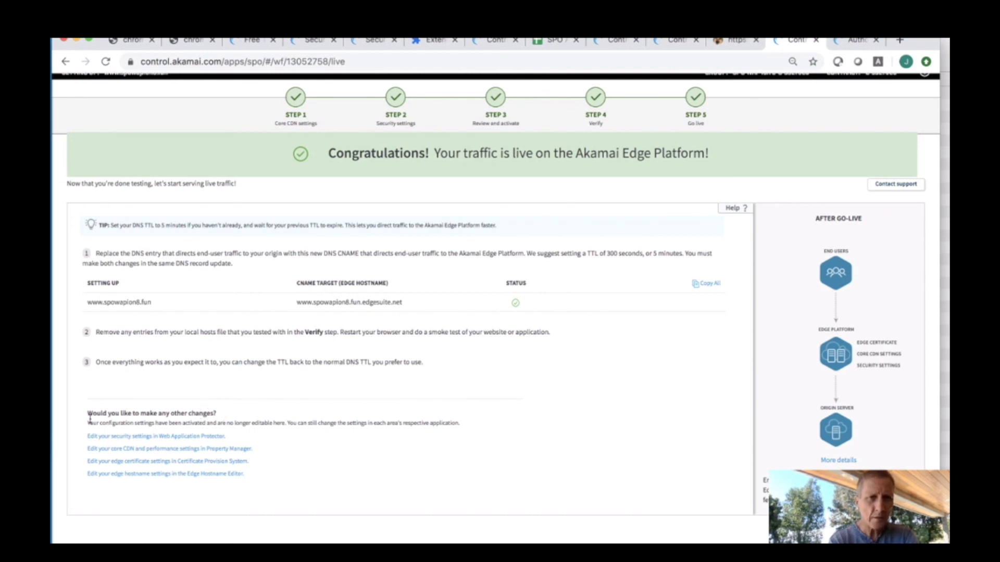
drag(88, 417, 264, 477)
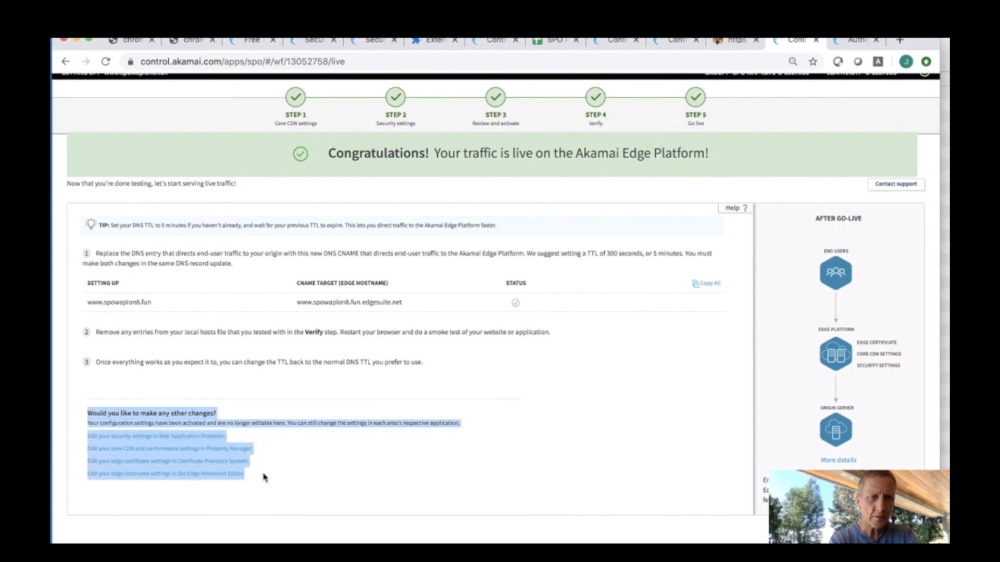
click(264, 477)
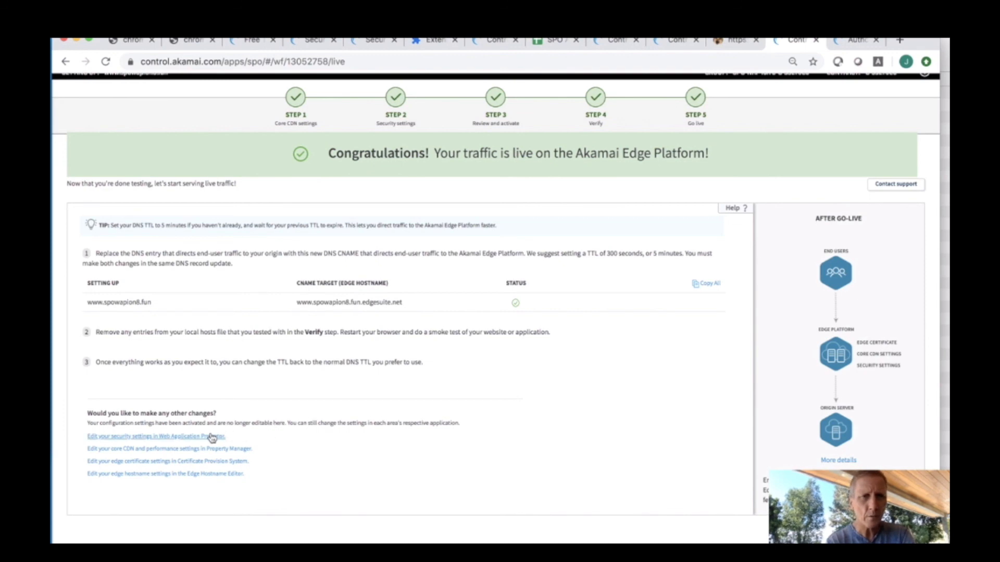
right_click(174, 439)
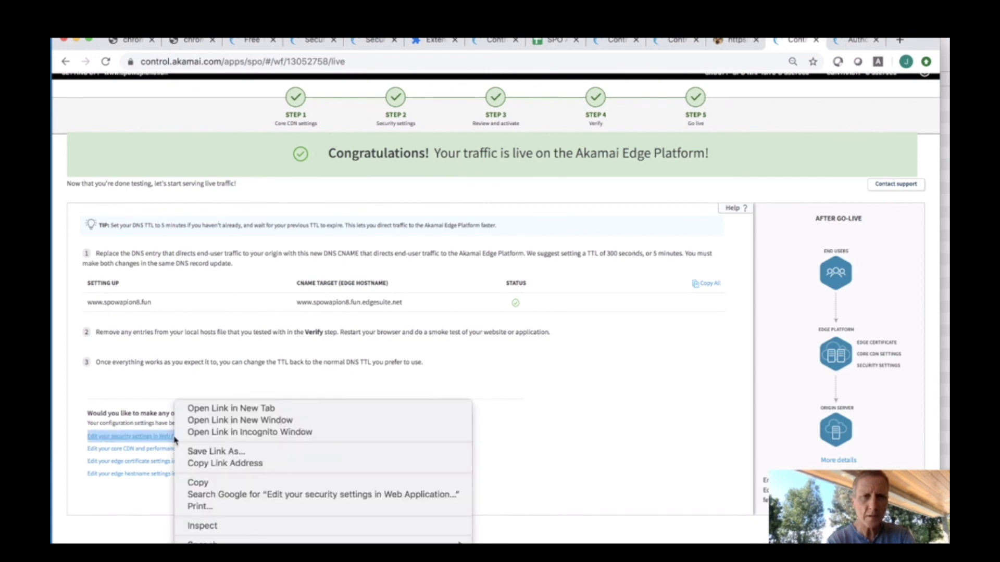
click(232, 411)
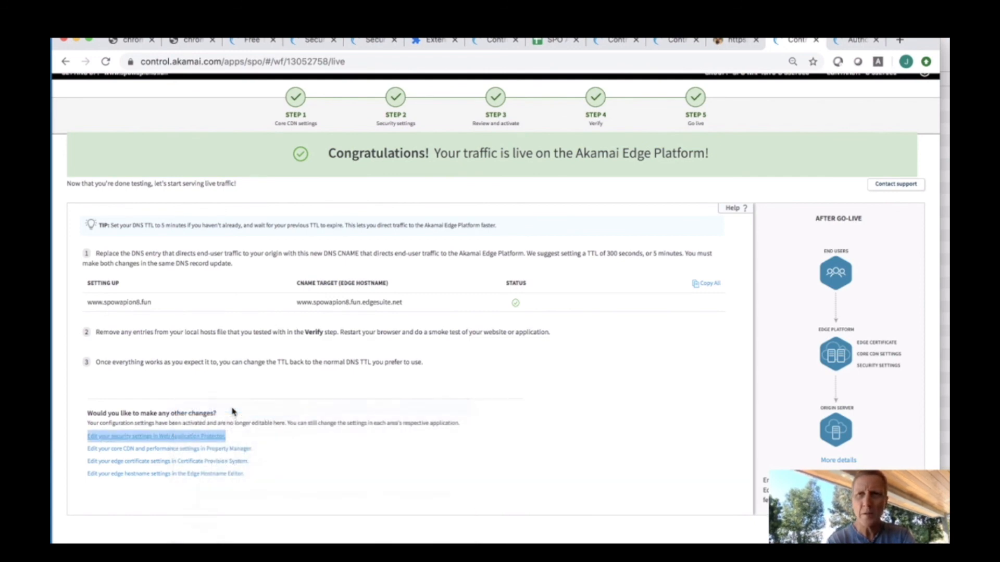
click(804, 42)
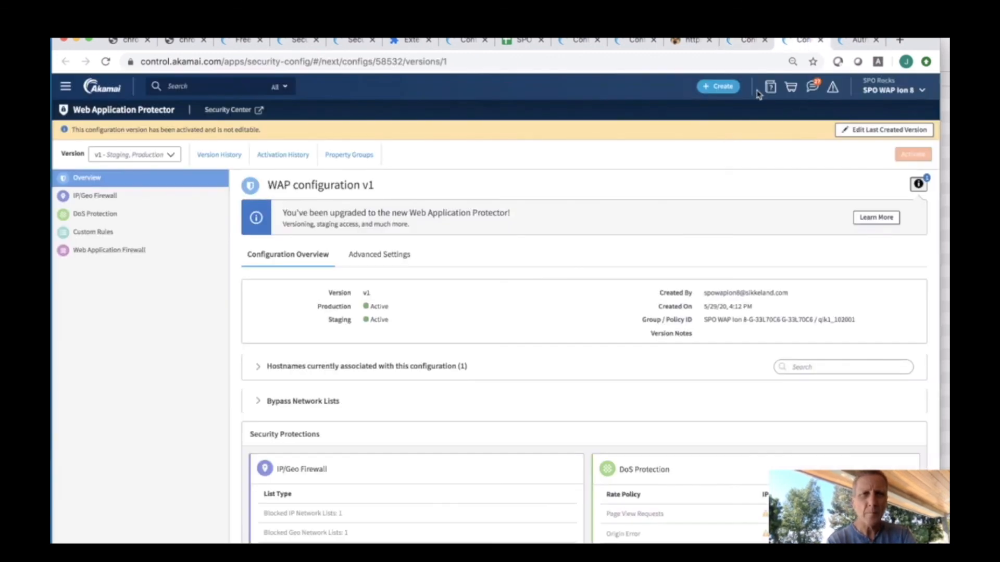
Examine the WAP configuration v1 overview, including activation status and the actions for DoS Protection and Web Application Firewall
scroll(452, 300, down, 1)
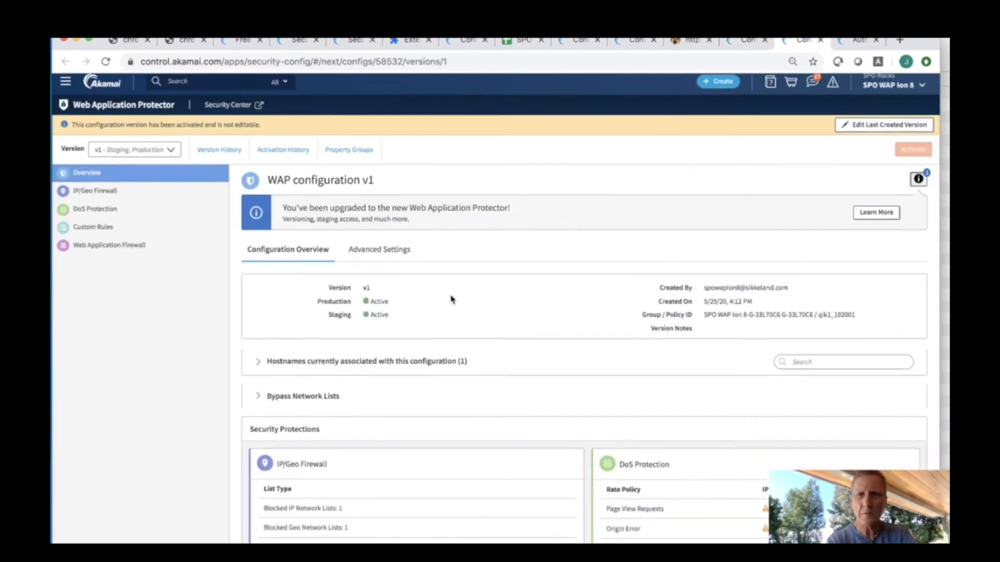
scroll(451, 299, up, 1)
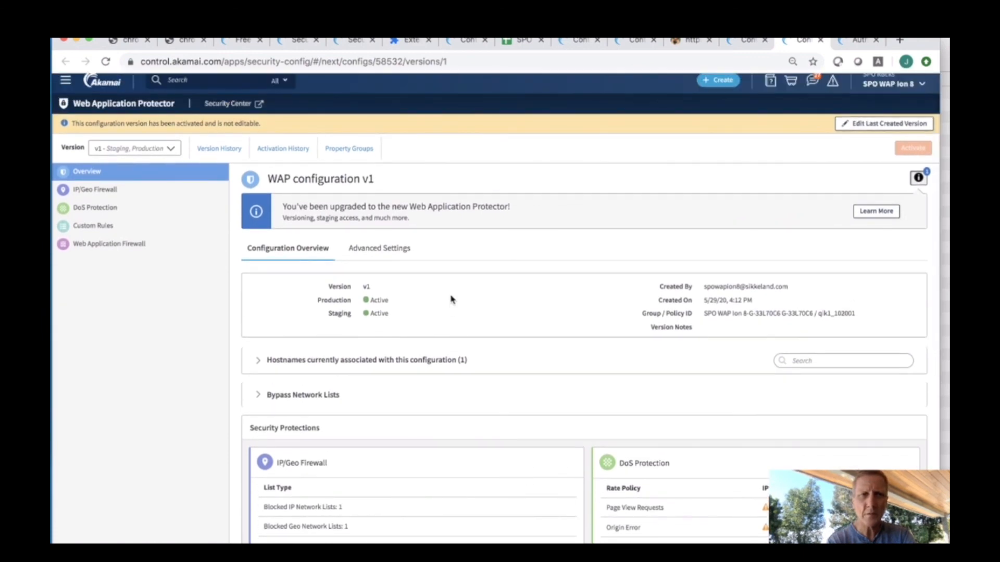
scroll(451, 299, down, 1)
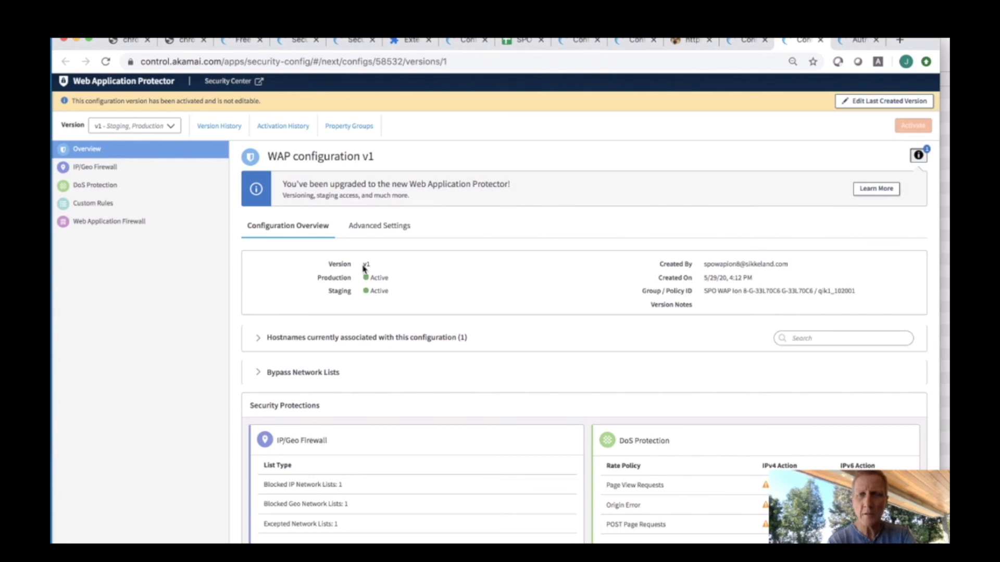
scroll(579, 440, down, 4)
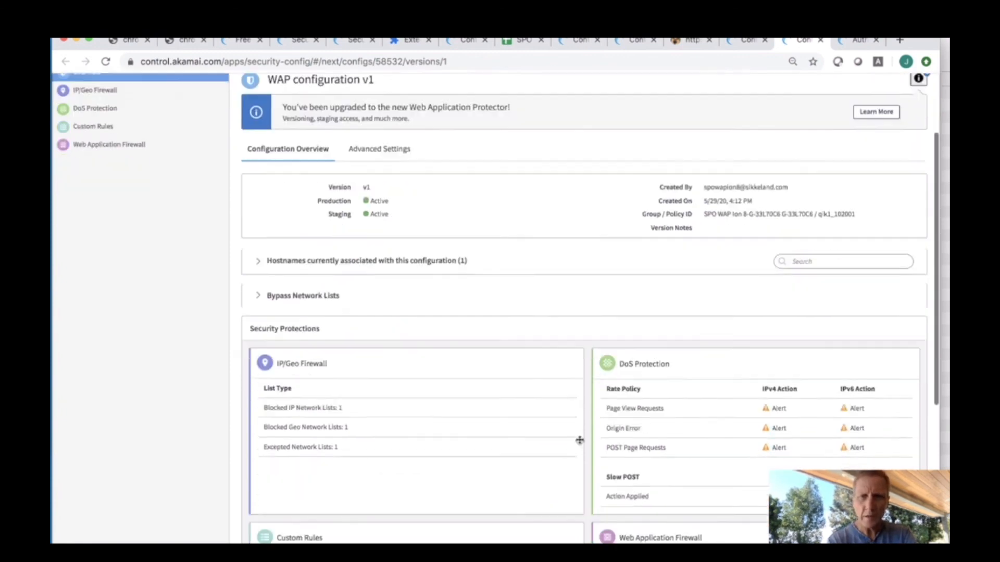
scroll(579, 440, up, 5)
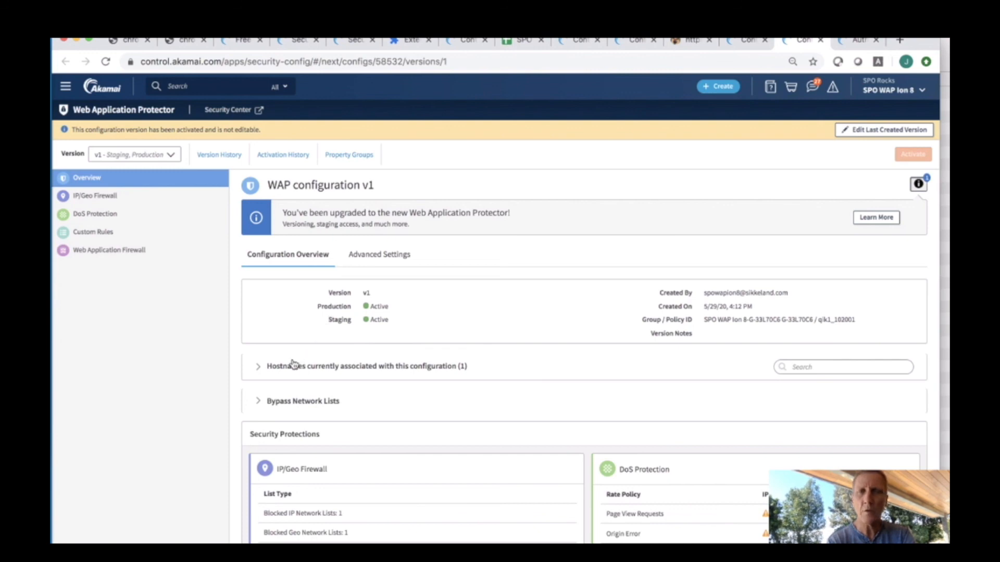
scroll(184, 420, down, 3)
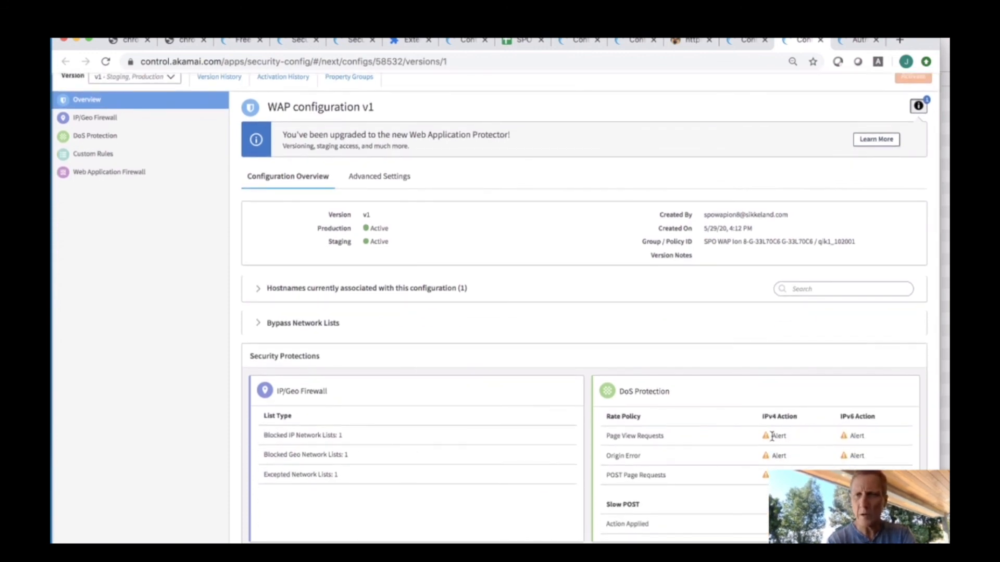
drag(772, 437, 788, 438)
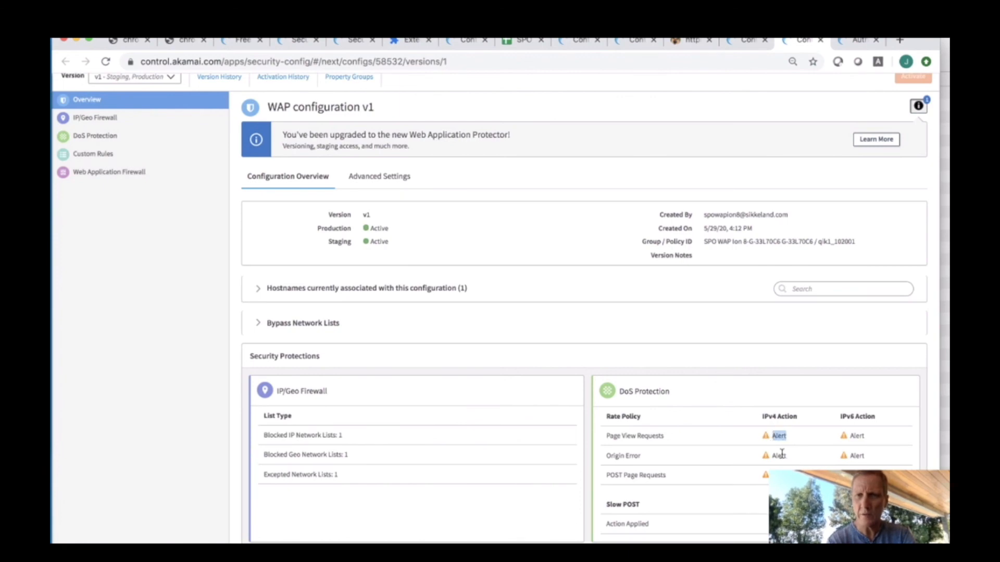
click(779, 456)
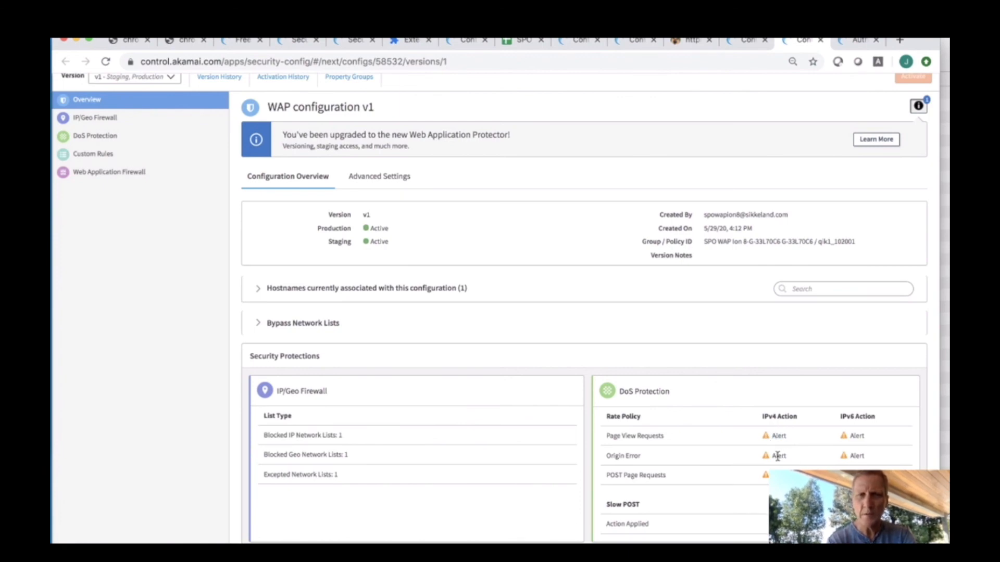
scroll(778, 456, down, 5)
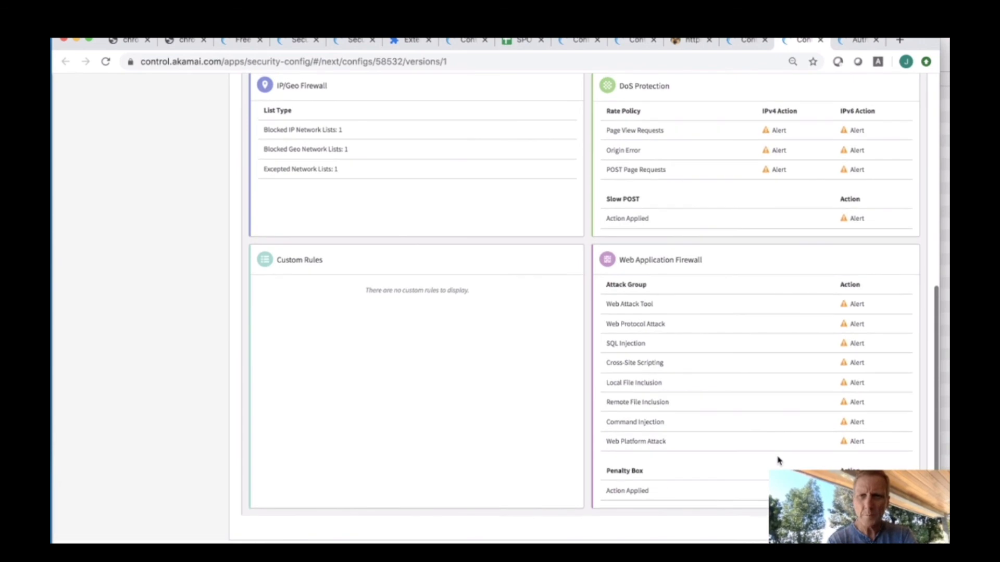
scroll(779, 460, up, 10)
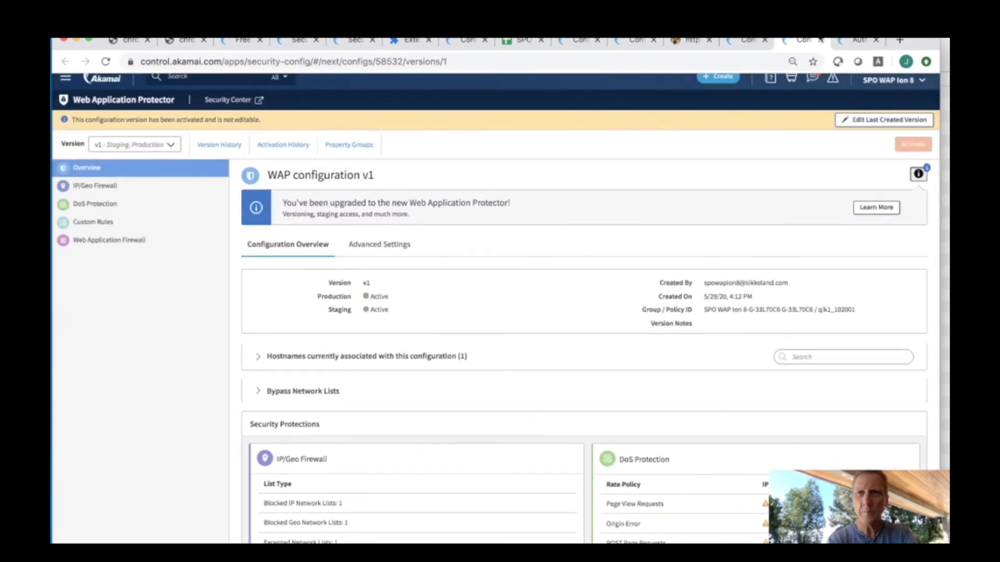
Return to the Go live page and open the core CDN and performance settings in Property Manager
click(744, 45)
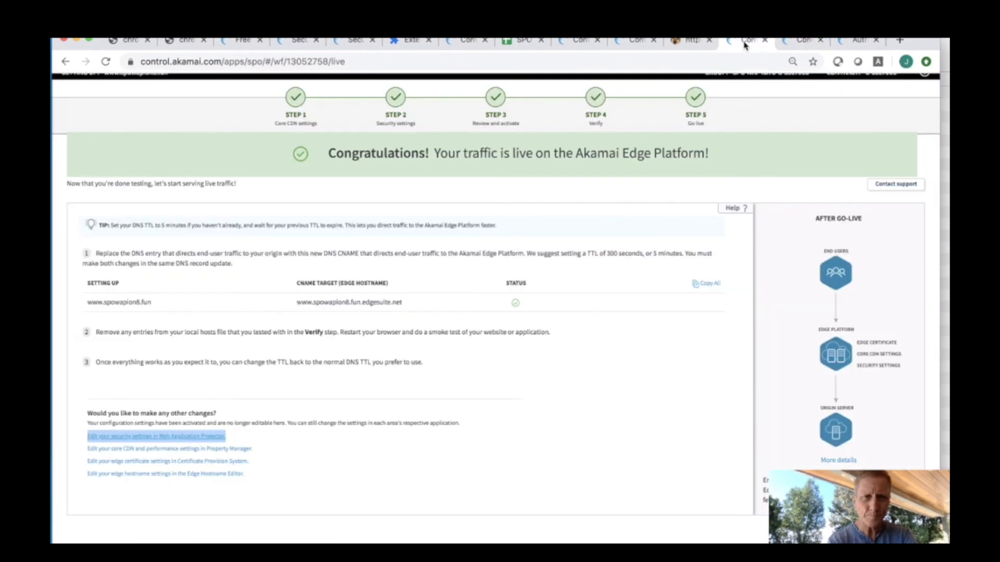
click(289, 423)
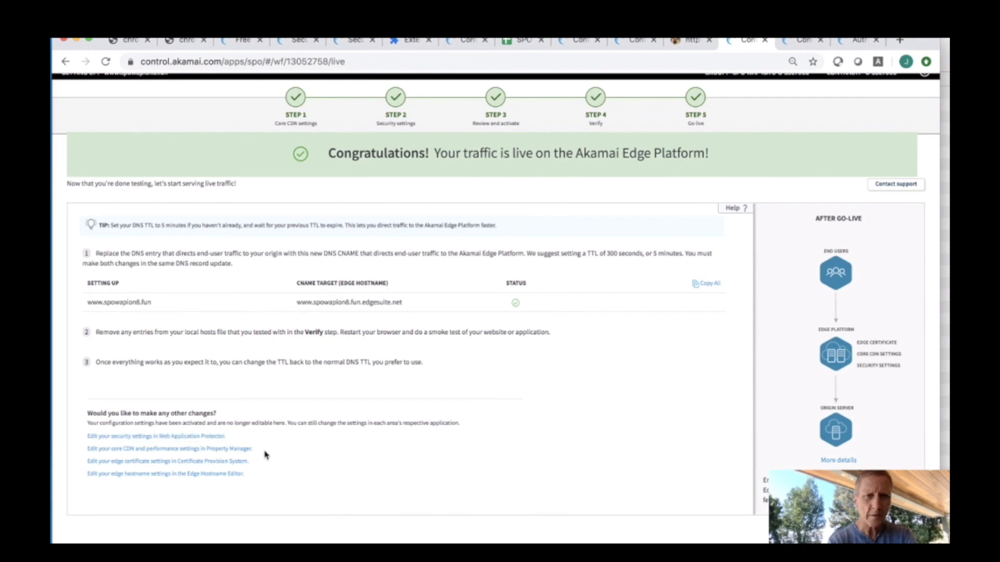
click(172, 451)
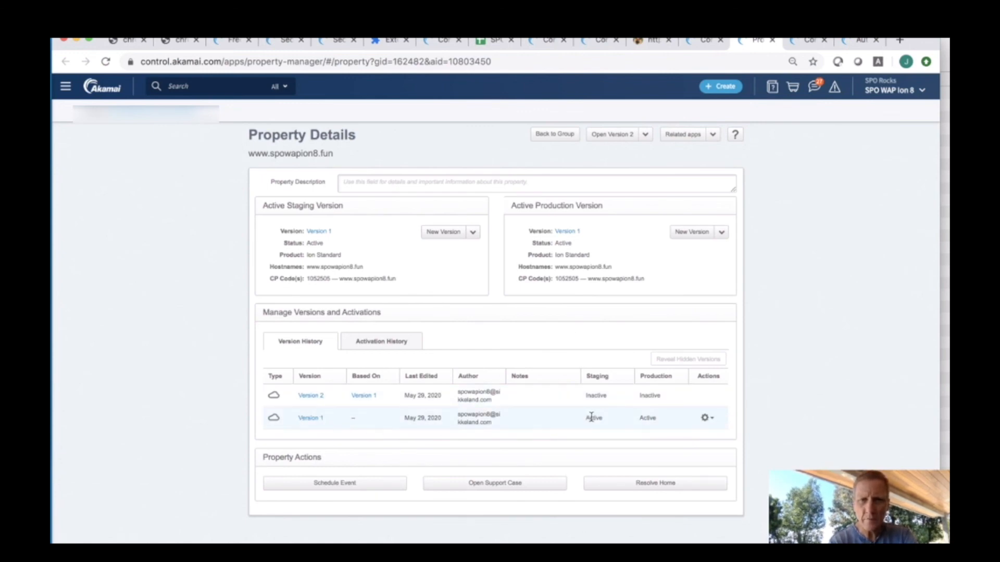
Check the property's version history, open Version 2 in the editor, and review its hostnames and Default Rule settings
drag(587, 418, 598, 417)
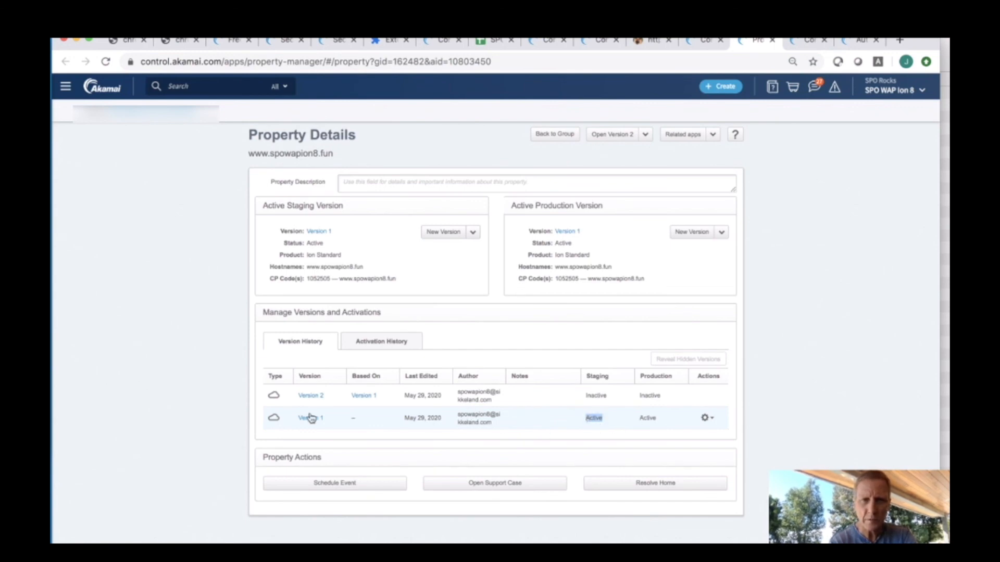
click(333, 403)
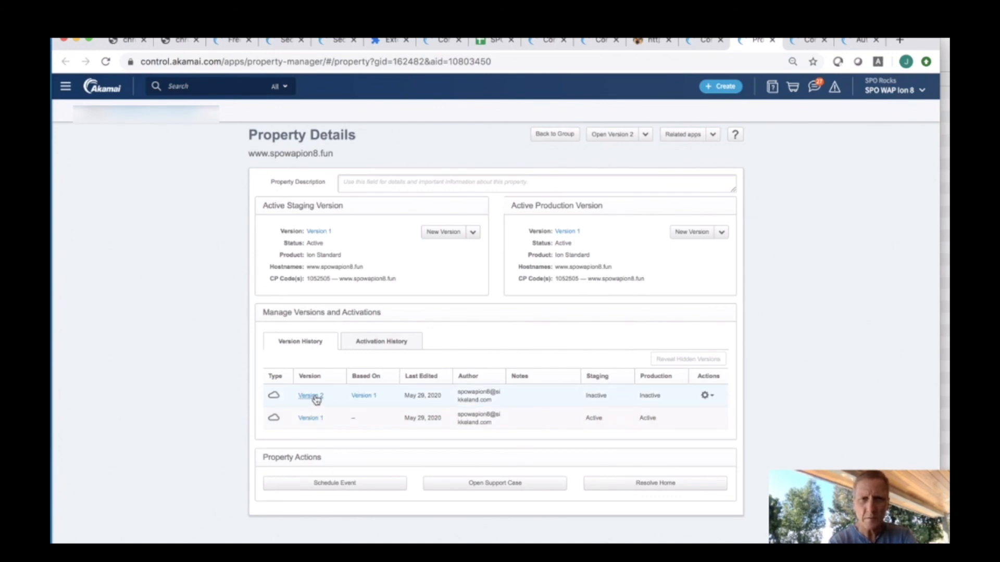
click(313, 397)
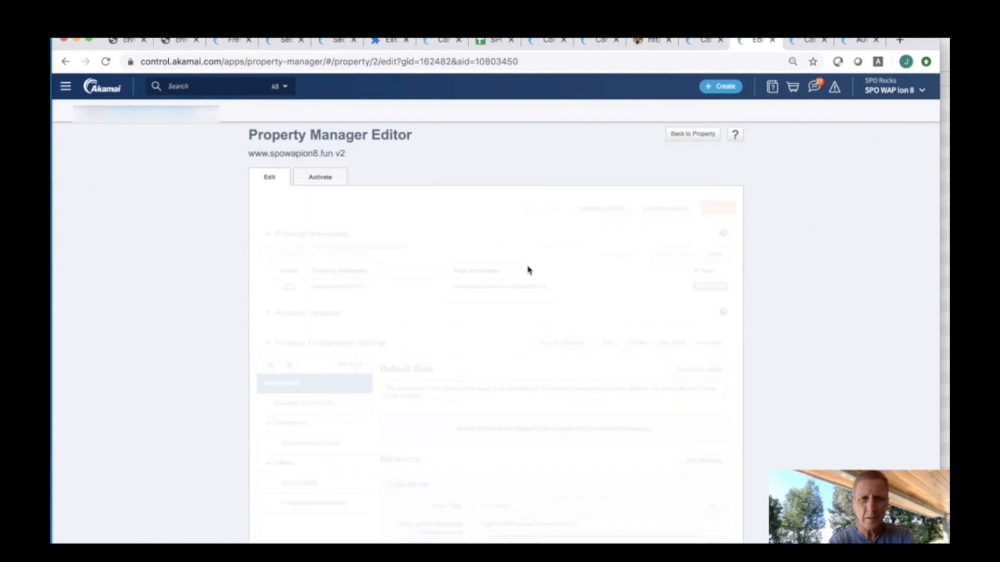
scroll(528, 269, down, 3)
scroll(529, 269, up, 2)
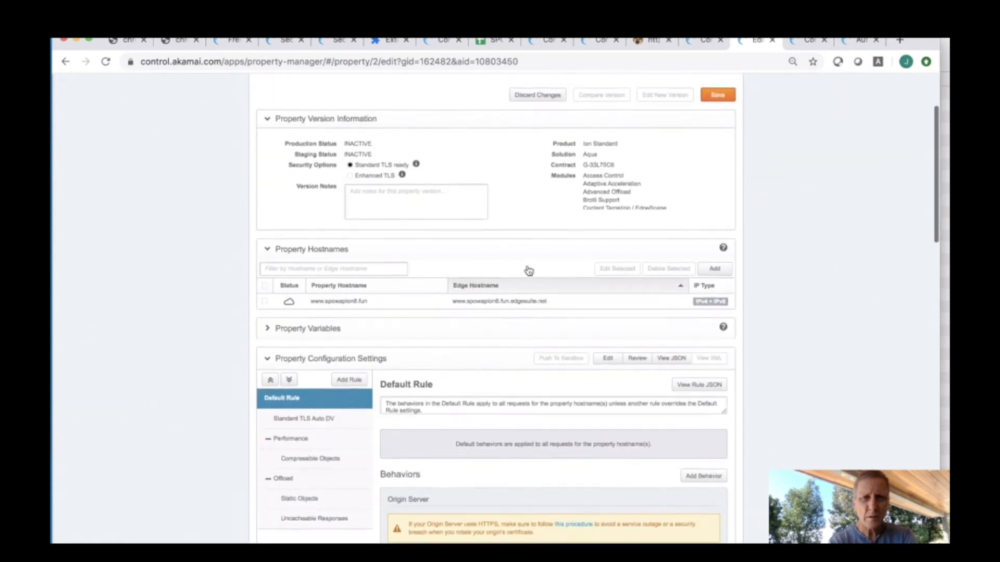
scroll(529, 270, down, 3)
scroll(528, 269, down, 2)
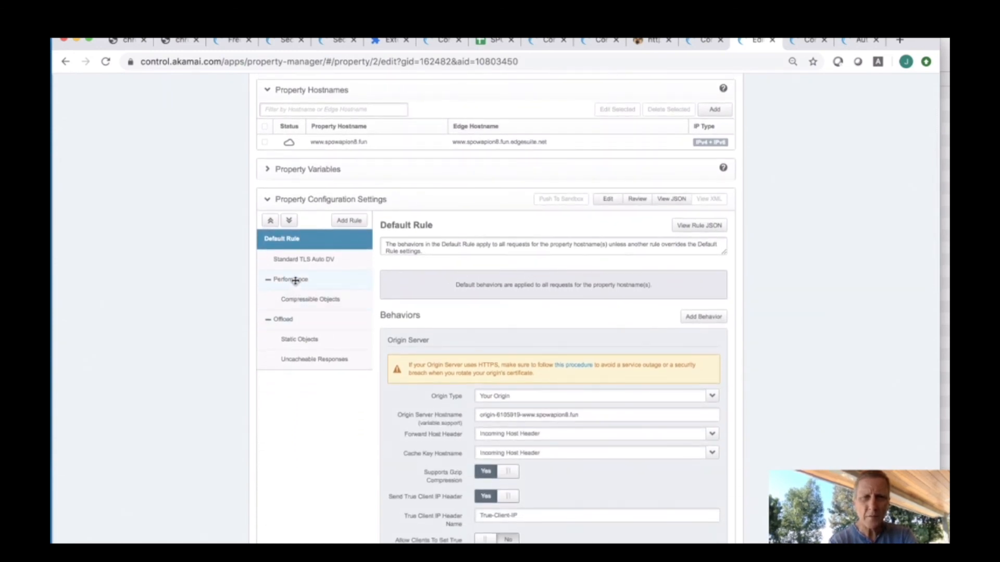
scroll(295, 282, up, 1)
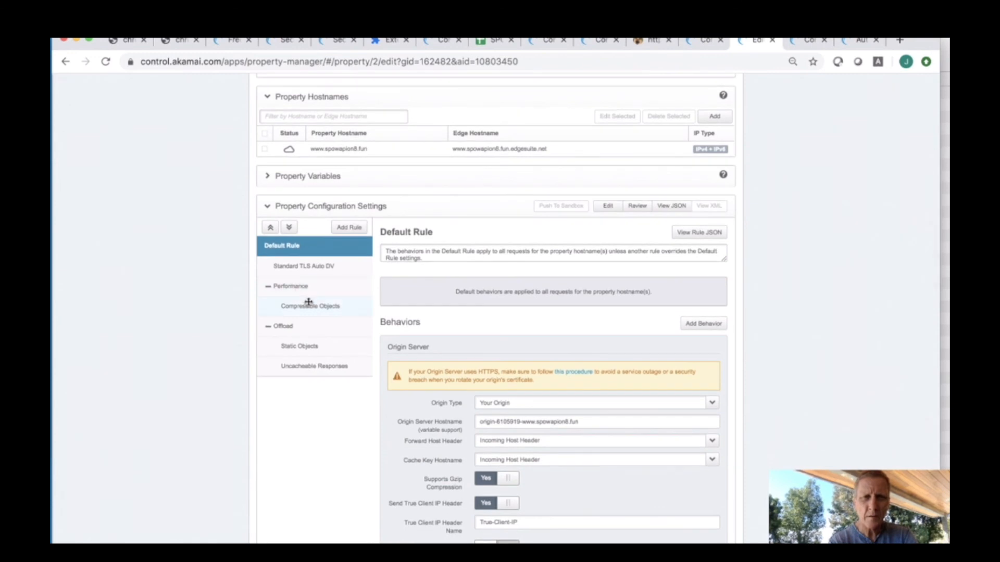
Inspect the behaviors in the Performance rule and the caching behaviors in the Offload rule
click(296, 288)
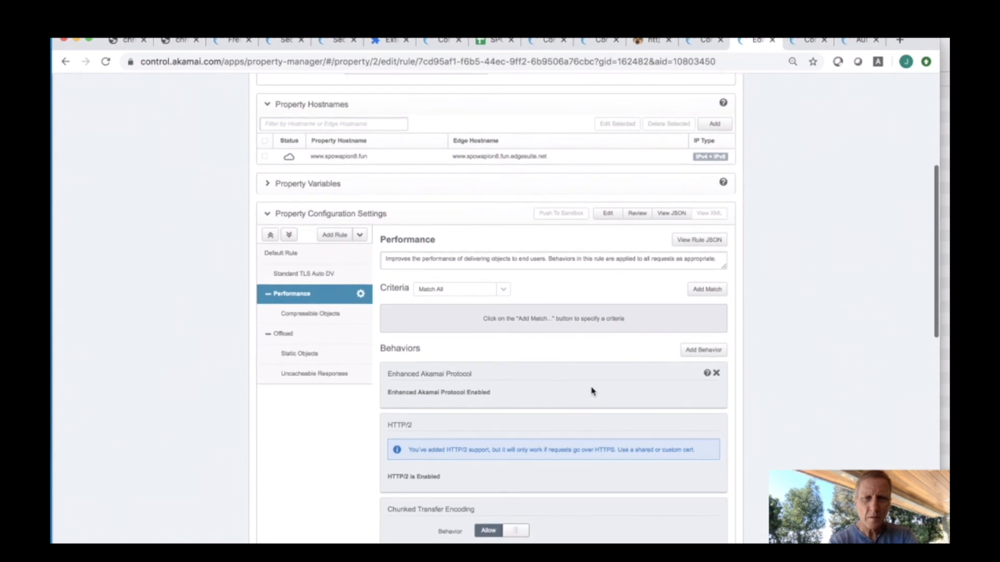
scroll(591, 392, down, 3)
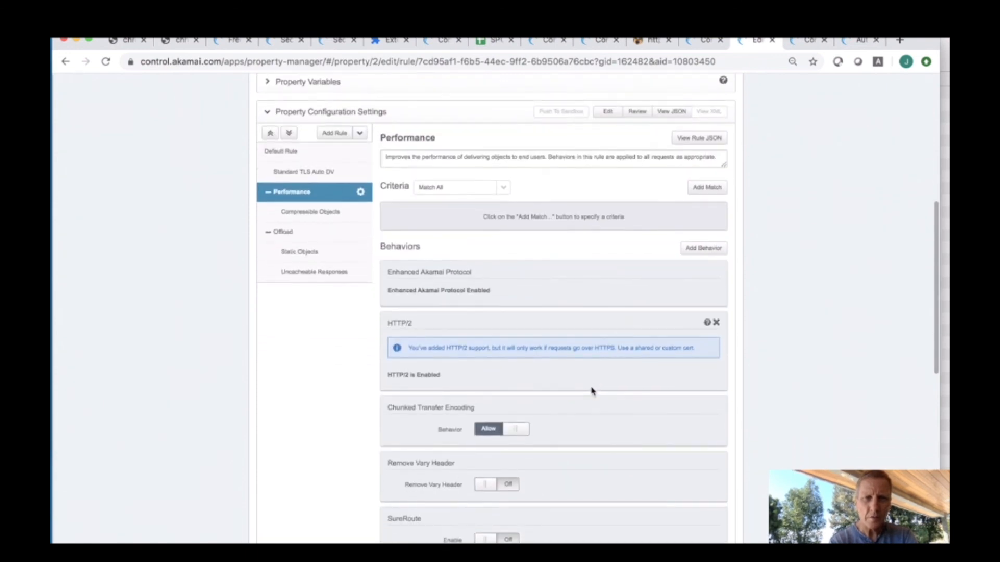
click(290, 239)
scroll(644, 339, down, 1)
scroll(644, 338, down, 3)
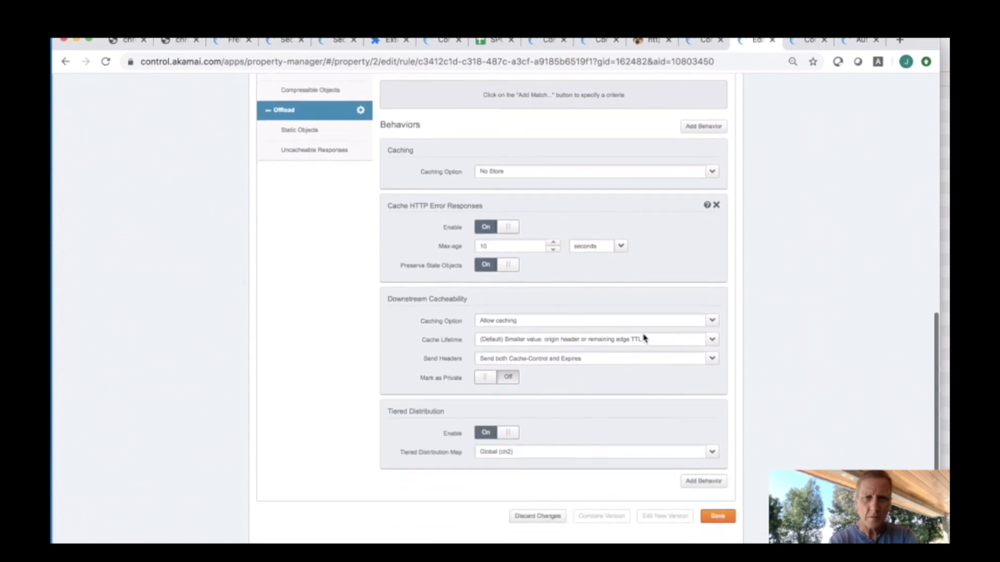
scroll(644, 338, up, 2)
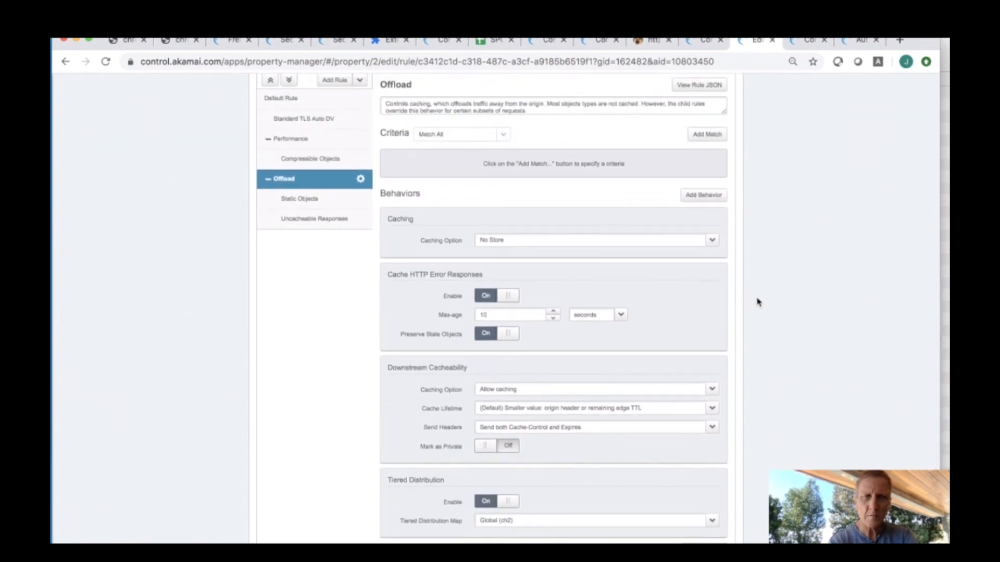
Return to the spowapion8.fun page, reload it, and inspect the Akamai response headers of the leo.jpg request
scroll(767, 294, up, 3)
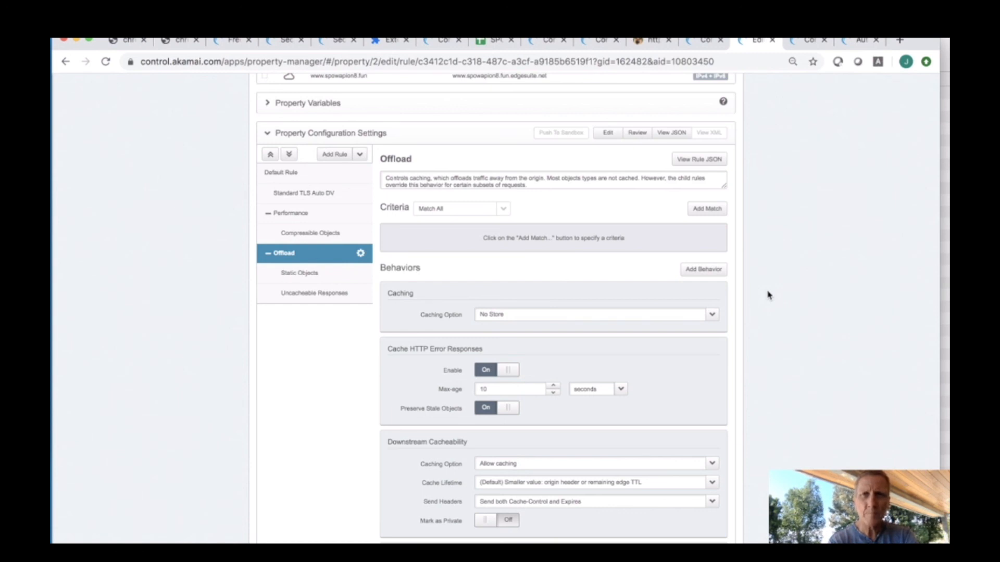
click(651, 45)
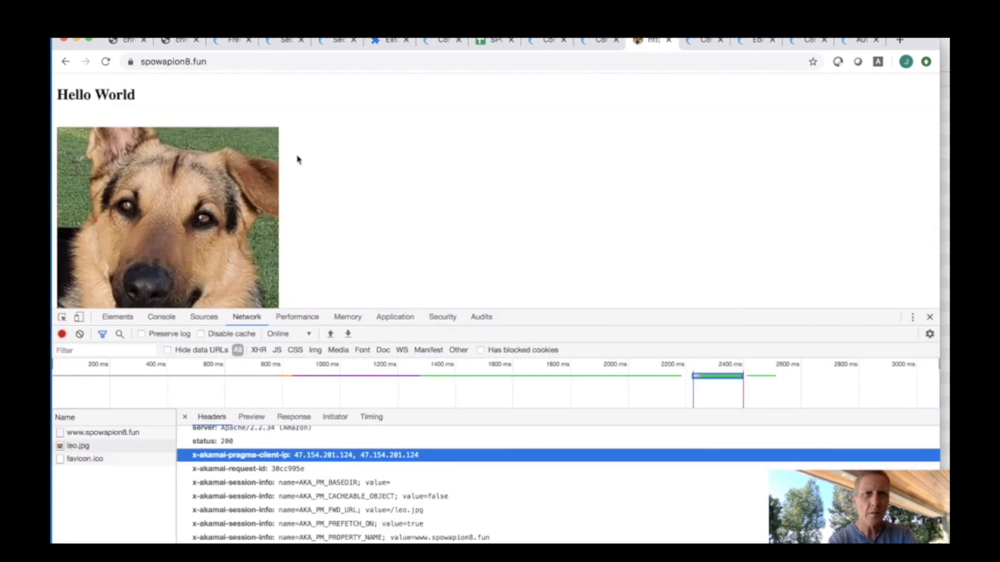
click(106, 62)
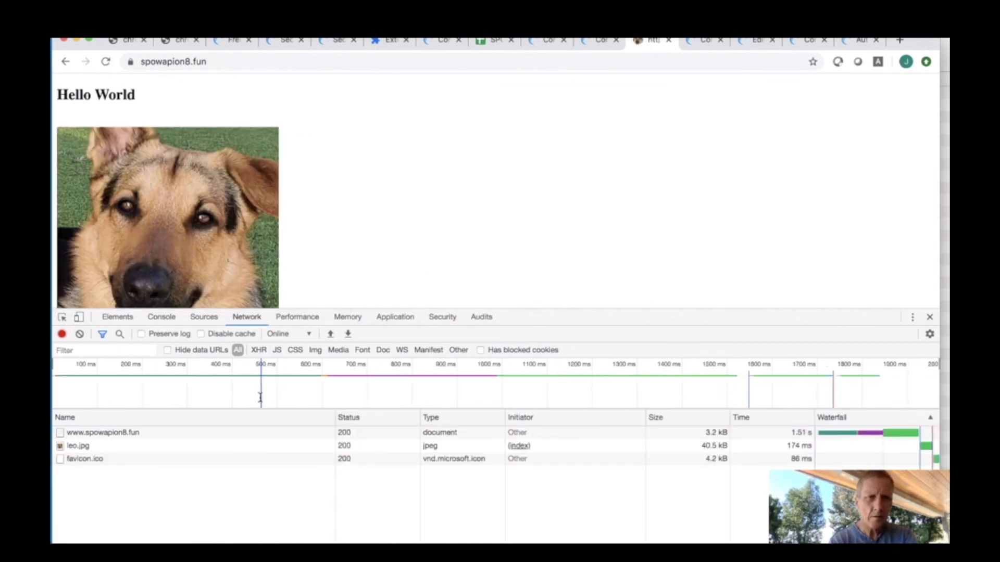
click(149, 446)
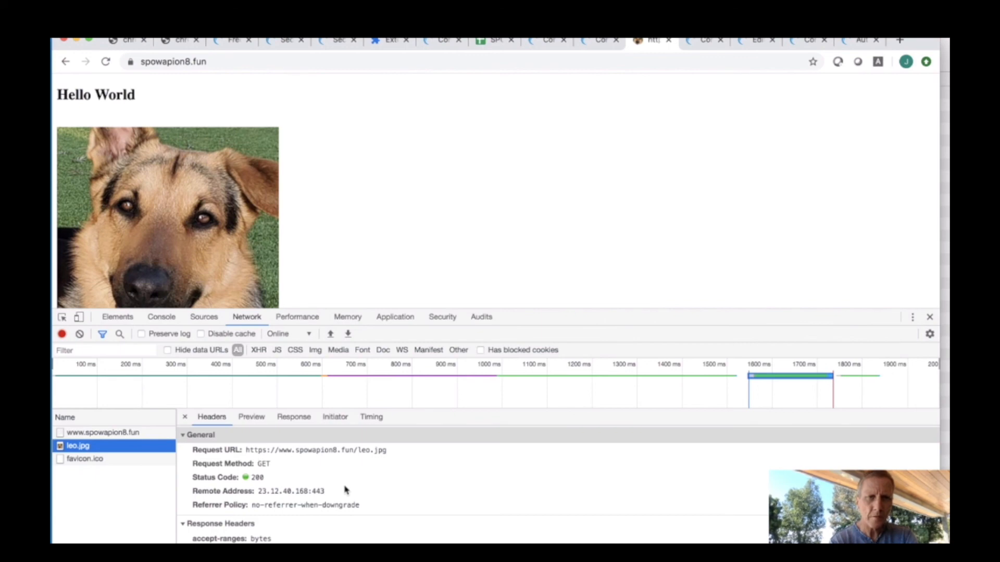
scroll(346, 489, down, 5)
scroll(346, 488, down, 5)
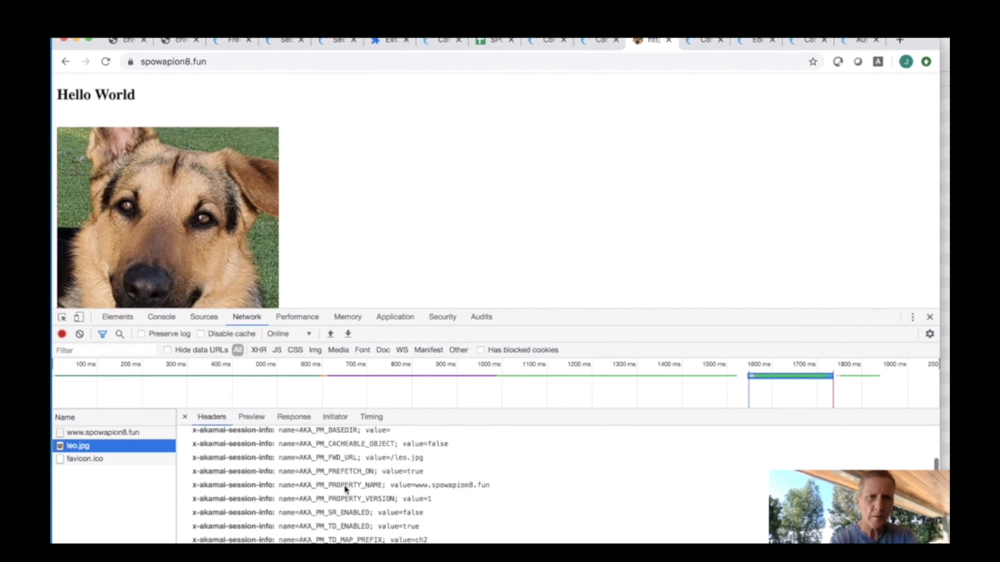
scroll(345, 488, down, 2)
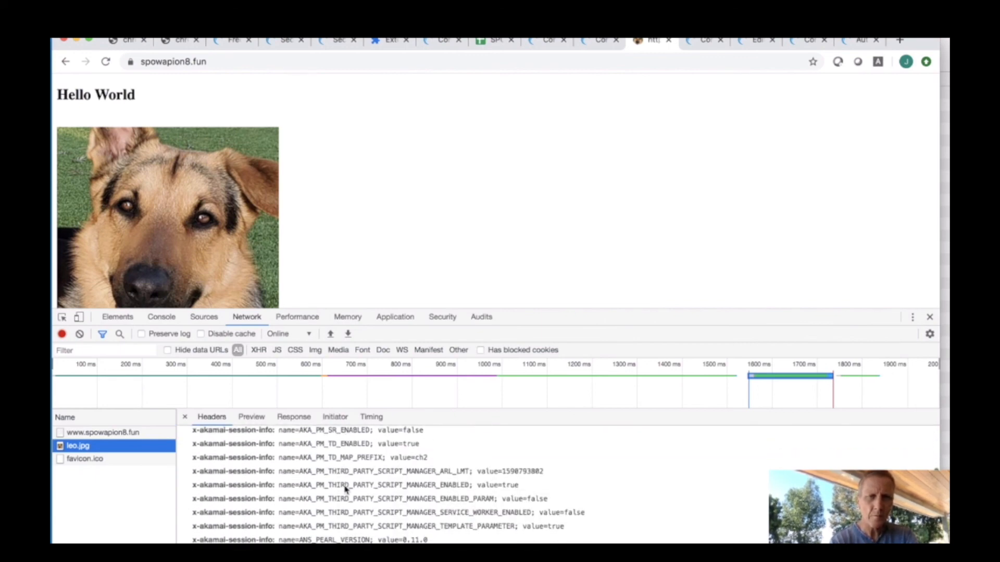